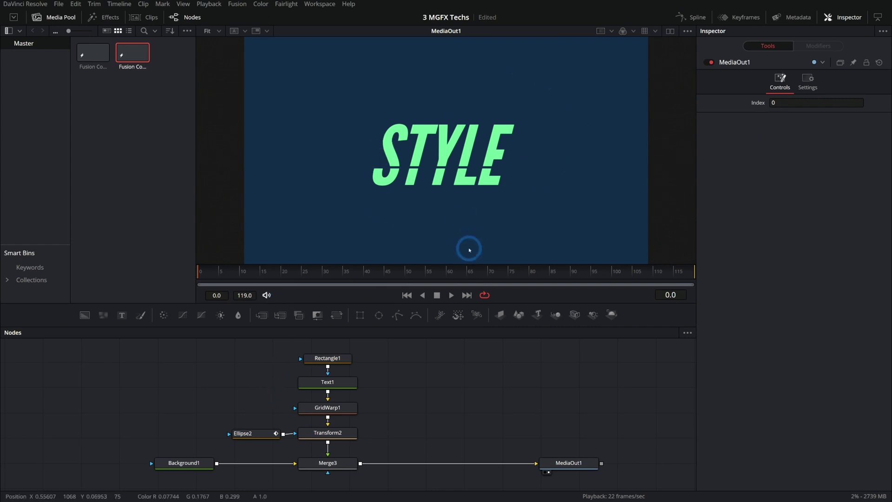
Examine the Transform2 node and its animated Ellipse2 mask, and play the text animation from the first frame.
click(326, 431)
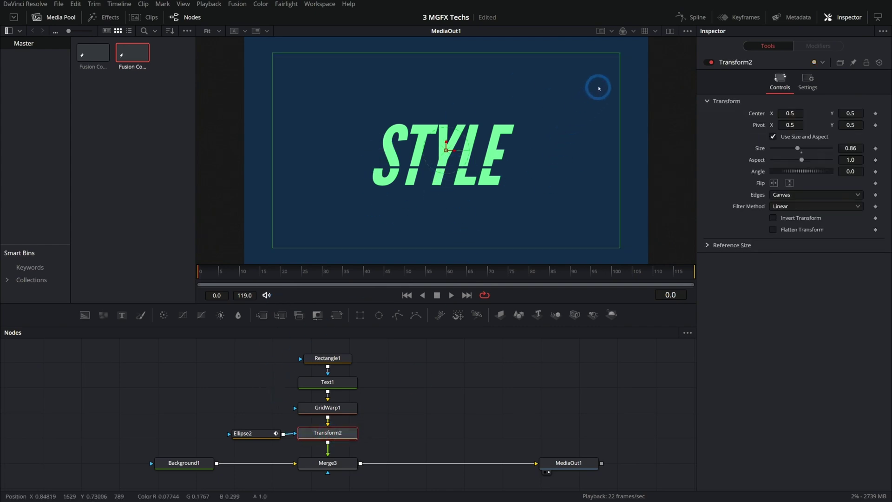
click(258, 433)
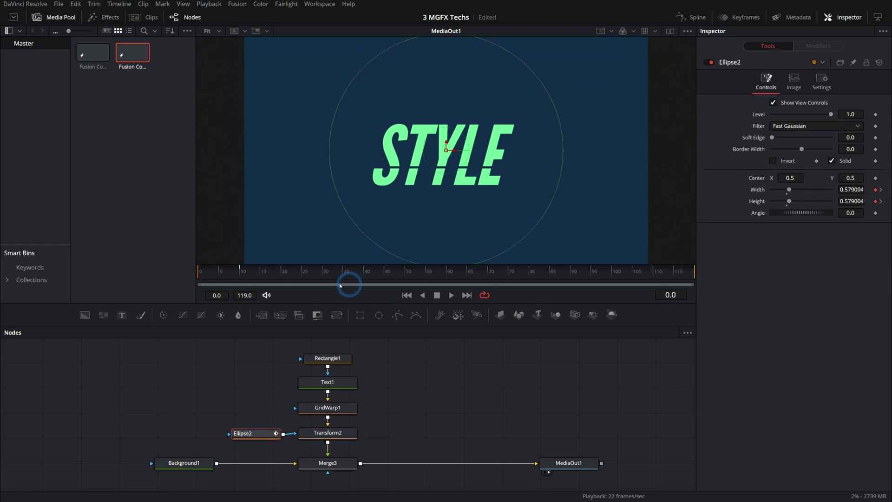
mouse_move(238, 274)
mouse_down()
mouse_move(203, 273)
mouse_move(227, 274)
mouse_up()
click(406, 295)
click(451, 295)
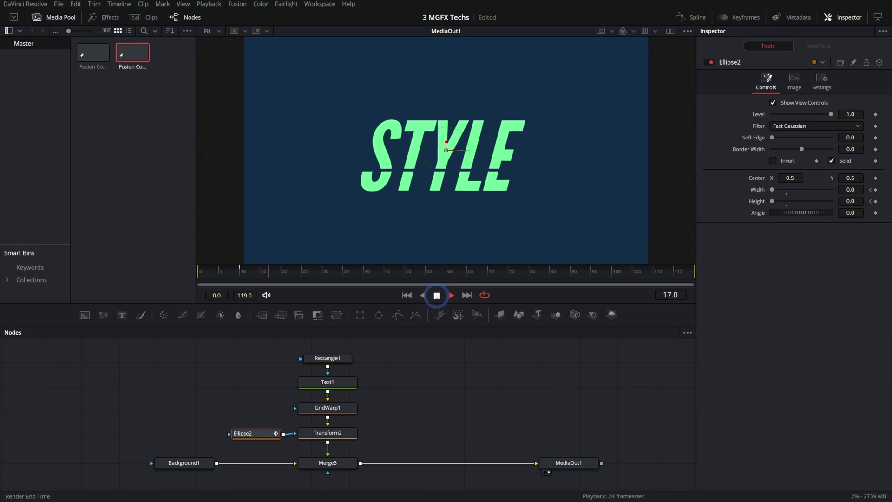
click(446, 400)
click(483, 392)
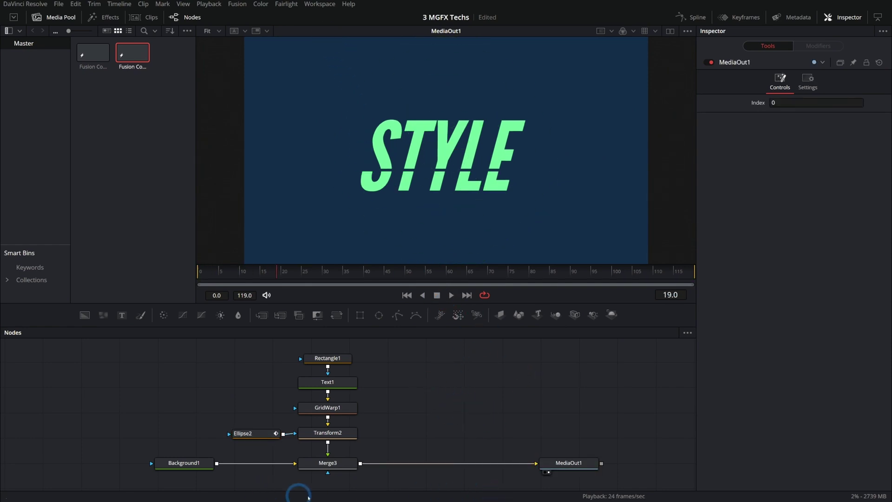
Show the page navigation bar and hide it again.
click(320, 4)
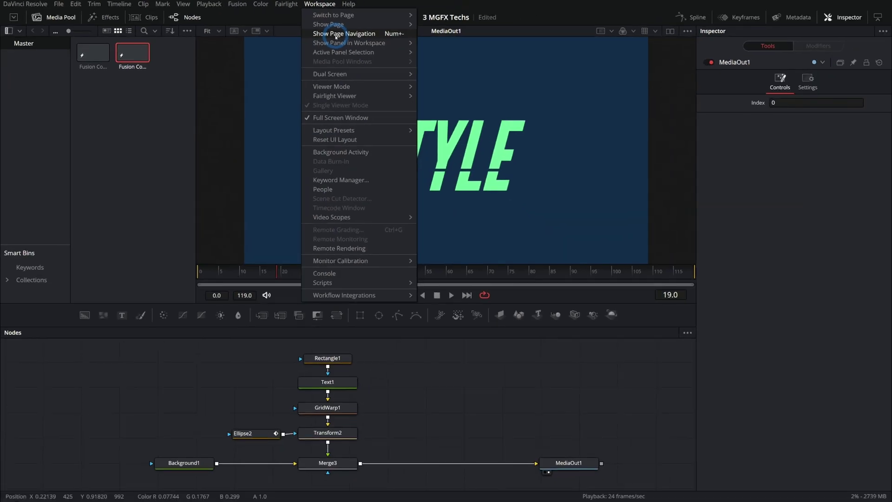
click(448, 60)
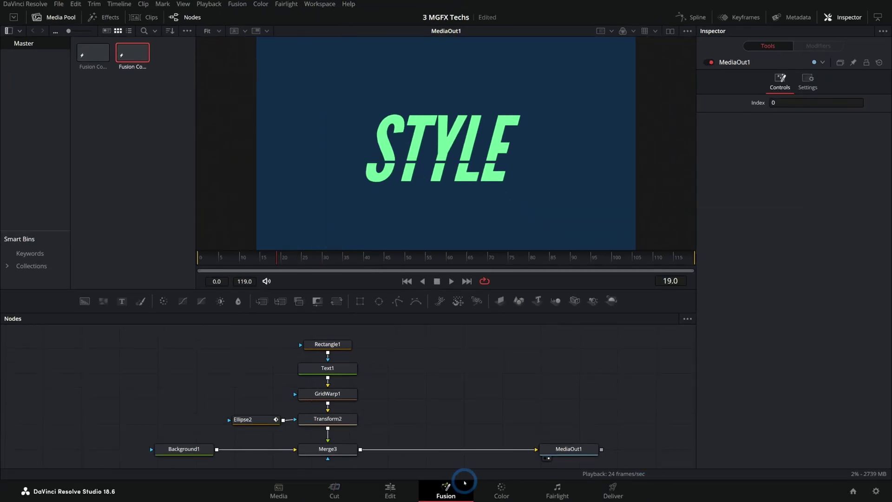
click(320, 3)
click(345, 60)
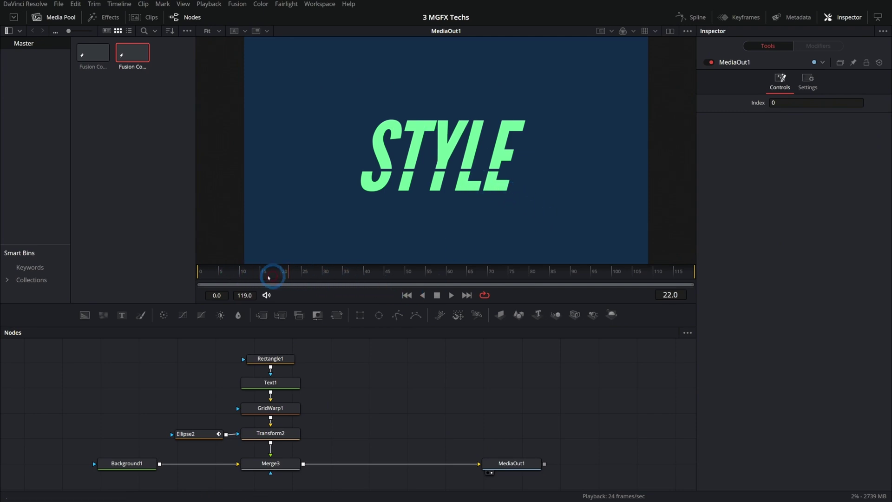
At frame 24, add a Background node merged over the Merge3 output and set its color to white.
drag(268, 278, 297, 277)
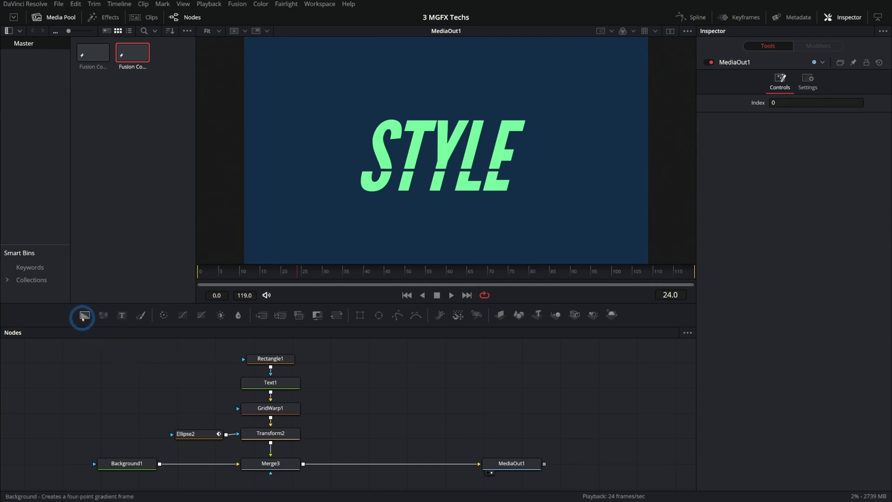
drag(84, 318, 377, 438)
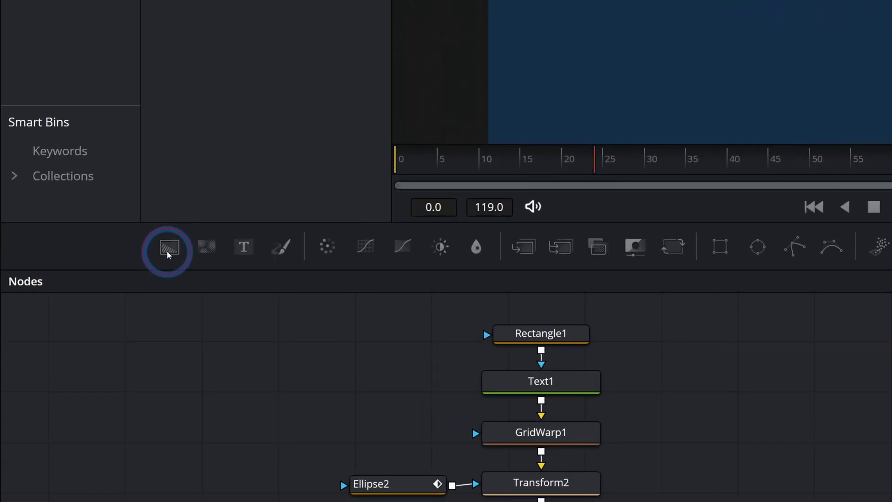
drag(446, 373, 446, 374)
drag(507, 361, 300, 428)
click(535, 362)
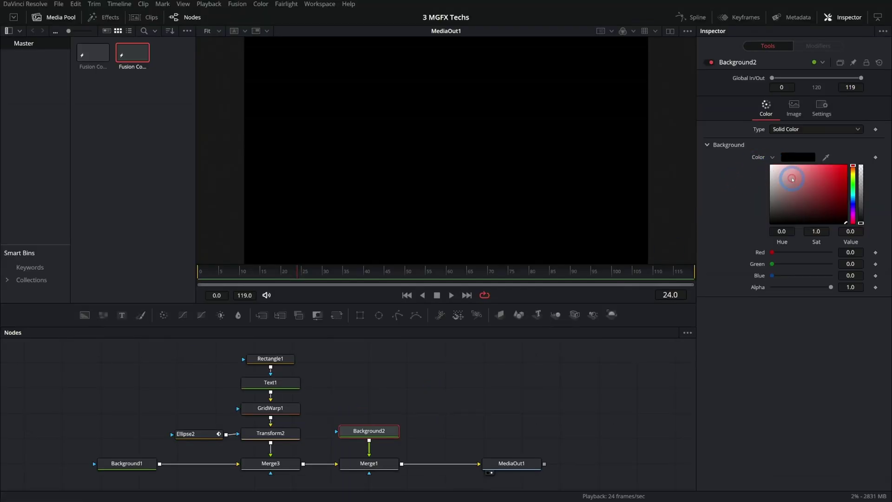
click(773, 162)
Mask Background2 with an ellipse about 0.106 wide and high, turn off Solid, and set the border width to 0.01.
click(379, 315)
drag(447, 255, 463, 491)
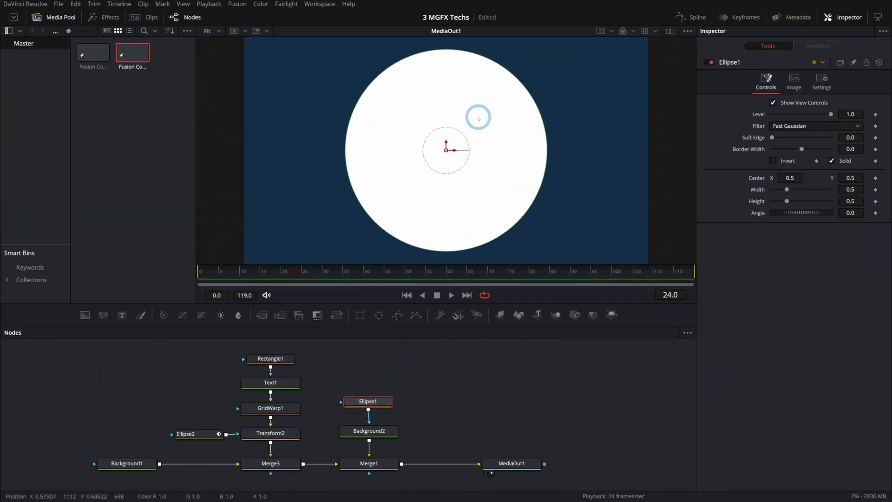
drag(478, 119, 464, 137)
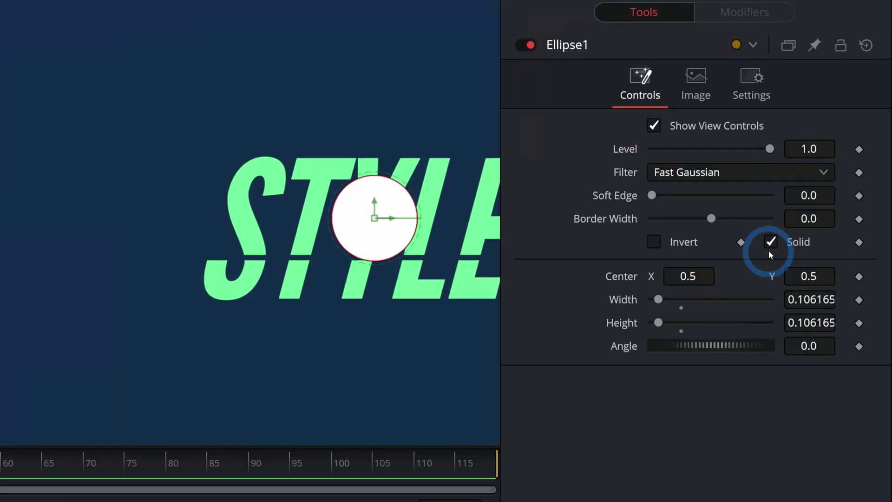
click(832, 161)
drag(711, 225, 719, 251)
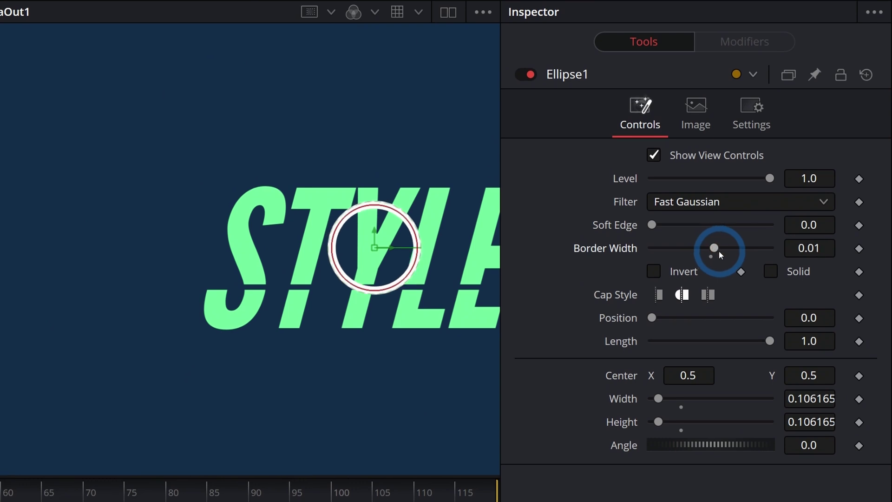
Keyframe Ellipse1's width and height from 0 at frame 0 to about 0.106 at frame 24, and preview Background2's animation.
click(859, 422)
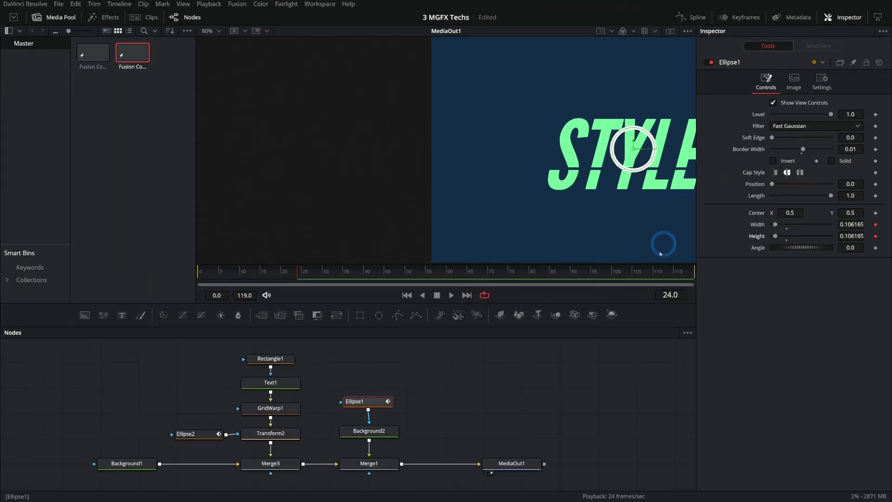
click(447, 252)
drag(445, 250, 243, 245)
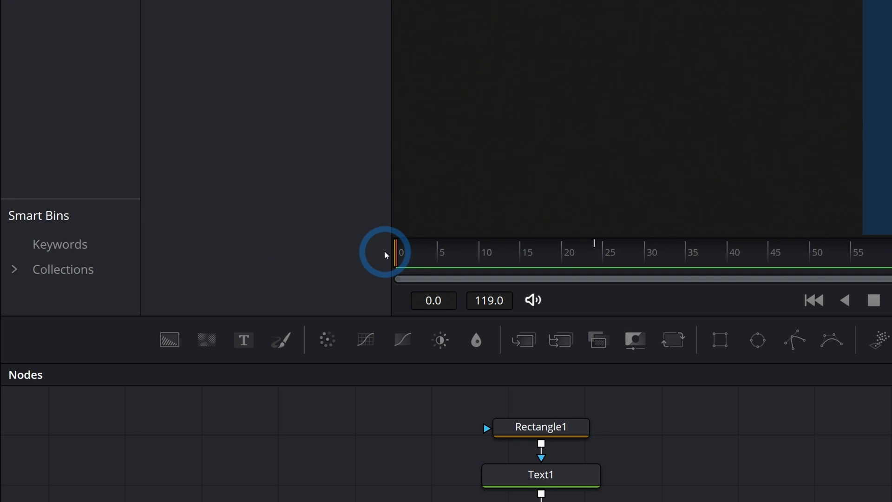
click(891, 138)
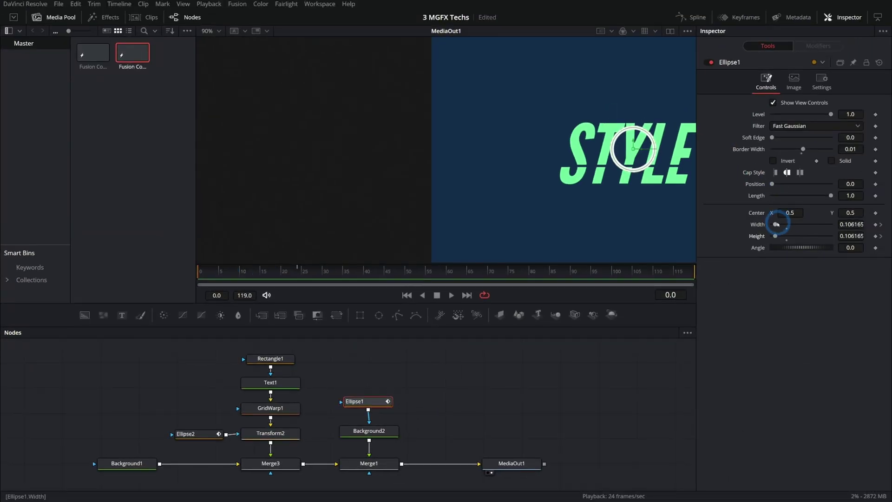
drag(776, 224, 732, 227)
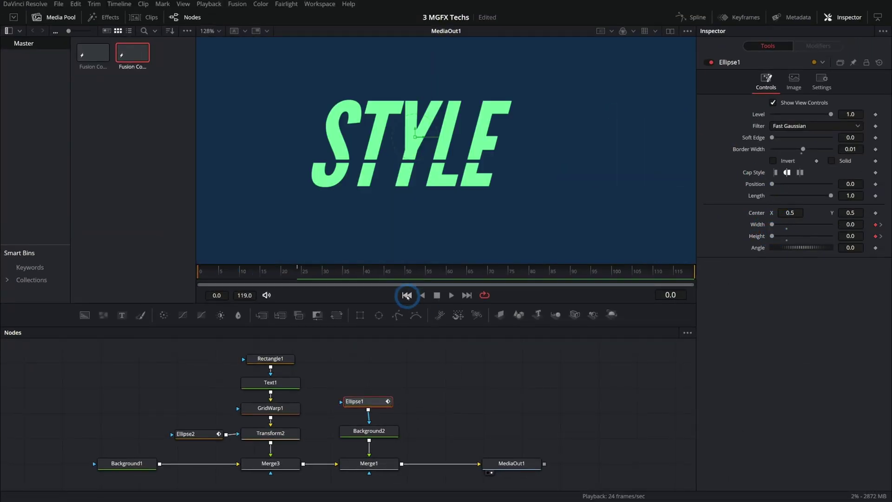
click(512, 463)
click(451, 295)
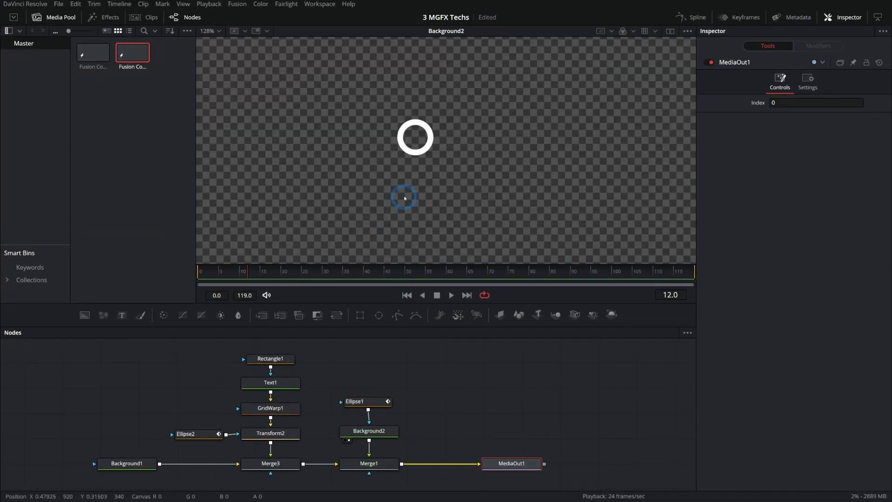
scroll(472, 183, up, 2)
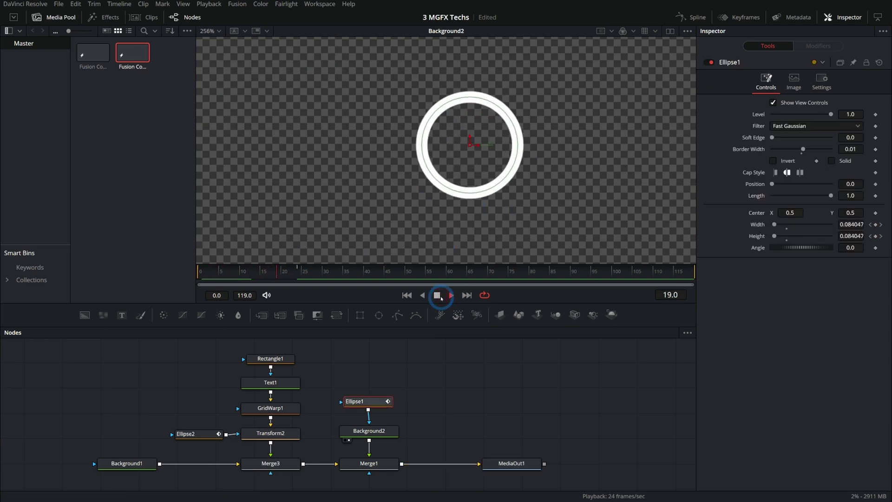
click(437, 295)
Keyframe Ellipse1's level from 1.0 at frame 15 to 0.0 at frame 24, and play back the fade.
drag(259, 278, 303, 279)
click(496, 81)
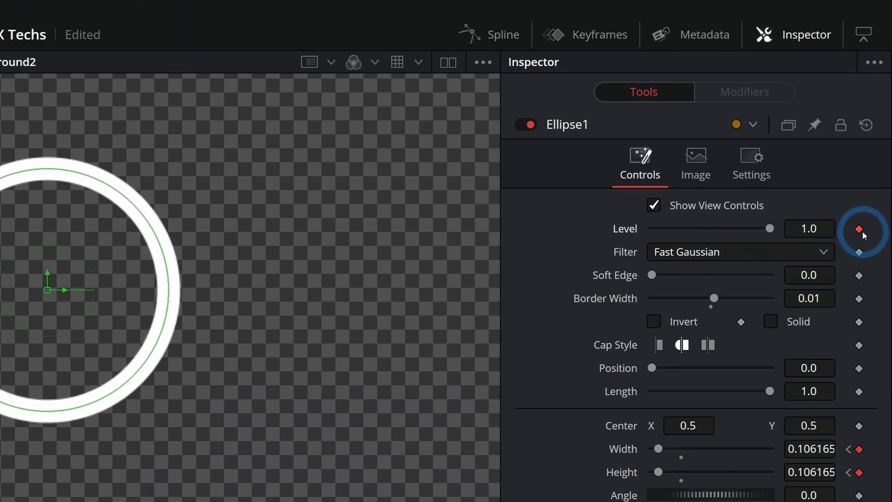
drag(774, 231, 567, 249)
click(251, 275)
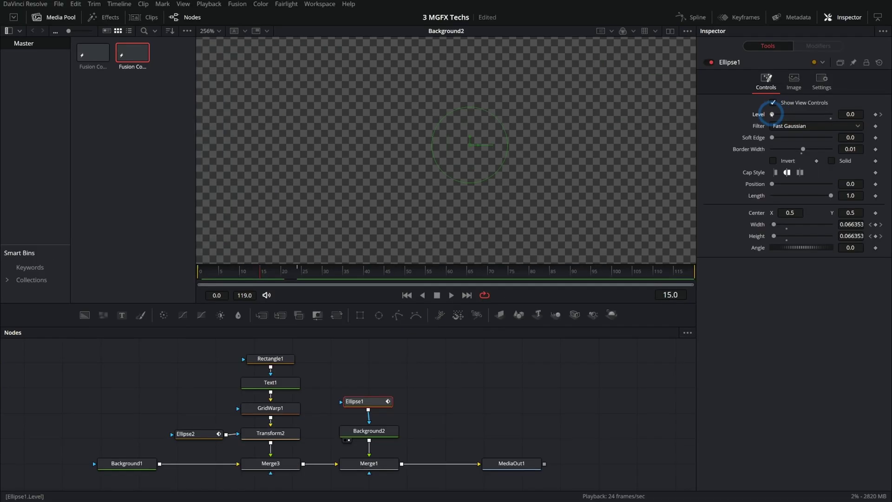
drag(772, 114, 857, 113)
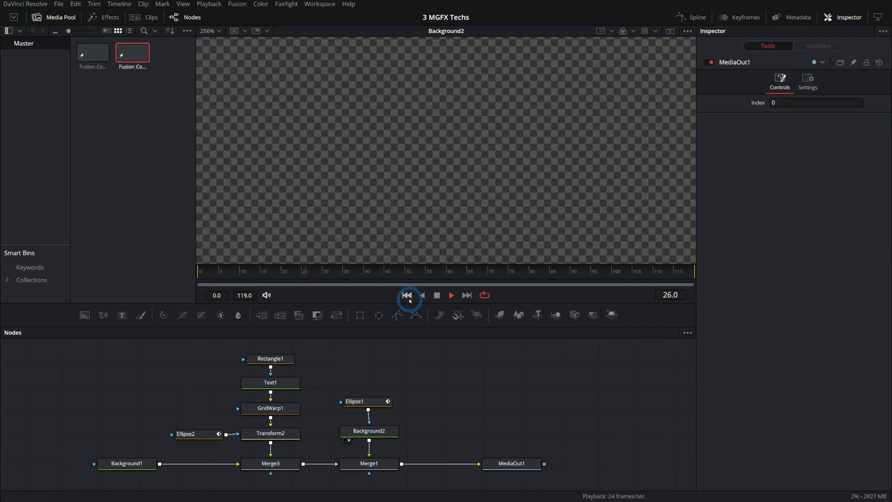
click(409, 297)
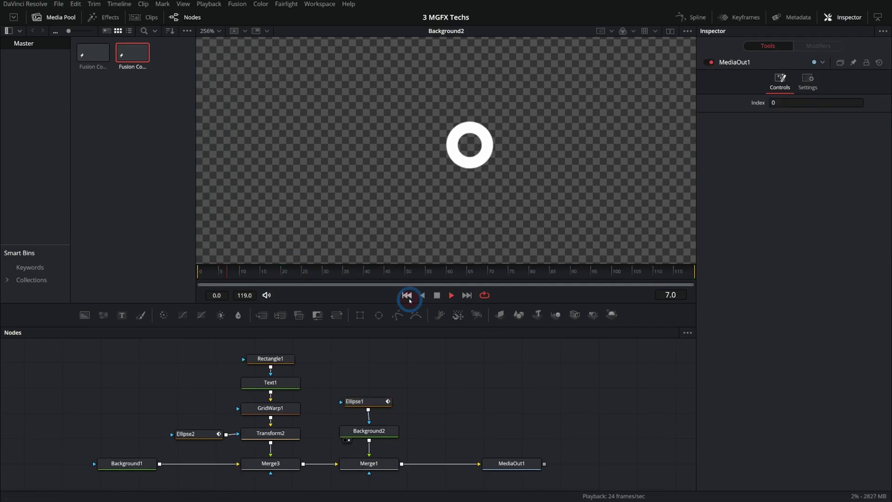
click(437, 295)
drag(318, 275, 288, 282)
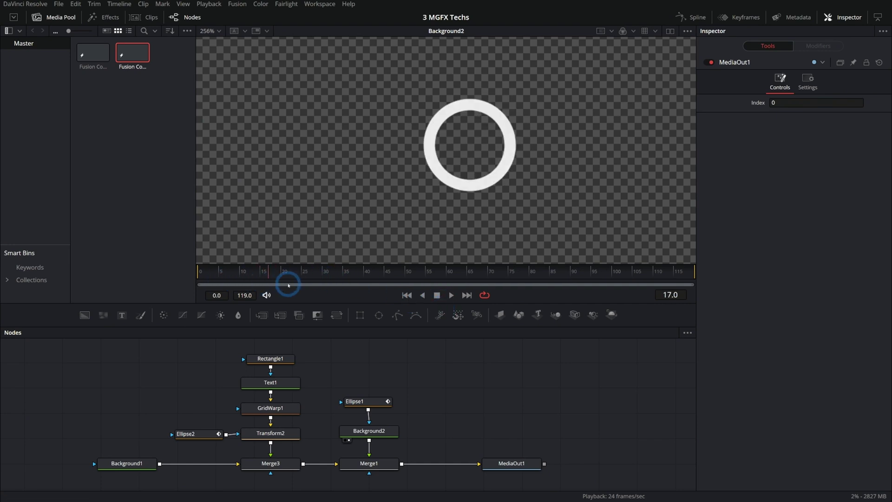
Move Ellipse1 and Background2 up in the node graph and insert a Transform node between Background2 and Merge1.
drag(436, 368, 399, 405)
click(389, 399)
key(shift+space)
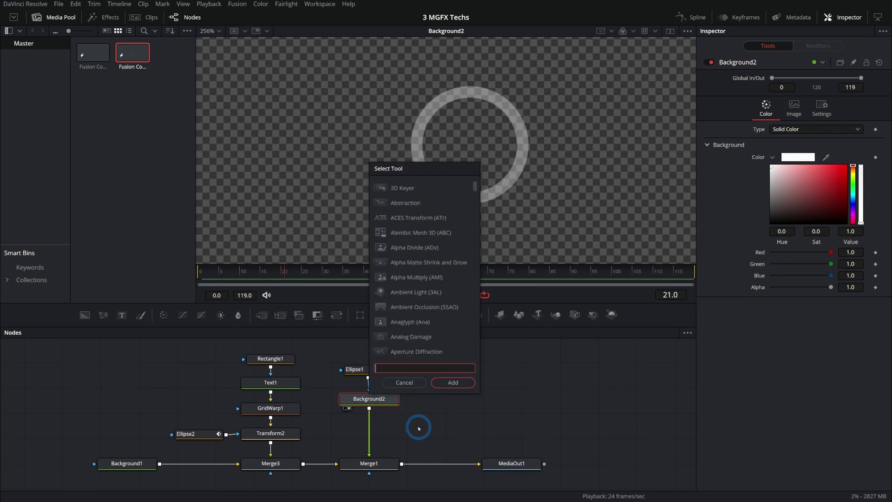
text(xf)
key(Return)
With MediaOut1 in the viewer, scale Transform1 to about 0.607, center it at about 0.684, 0.612 on the E's upper corner, and preview the animation.
click(510, 465)
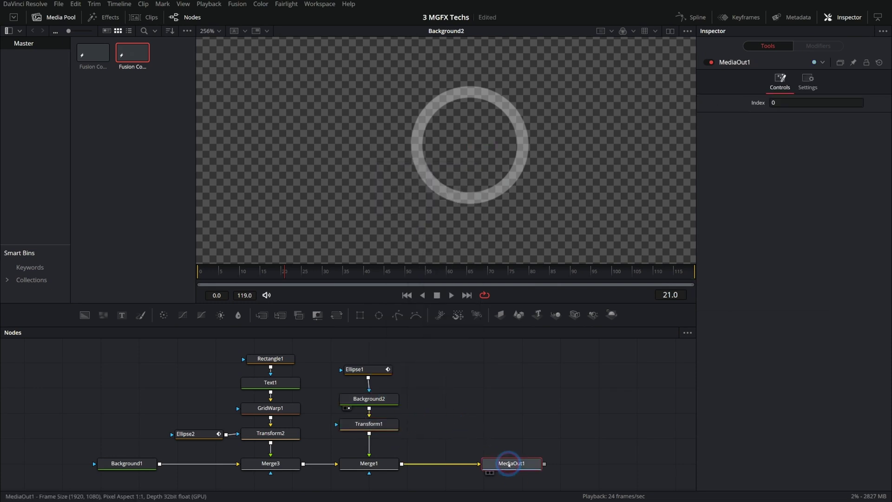
key(2)
scroll(548, 204, down, 3)
click(372, 423)
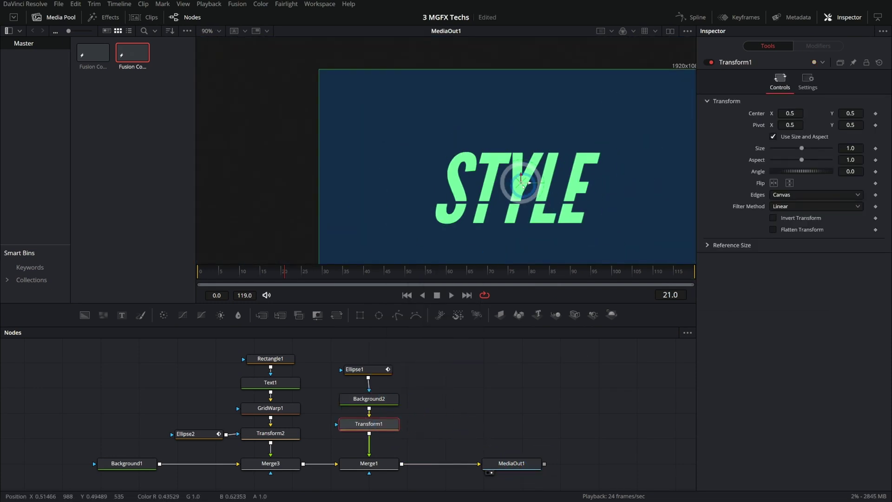
drag(521, 183, 428, 151)
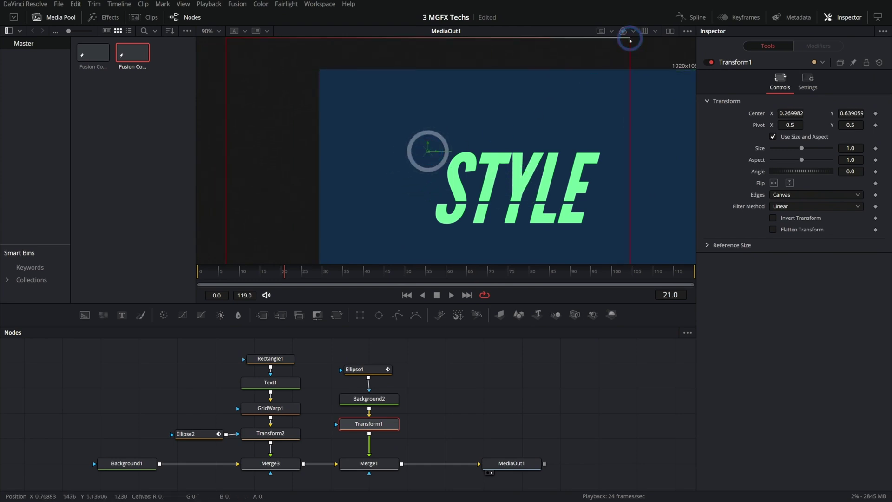
drag(629, 32, 547, 84)
drag(429, 151, 596, 157)
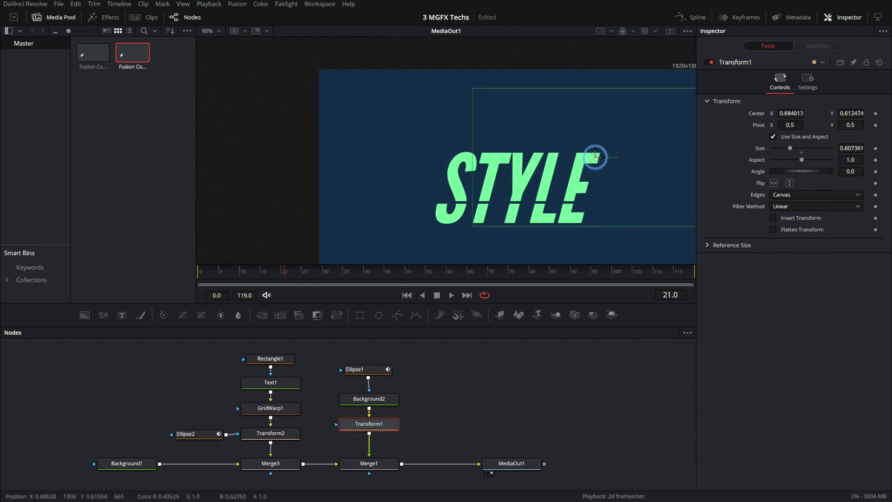
click(451, 296)
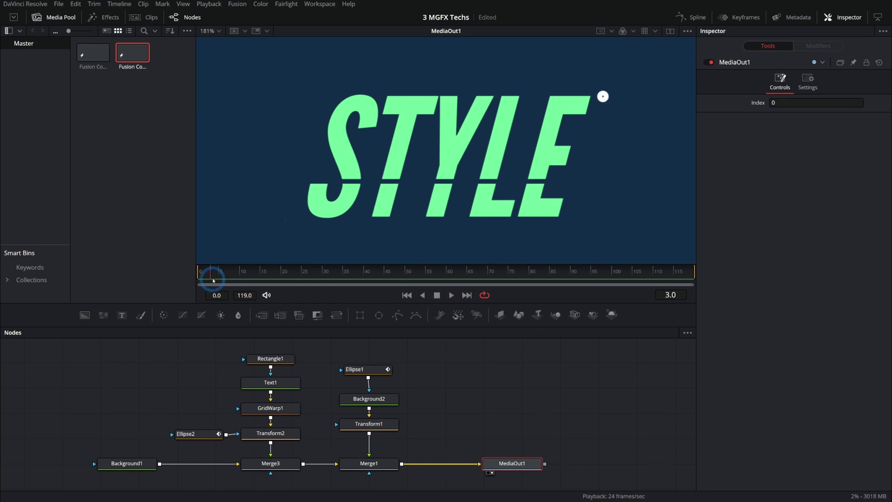
drag(214, 281, 236, 277)
click(407, 295)
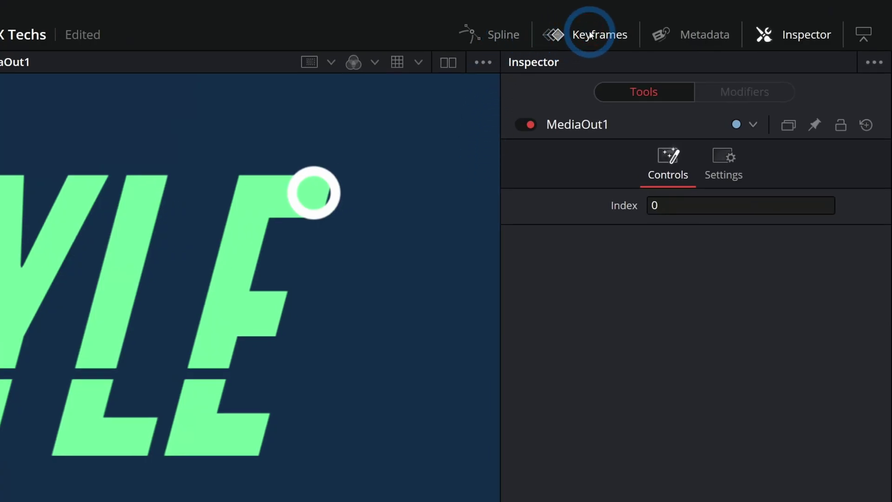
Delay all of Ellipse1's level, width and height keyframes by about 12 frames in the Keyframes editor and play the result.
click(590, 35)
click(191, 381)
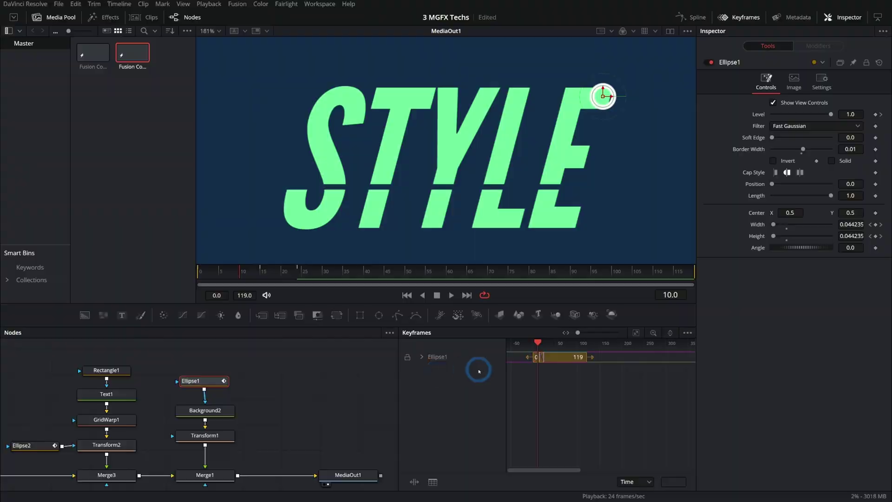
click(421, 356)
drag(554, 365, 530, 387)
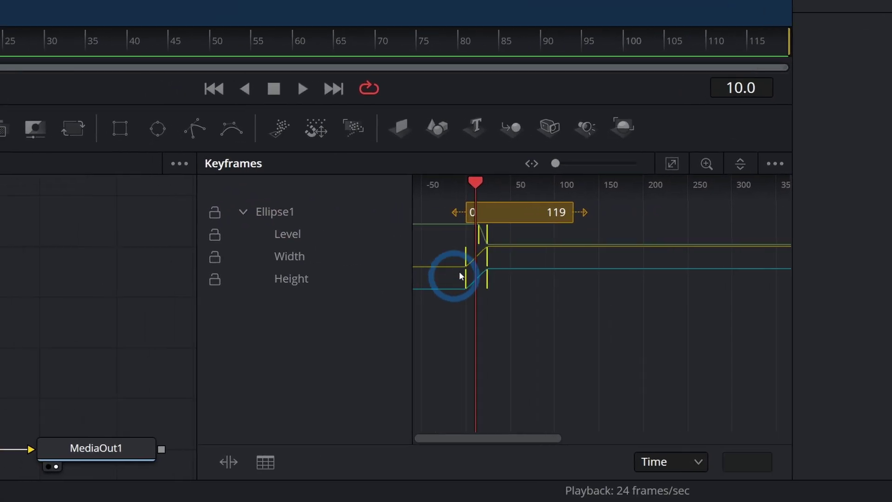
drag(487, 258, 498, 258)
click(303, 89)
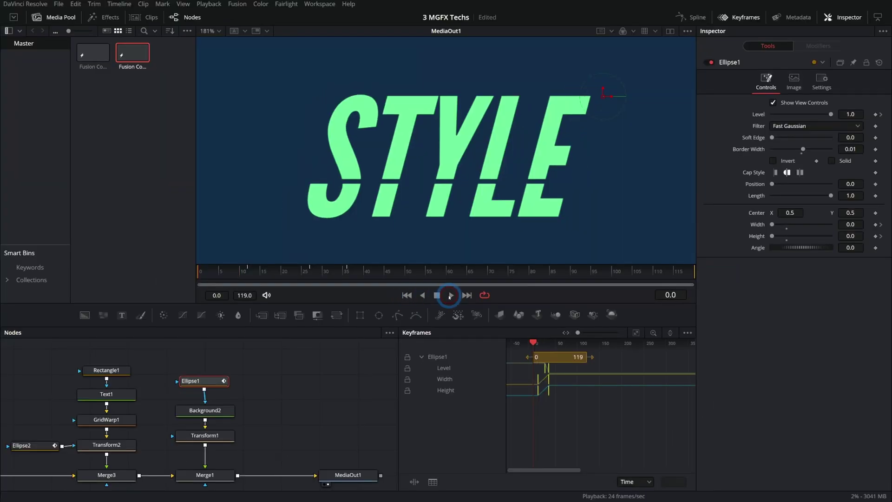
click(449, 296)
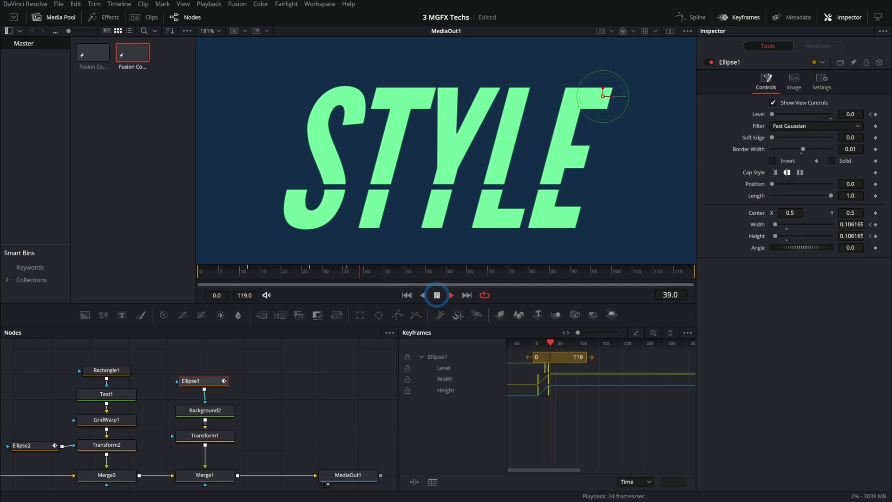
Add a second Transform node fed by Background2 and composite it through a new Merge node between Merge1 and MediaOut1.
click(421, 337)
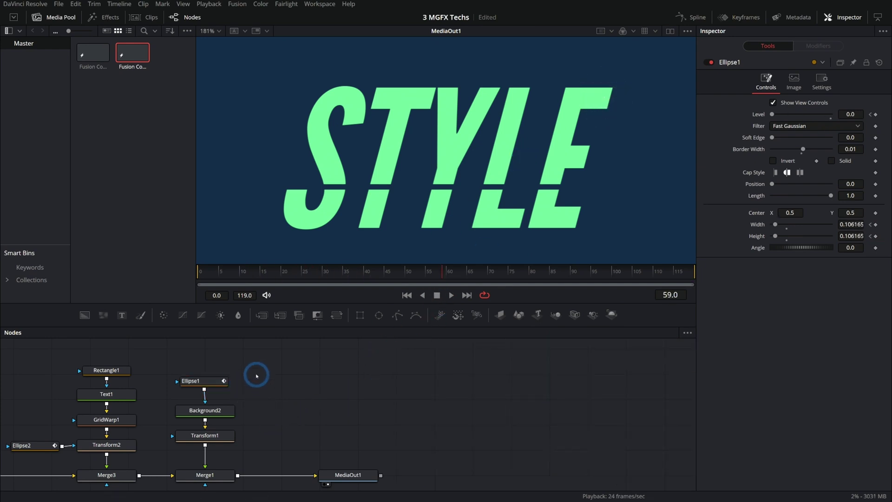
click(336, 316)
drag(336, 316, 273, 435)
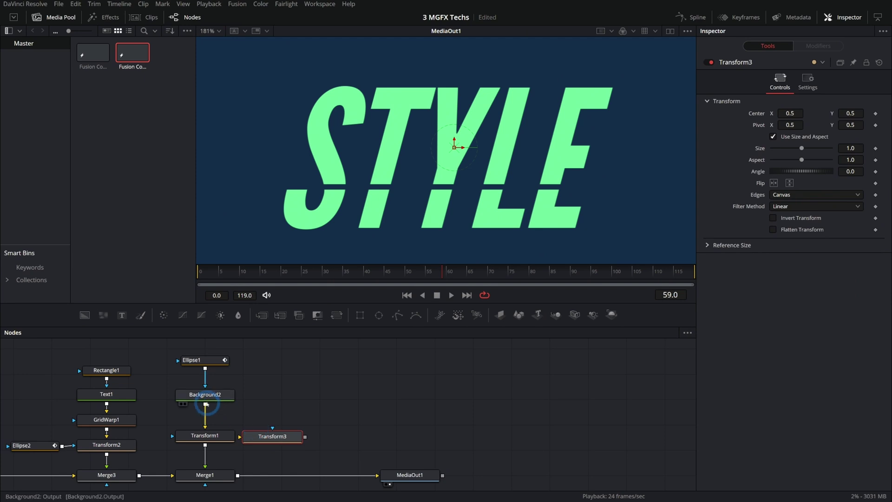
Scale Transform3 to about 0.517, position its ring on the S's lower corner, and preview the animation.
click(498, 160)
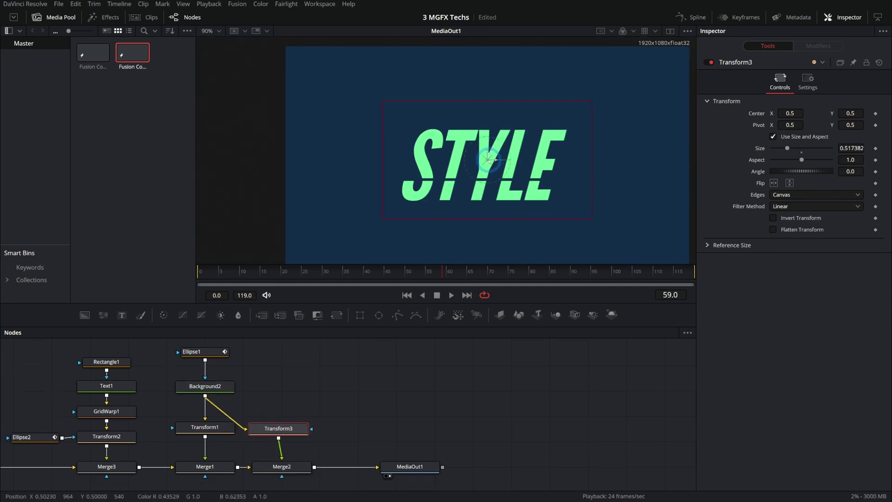
drag(488, 160, 343, 197)
click(437, 296)
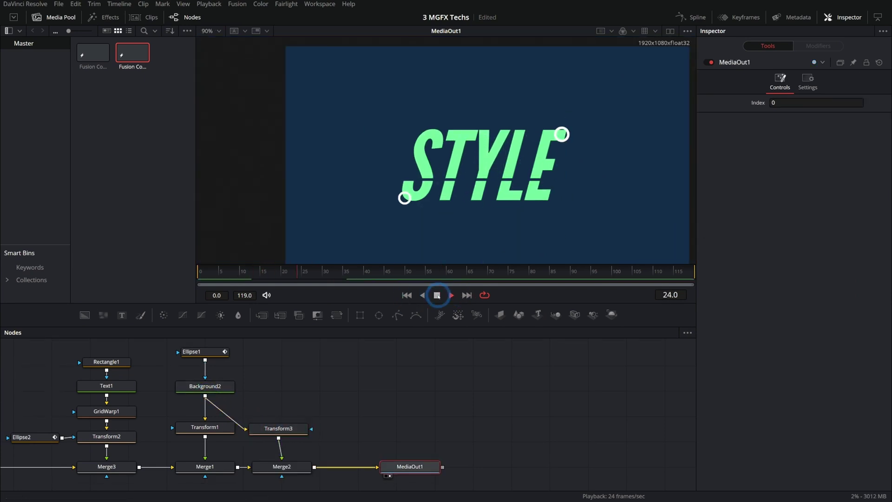
click(225, 272)
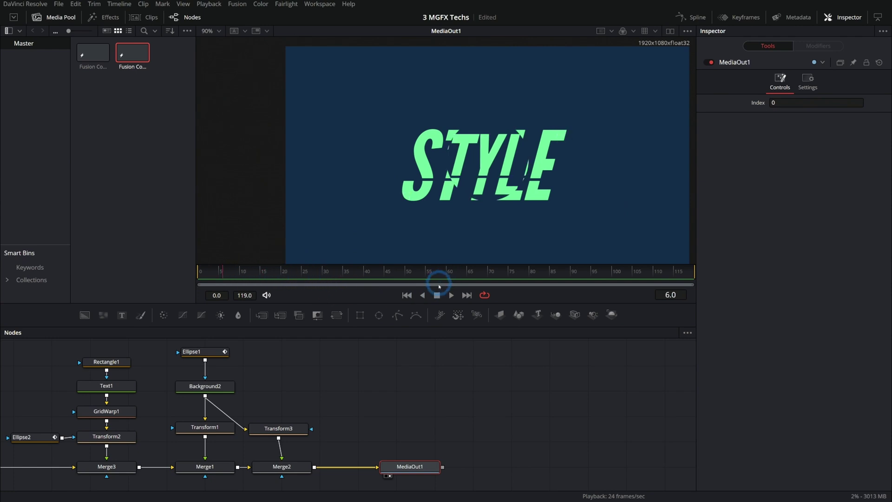
click(453, 295)
click(441, 297)
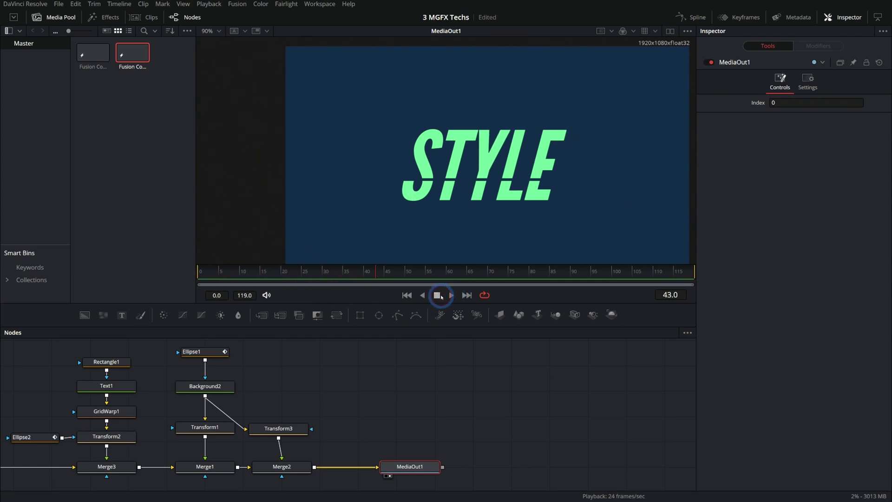
Delete Transform1 and Transform3, and center Ellipse1 at about 0.691, 0.627 on the E's upper corner.
drag(362, 398, 176, 452)
key(Delete)
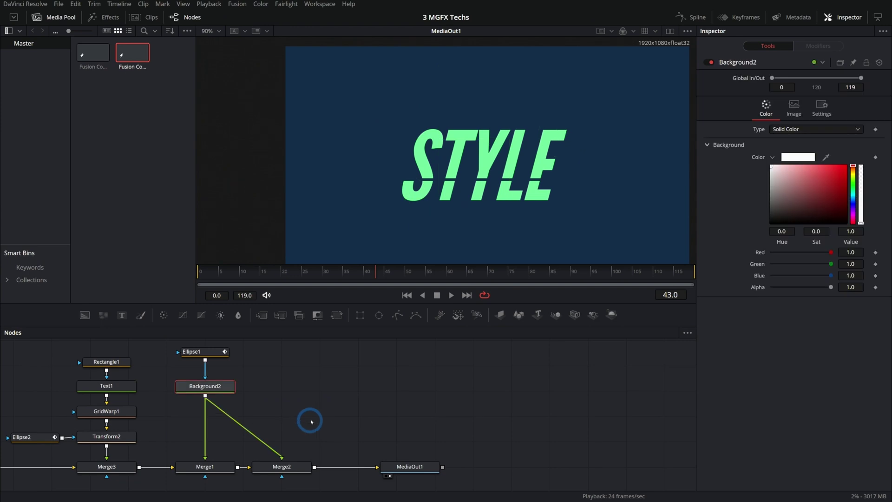
click(205, 352)
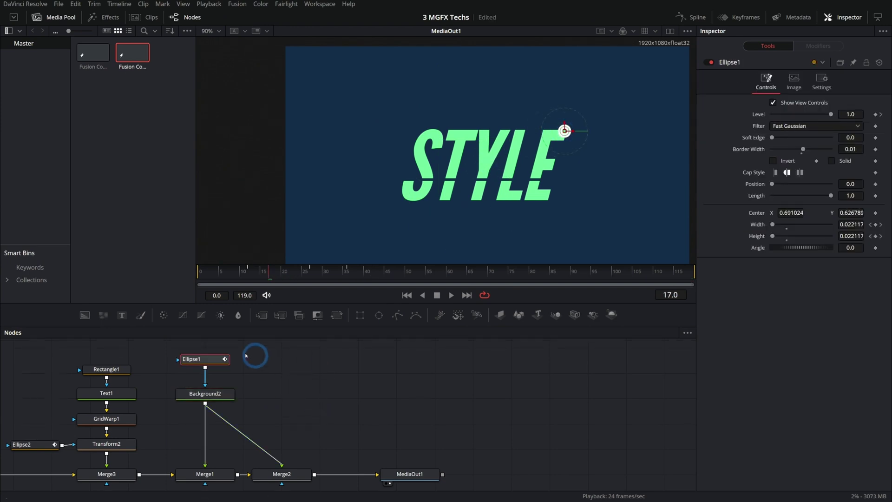
Duplicate the ellipse mask twice, centering the copies at about 0.296, 0.343 on the S and 0.541, 0.357 on the L.
key(ctrl+v)
drag(228, 360, 210, 403)
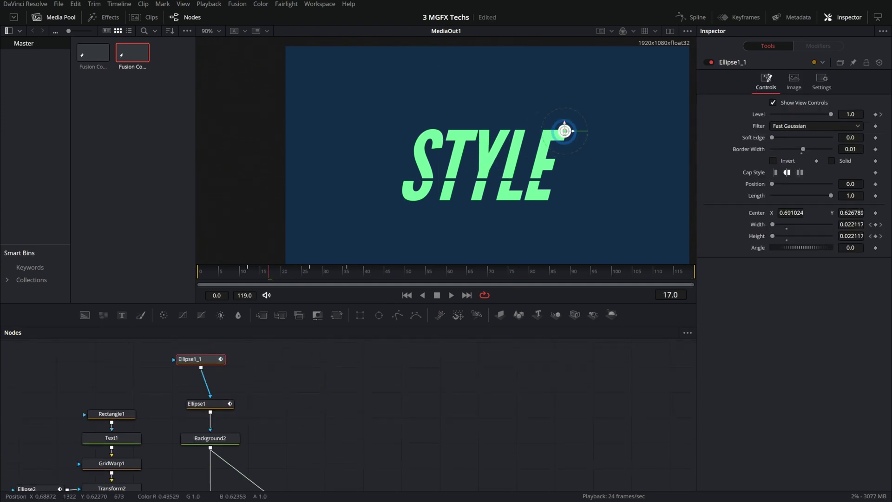
drag(565, 131, 403, 196)
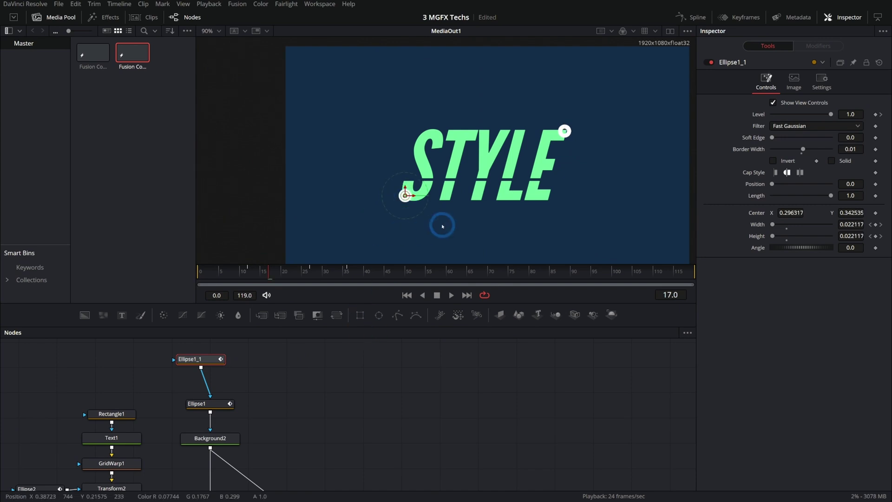
key(ctrl+v)
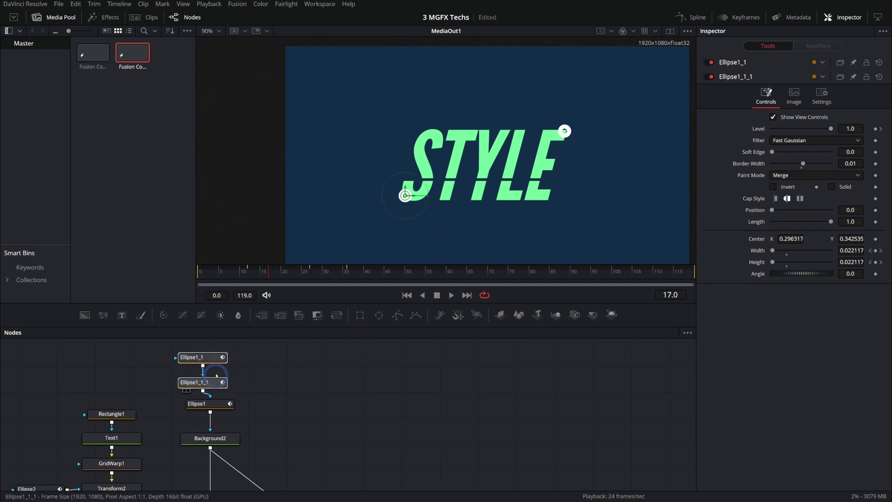
drag(406, 196, 504, 193)
Show only the three selected ellipses in the Keyframes editor and expand their level, width and height tracks.
click(733, 17)
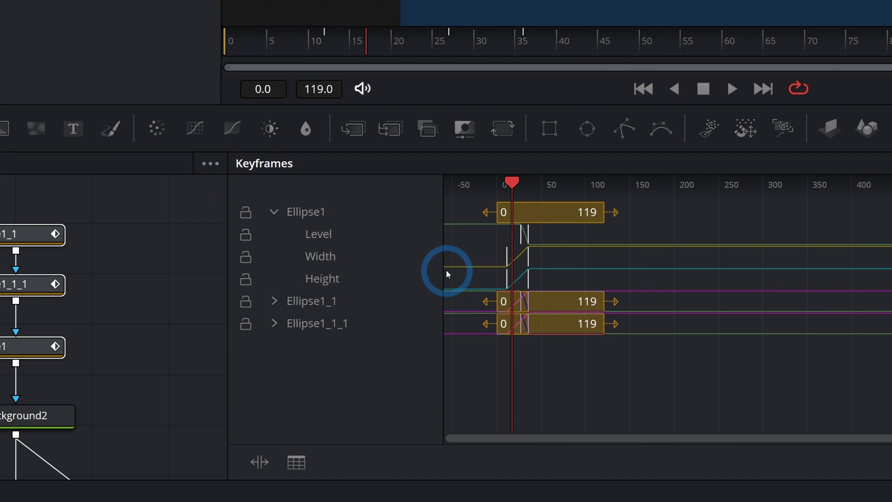
click(482, 250)
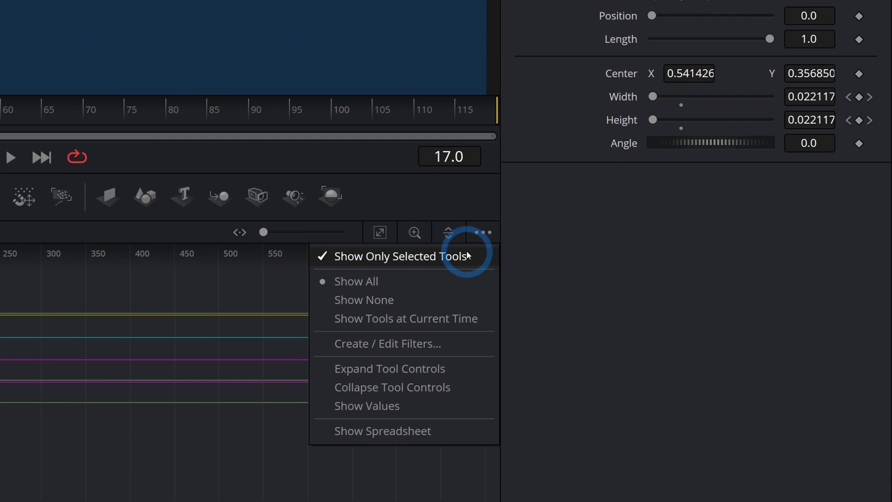
click(468, 255)
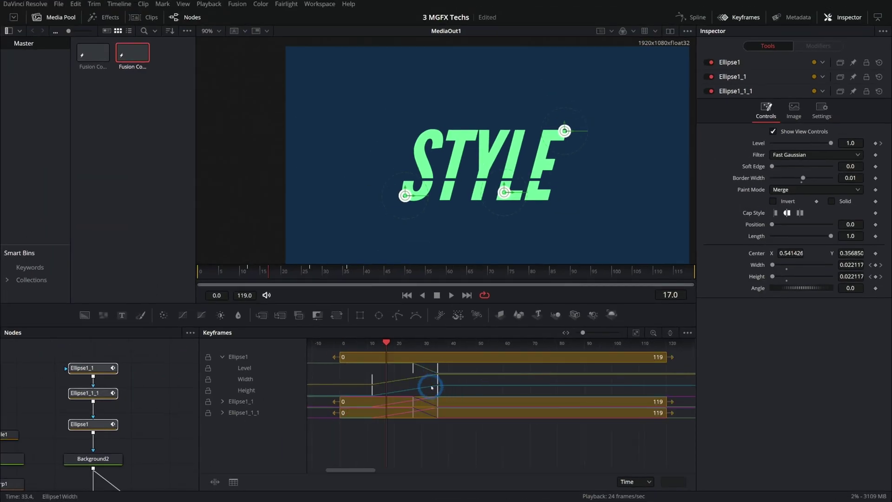
click(223, 401)
click(222, 446)
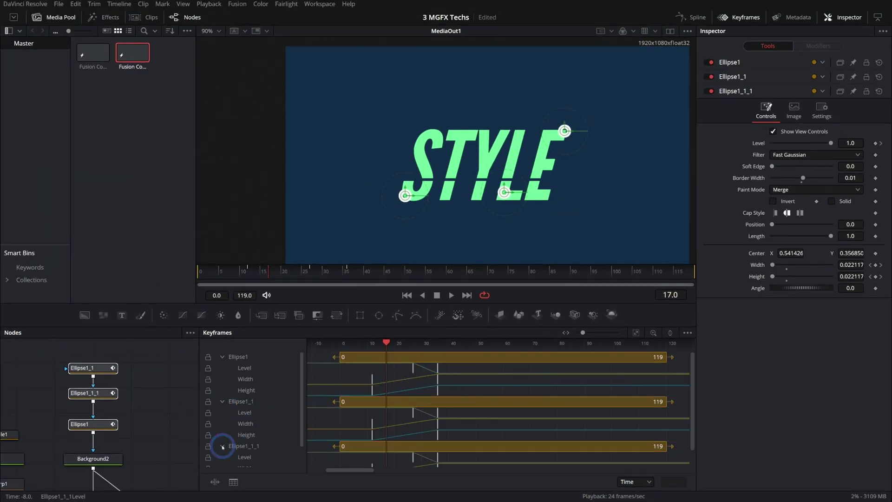
drag(408, 295, 460, 326)
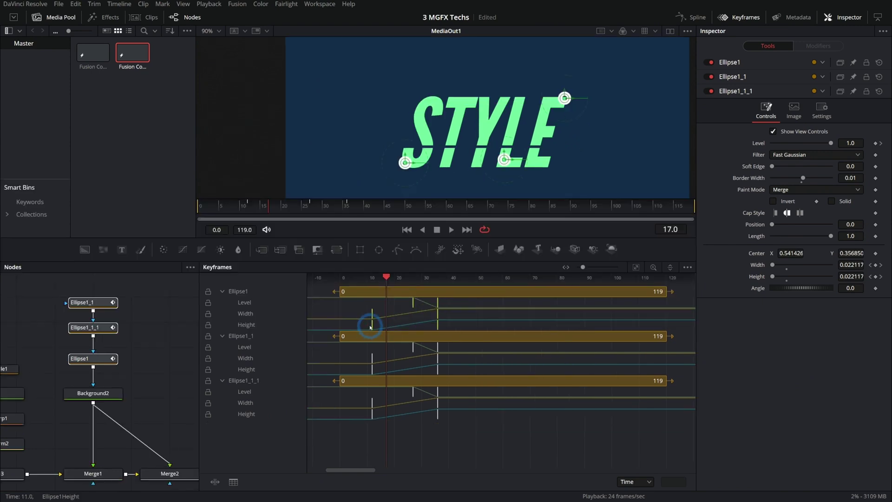
Delay Ellipse1's keyframes by about 8 frames and Ellipse1_1_1's by about 12 frames, and play the staggered rings.
drag(372, 319, 394, 319)
click(432, 356)
drag(463, 394, 367, 419)
drag(374, 420, 408, 419)
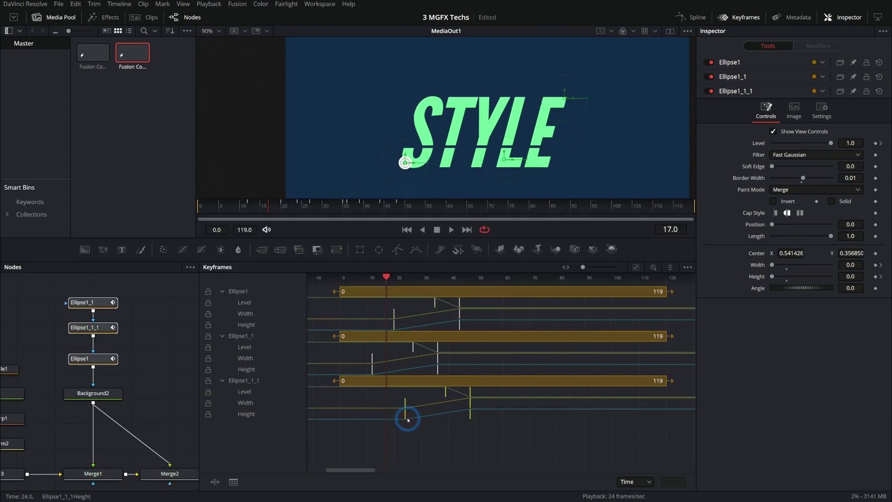
click(423, 230)
click(438, 230)
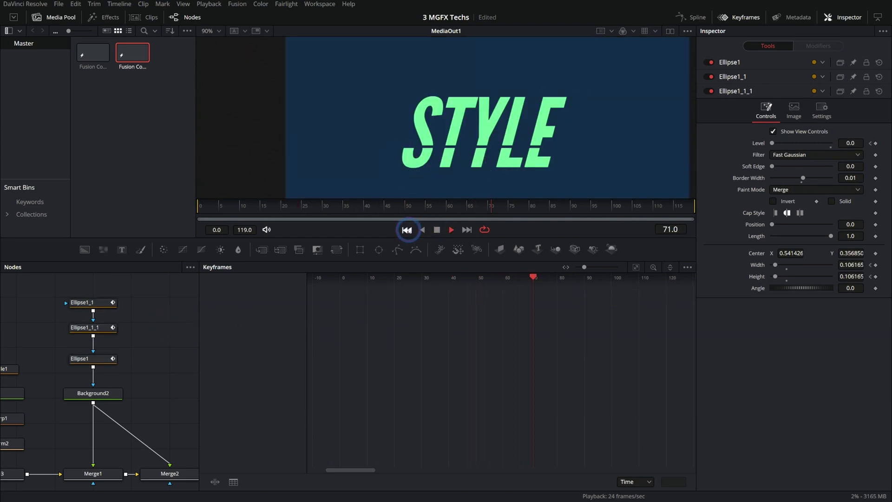
Insert a Transform node between Background2 and Merge1, scaled to about 0.391 and centered at about 0.674, 0.604 on the E.
click(204, 397)
key(shift+space)
text(xf)
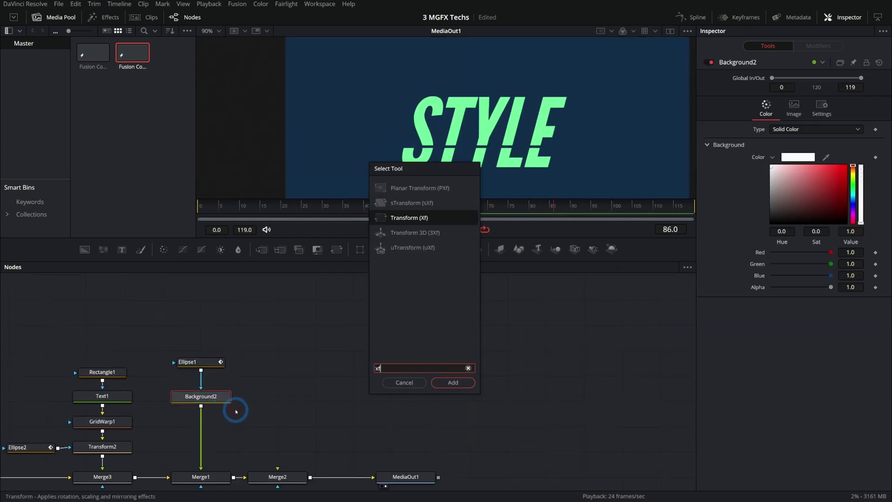
key(Return)
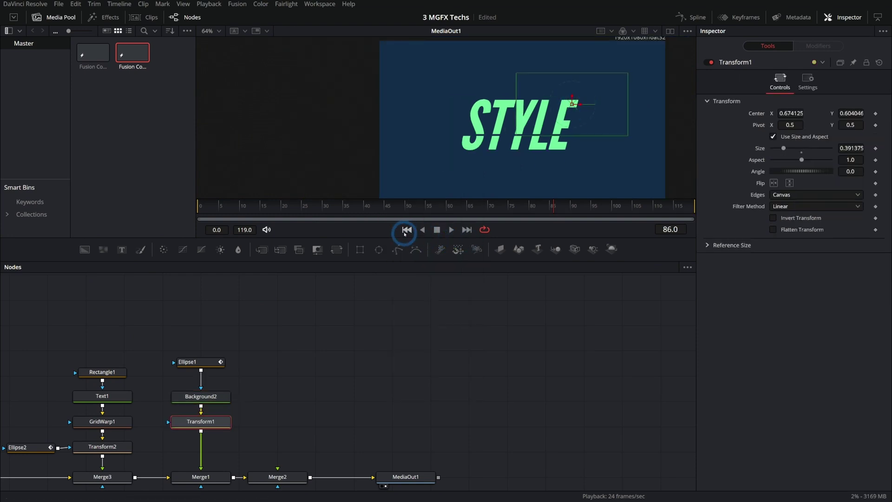
Play the composition from frame 0 with MediaOut1 selected and stop near frame 40.
click(407, 230)
click(415, 477)
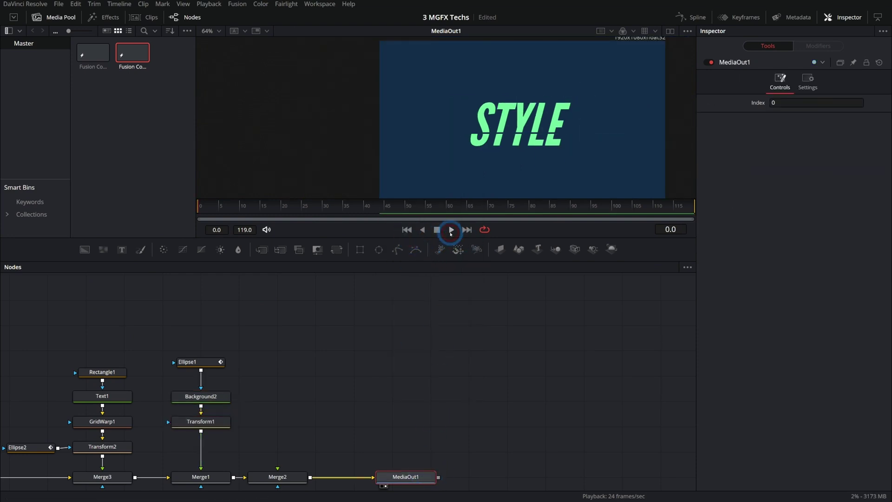
click(437, 229)
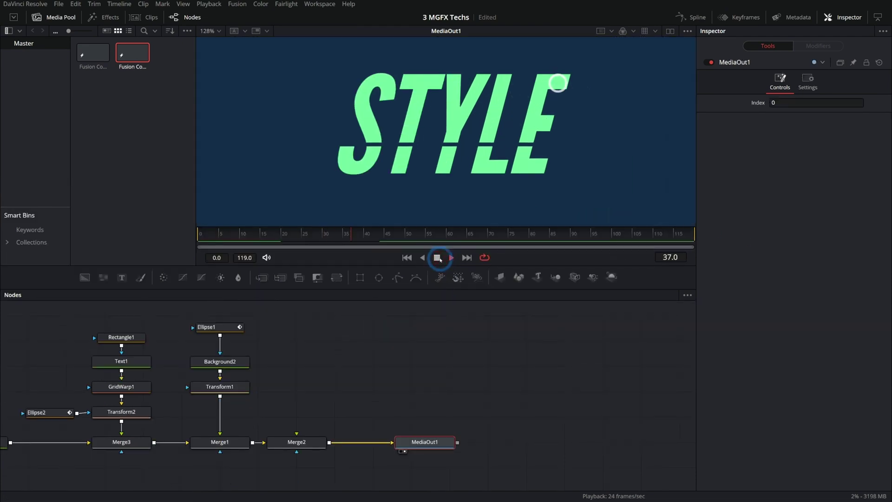
click(437, 257)
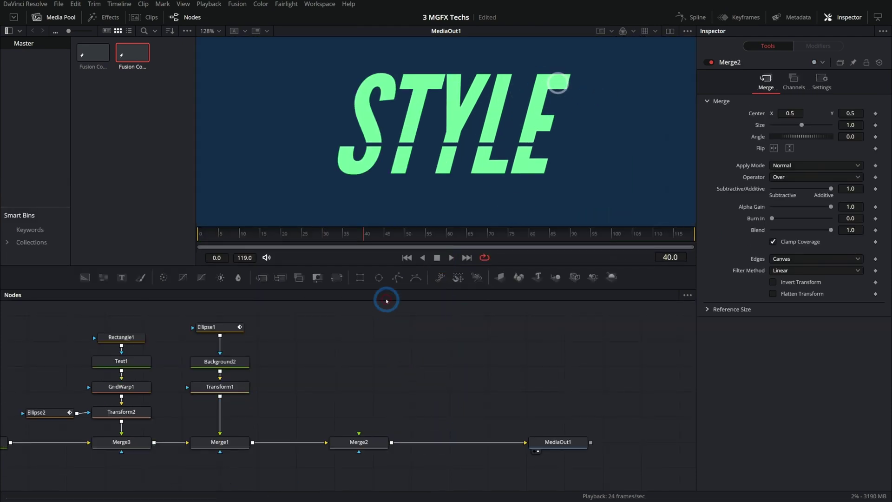
Rename the Background2 node as WHITE.
click(230, 365)
key(F2)
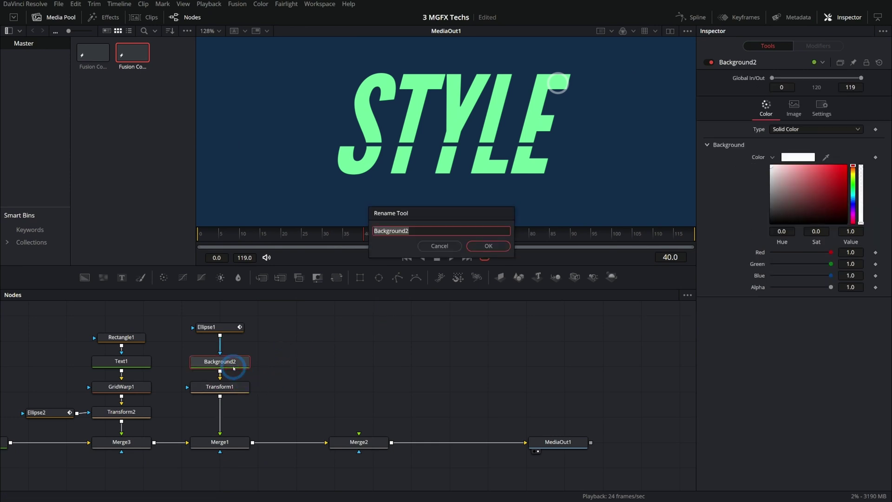
key(Return)
Paste an unconnected copy of the WHITE node, link it to Merge2's foreground, and place it above Merge2.
key(ctrl+c)
click(304, 358)
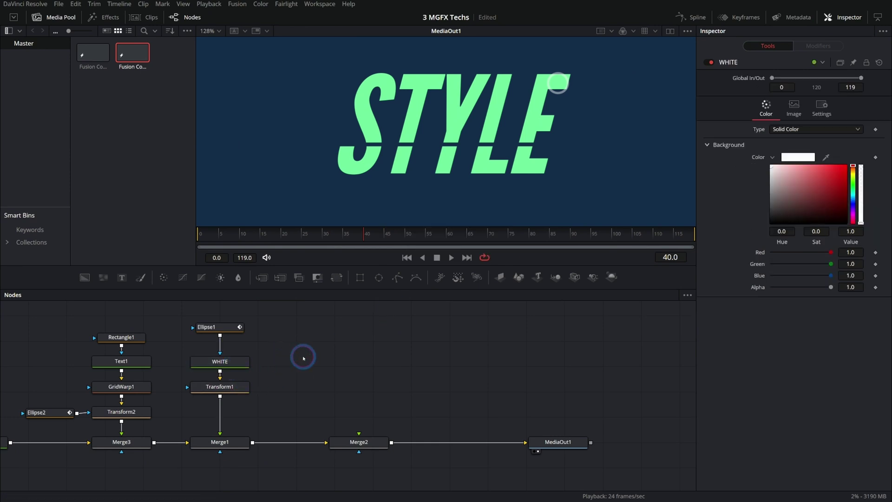
key(ctrl+v)
drag(317, 361, 358, 440)
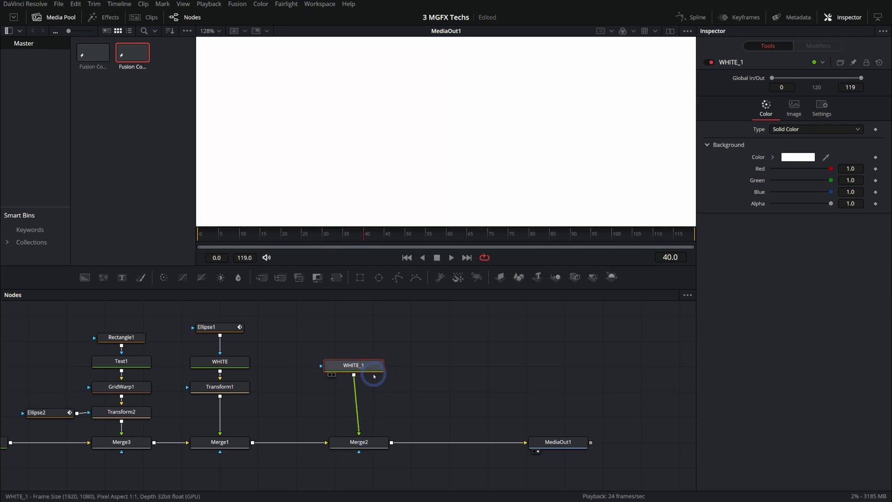
drag(353, 363, 359, 376)
Mask WHITE_1 with a Polygon node, view WHITE_1, and draw a straight vertical two-point path.
drag(398, 278, 360, 372)
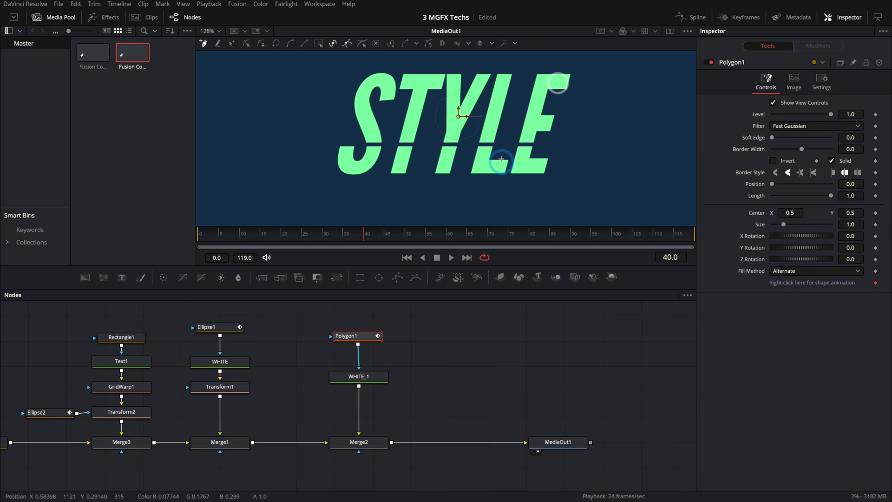
key(2)
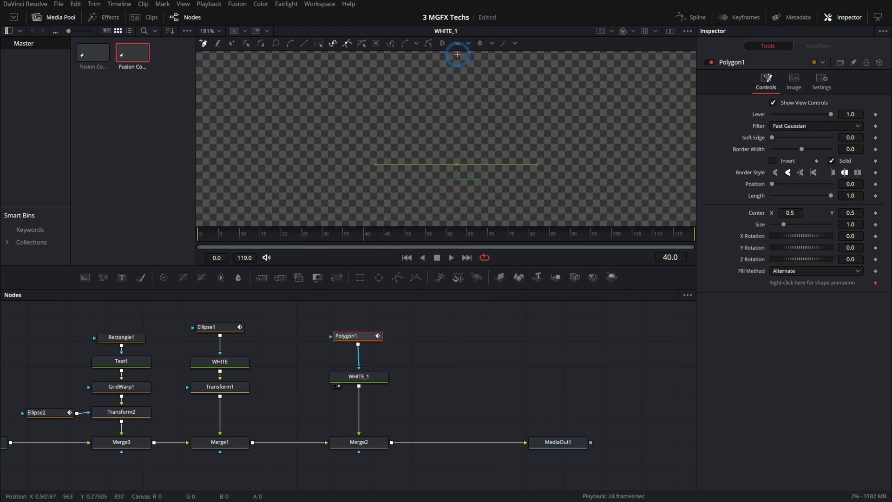
click(457, 55)
scroll(491, 163, down, 5)
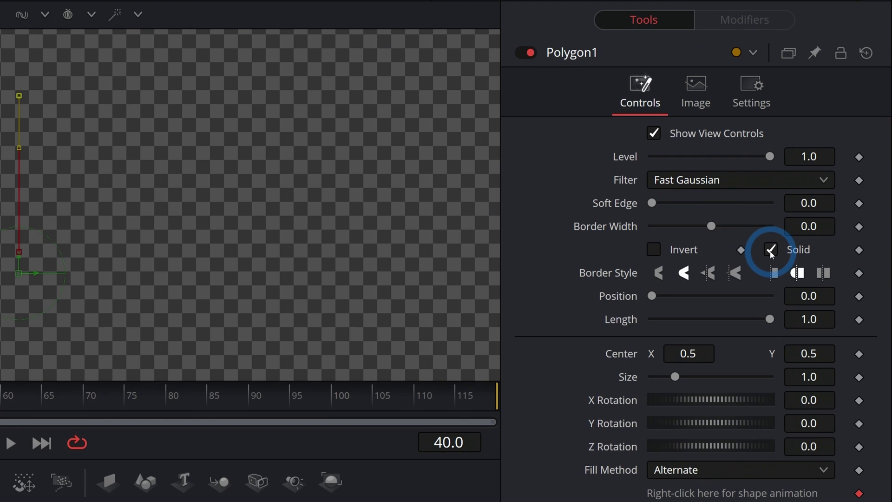
Turn off Solid for Polygon1, and set its border width to 0.01 and its length to 0.11.
click(770, 250)
drag(711, 227, 715, 254)
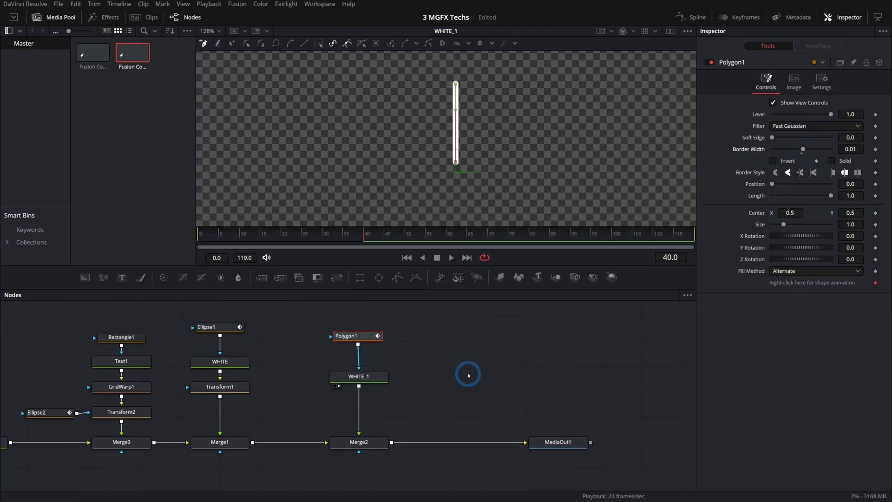
mouse_move(834, 197)
mouse_down()
mouse_move(781, 194)
mouse_move(810, 196)
mouse_move(786, 196)
mouse_move(814, 187)
mouse_move(772, 188)
mouse_move(813, 190)
mouse_move(514, 226)
mouse_up()
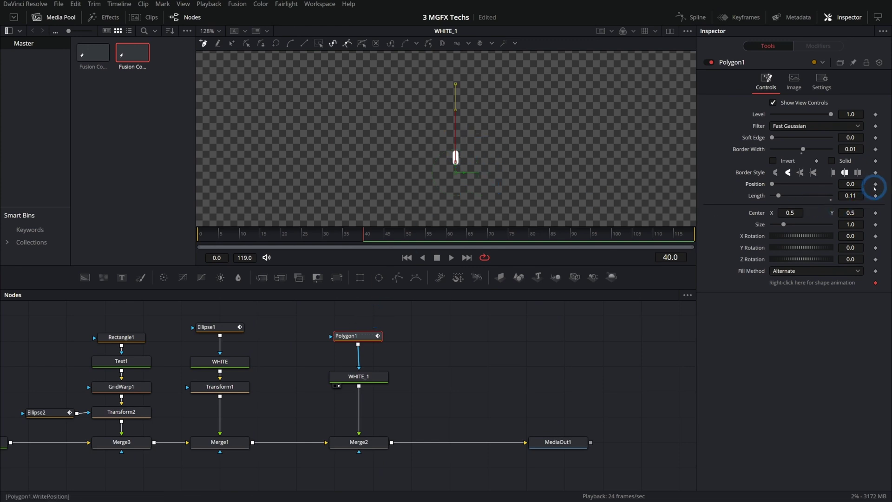
Keyframe Polygon1's Position from 0.0 at frame 0 to a higher value at frame 20, and remove the Polygon1Polyline shape animation.
click(201, 243)
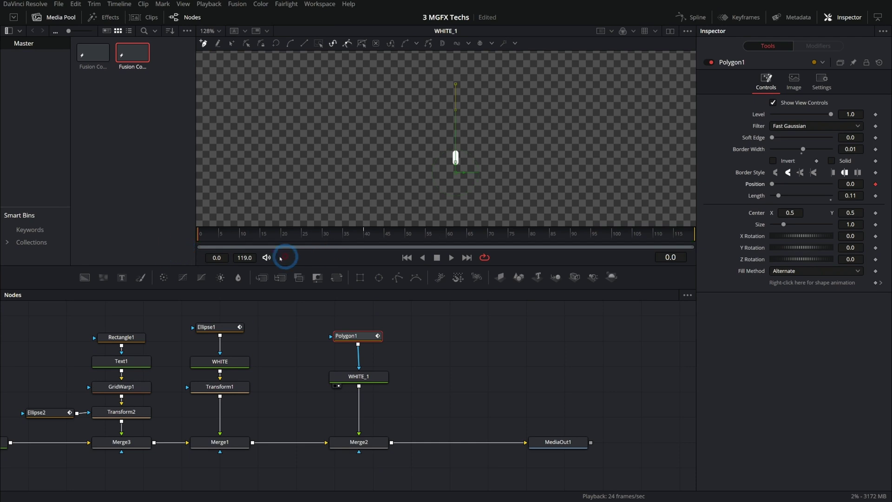
drag(274, 240, 282, 240)
click(838, 192)
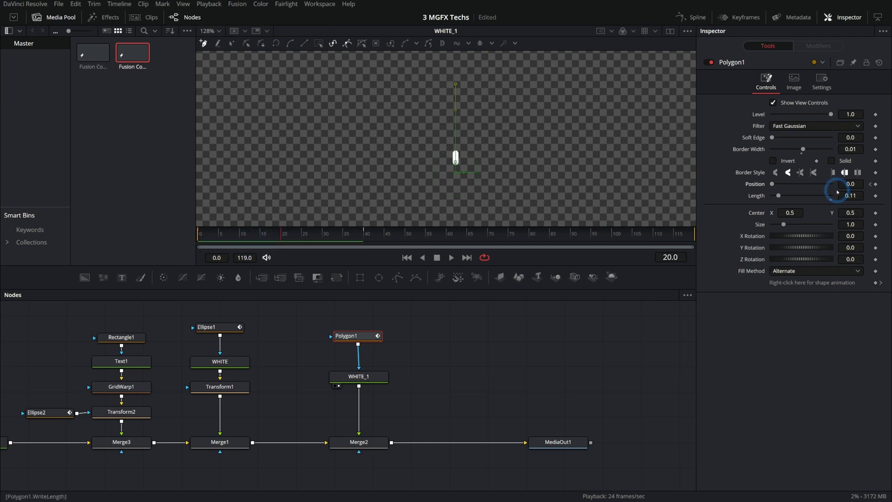
drag(781, 185, 848, 189)
right_click(804, 284)
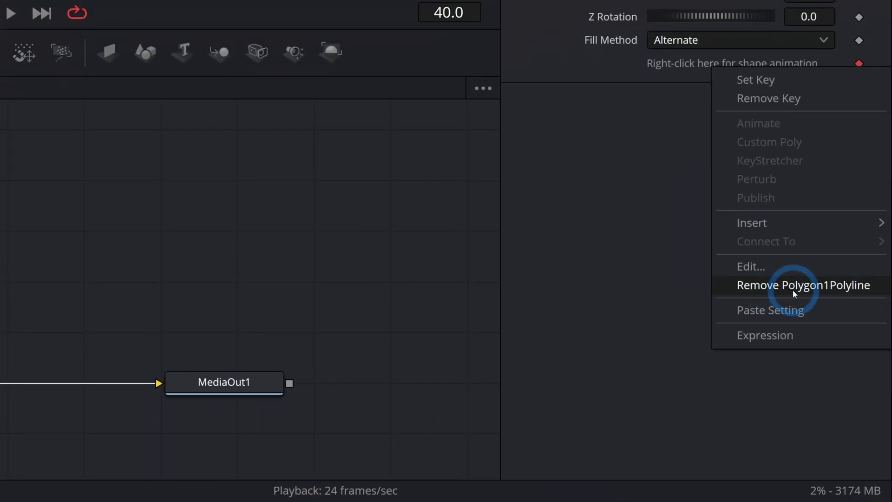
click(793, 289)
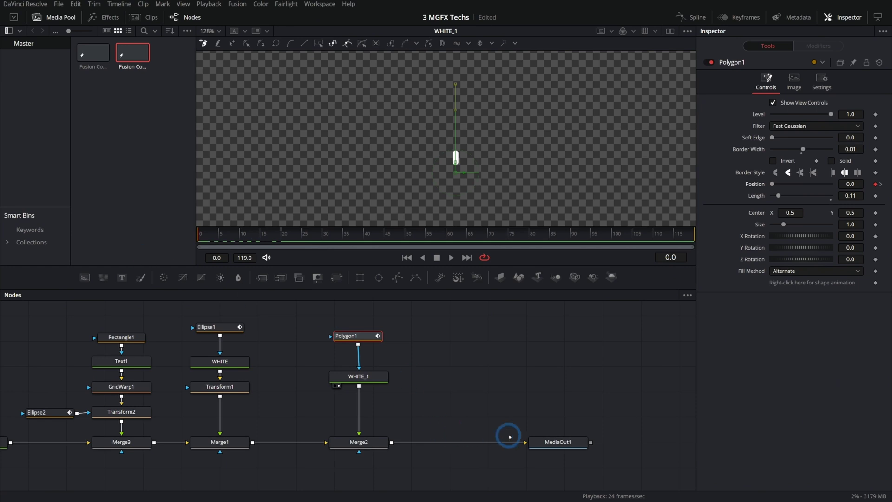
Select WHITE_1 and play back its moving stroke from the first frame.
click(372, 378)
click(453, 258)
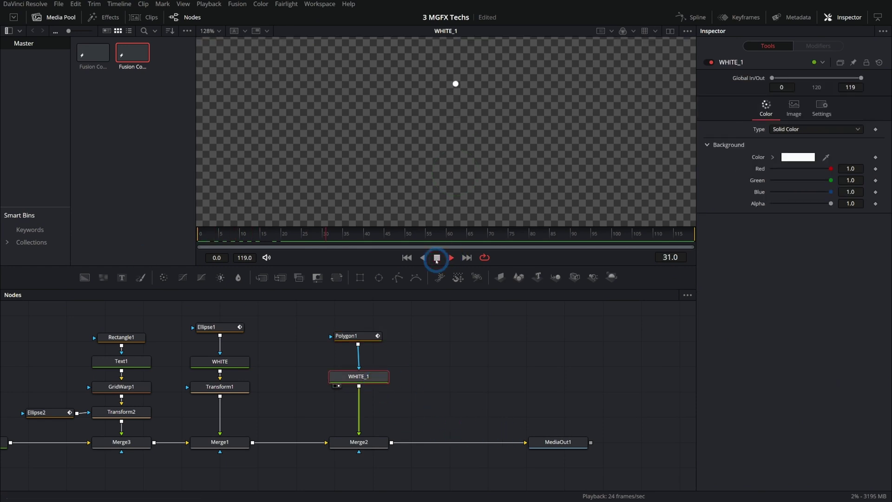
key(space)
Keyframe Polygon1's Level at 0.0 on frames 0 and 20 and at 1.0 on frame 10.
click(352, 336)
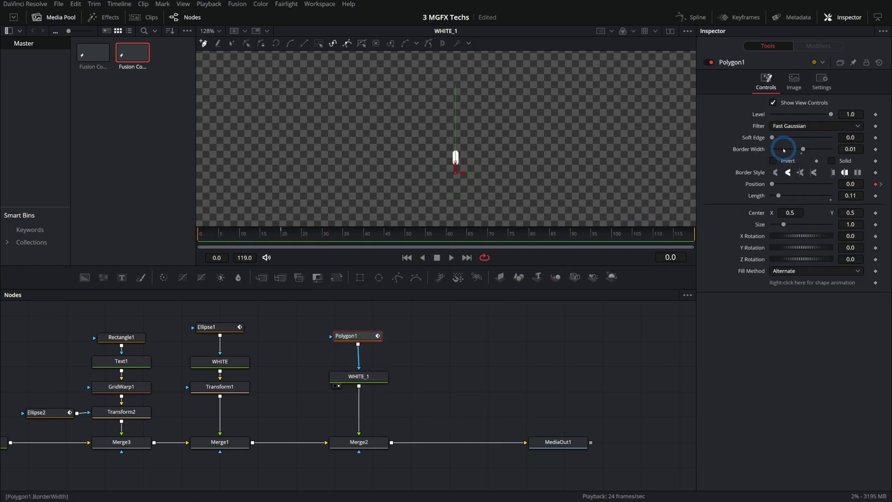
drag(305, 233, 280, 235)
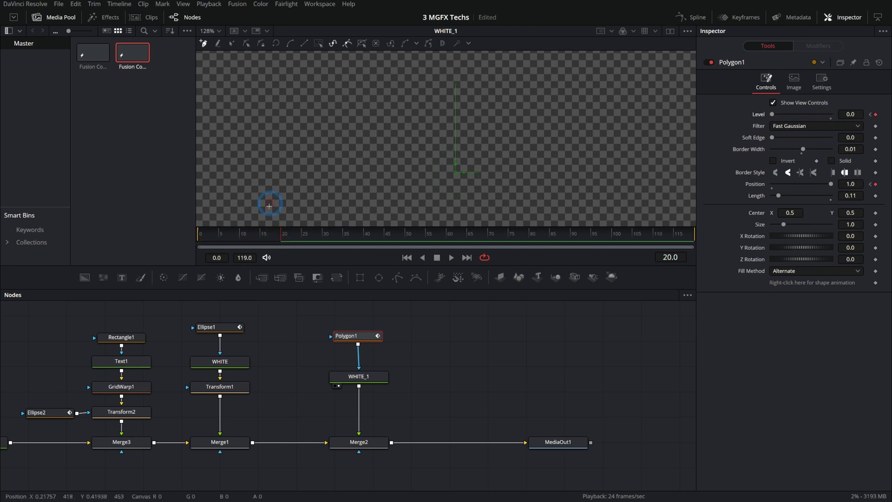
drag(236, 231, 154, 243)
drag(832, 114, 767, 114)
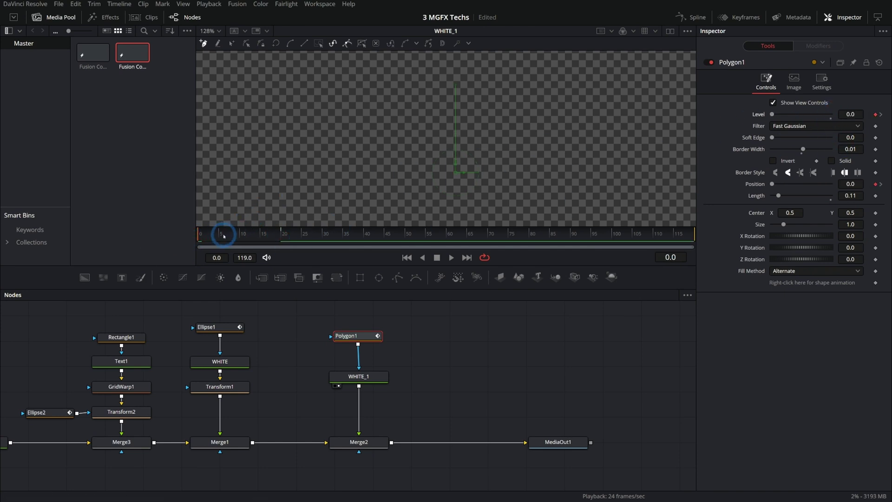
drag(244, 236, 242, 235)
drag(773, 115, 885, 116)
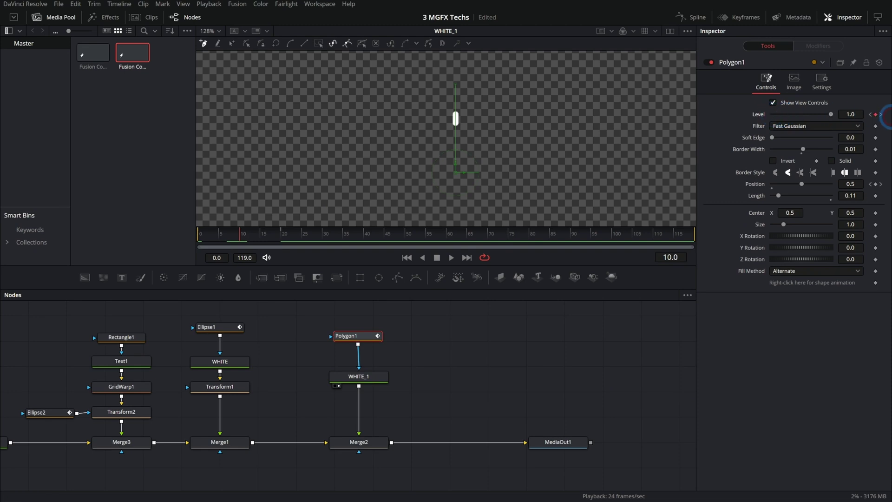
Flatten all of Polygon1's Level and Position keyframes into smooth eased curves in the Spline editor, and play the result.
drag(283, 315, 680, 469)
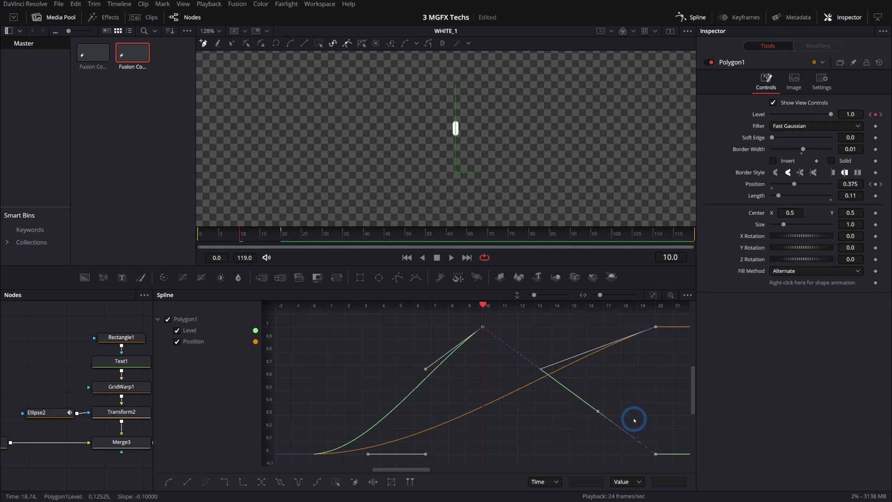
key(f)
click(439, 257)
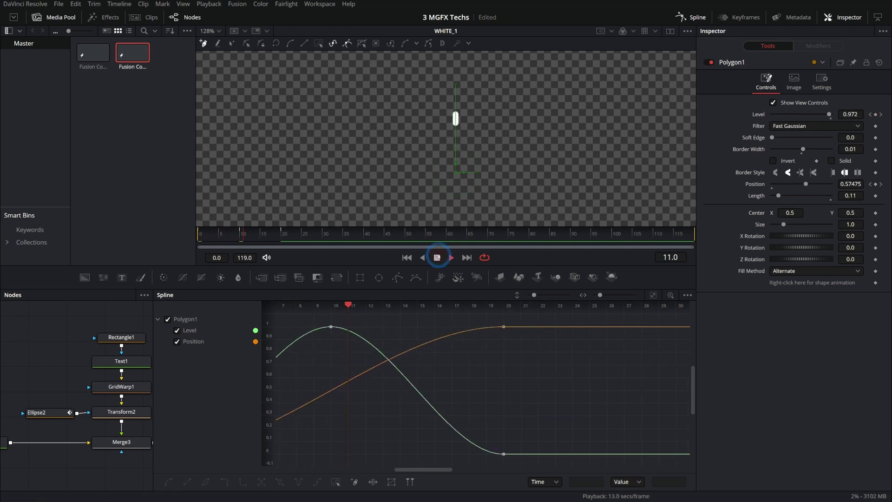
click(407, 258)
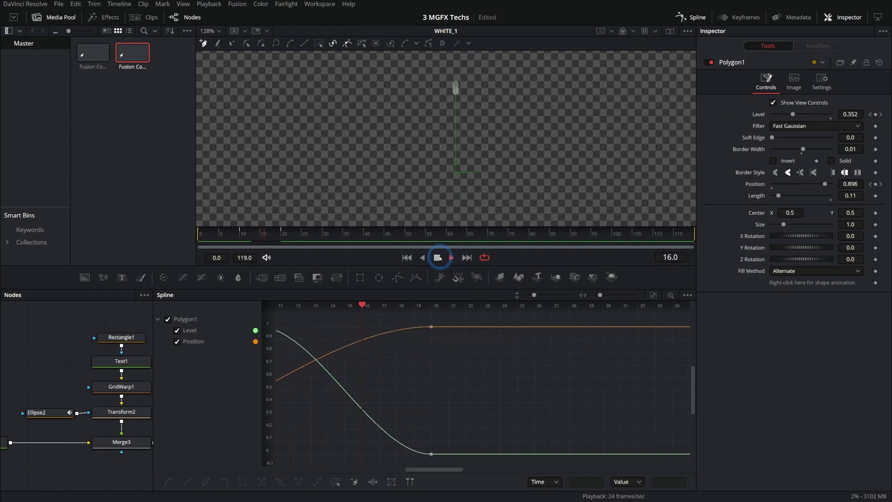
Play WHITE_1 without Polygon1's path controls showing to check the stroke's fade and motion.
click(408, 358)
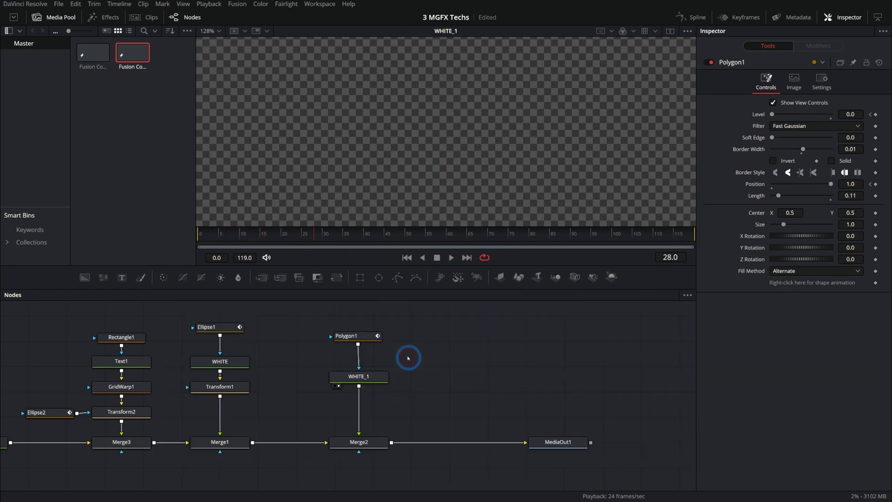
click(354, 335)
click(382, 376)
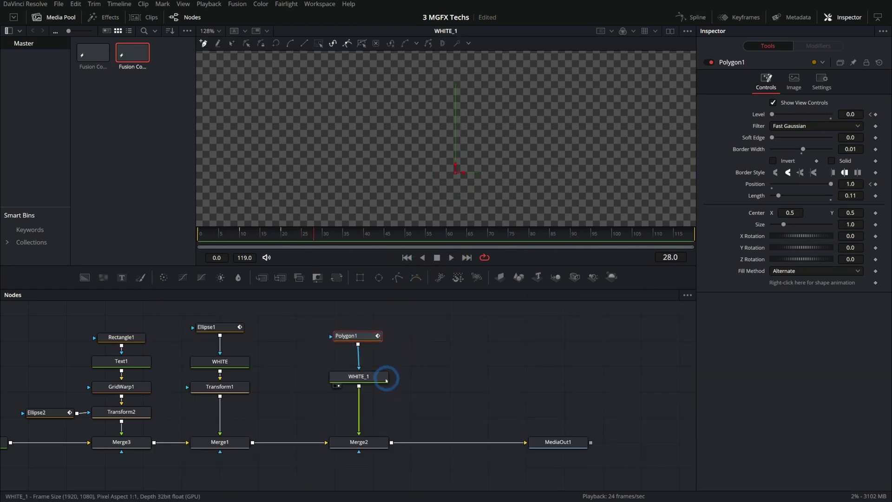
click(449, 259)
click(202, 237)
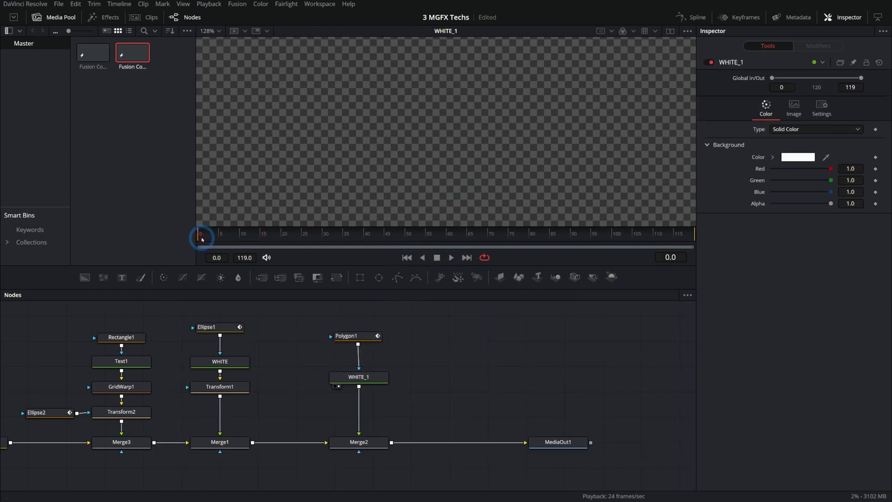
Move WHITE_1 closer to Polygon1 and add a Duplicate node after it.
drag(359, 334, 360, 334)
drag(381, 378, 382, 364)
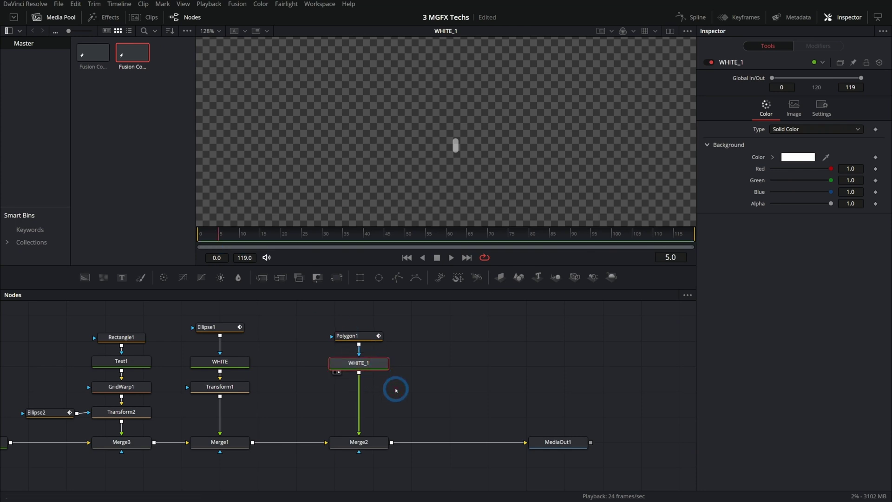
key(shift+space)
text(dup)
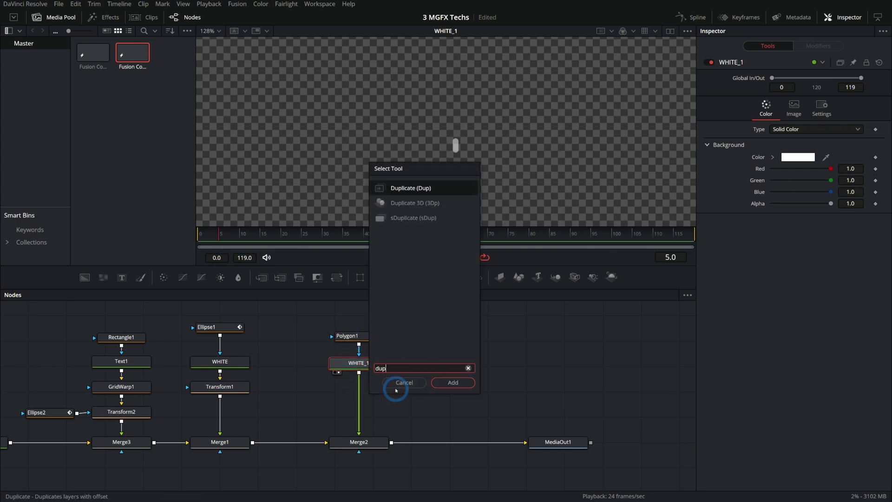
key(Return)
key(shift+space)
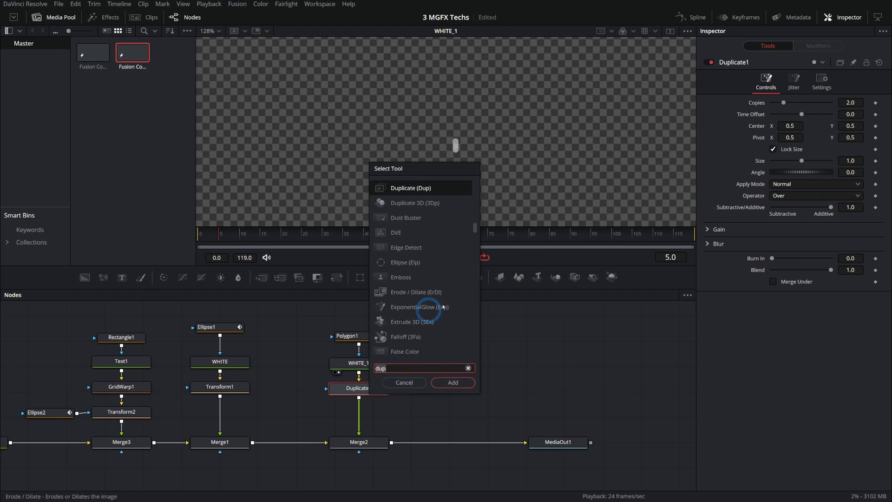
key(Escape)
View Duplicate1, set its Angle to 60, and raise Copies to 6 for a radial burst.
drag(523, 168, 524, 146)
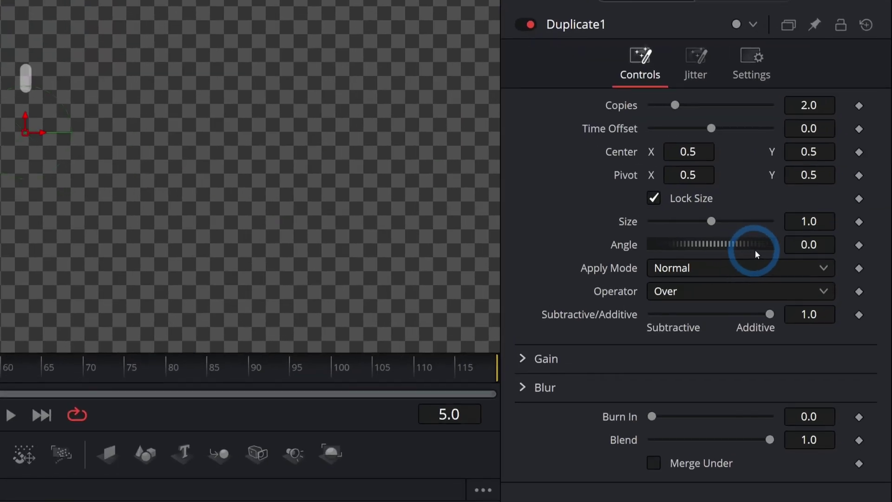
click(851, 173)
text(6)
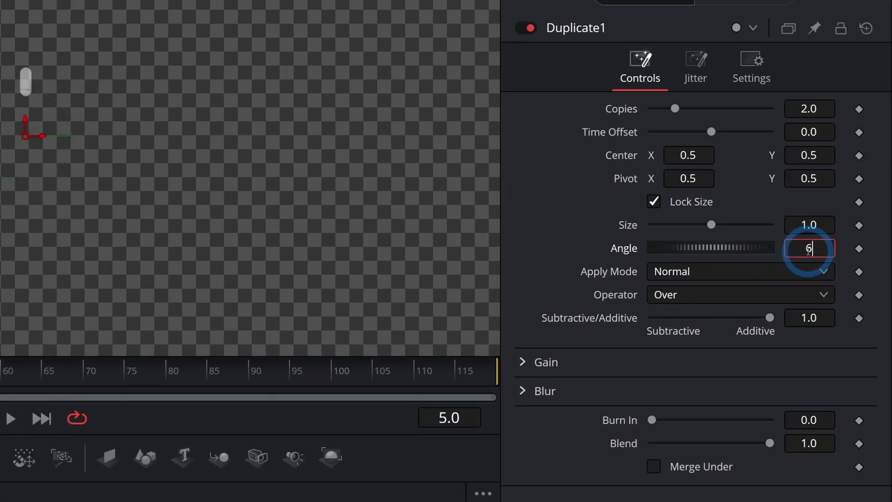
text(0)
key(Tab)
click(682, 110)
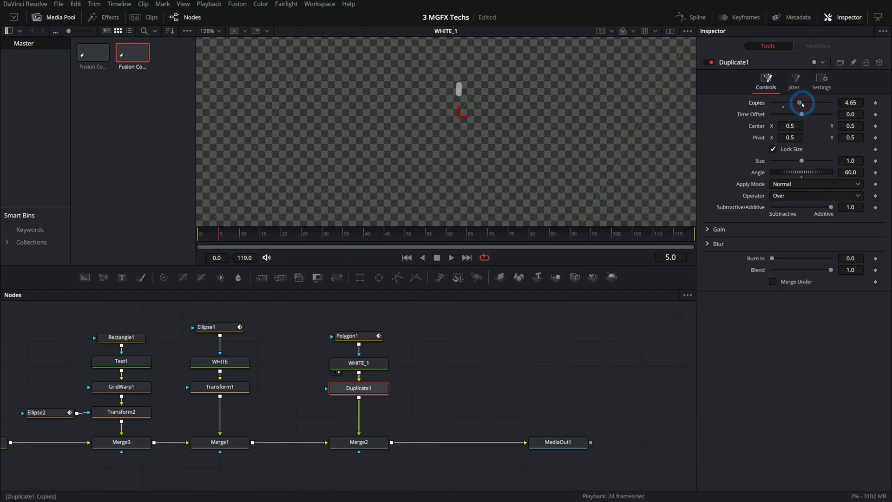
drag(821, 106, 789, 104)
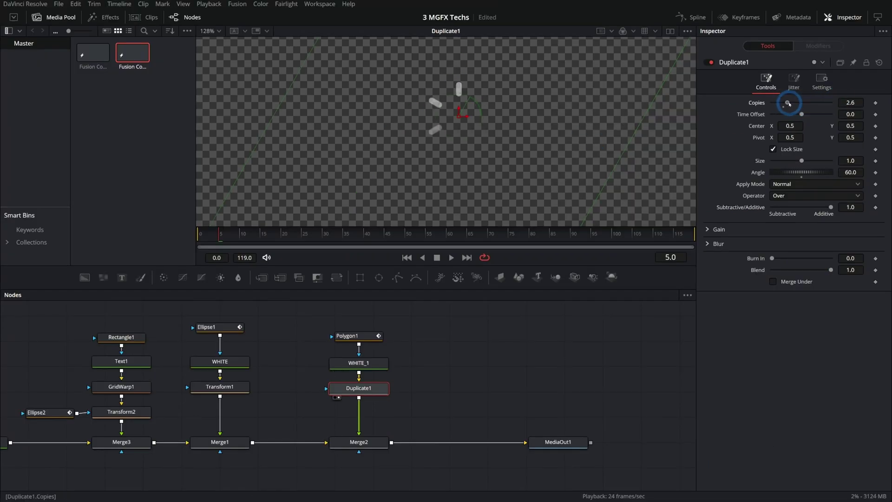
Play the six-stroke burst from Duplicate1 and inspect its outward movement over the early frames.
click(408, 258)
click(450, 258)
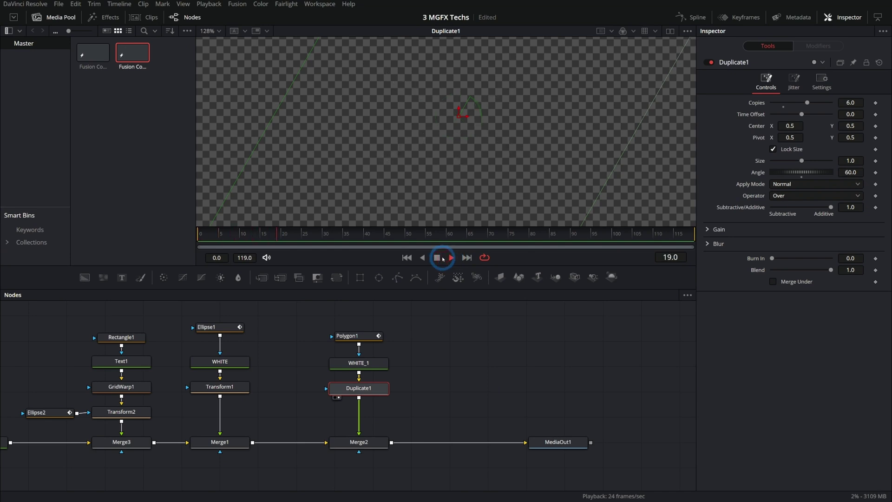
click(407, 258)
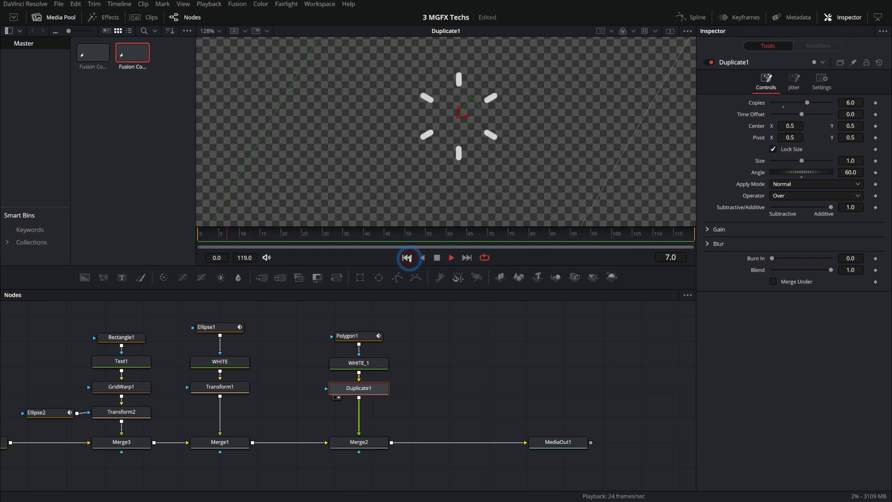
click(408, 257)
click(231, 236)
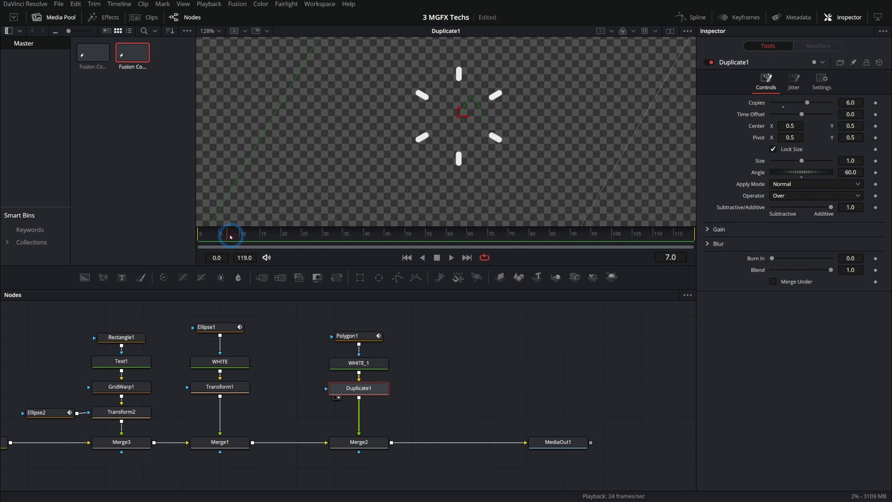
Go to frame 10 and add a Transform node after Duplicate1.
drag(230, 236, 241, 238)
key(shift+space)
text(xf)
key(Return)
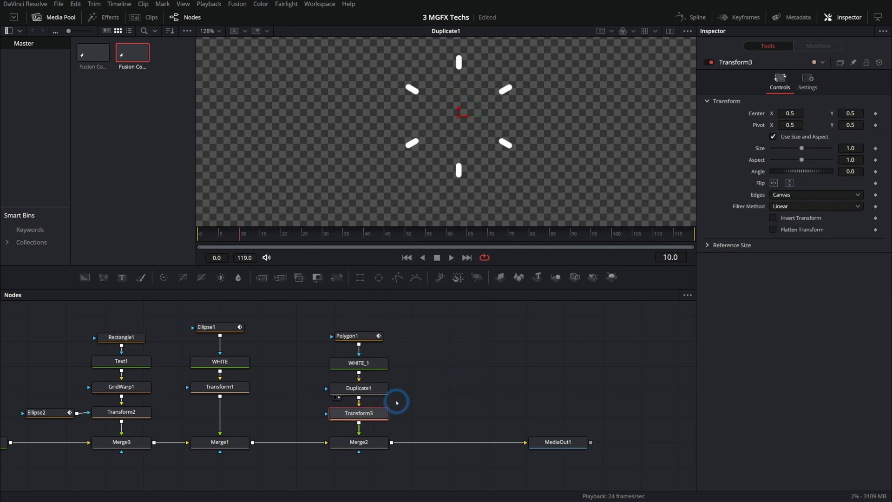
View MediaOut1, and use Transform3 to shrink the burst to about 0.4 and place it at the lower end of the S.
scroll(550, 178, down, 2)
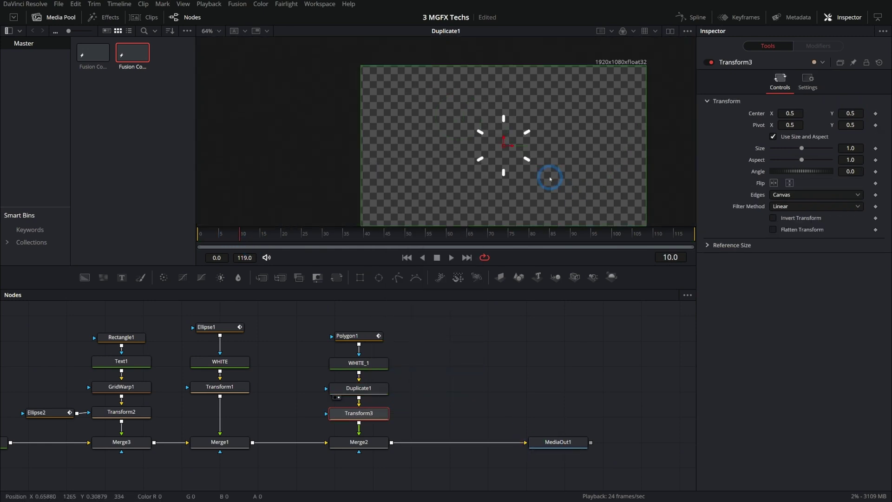
drag(554, 183, 539, 173)
click(538, 451)
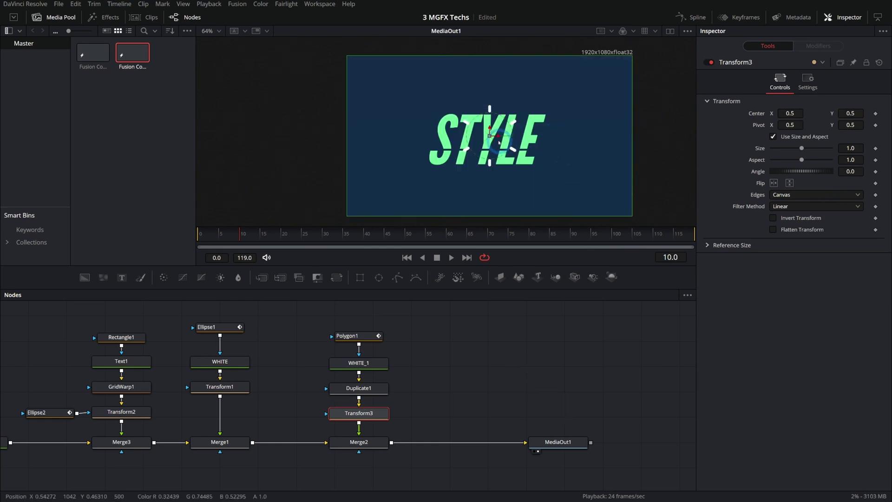
scroll(498, 142, up, 1)
scroll(498, 141, down, 1)
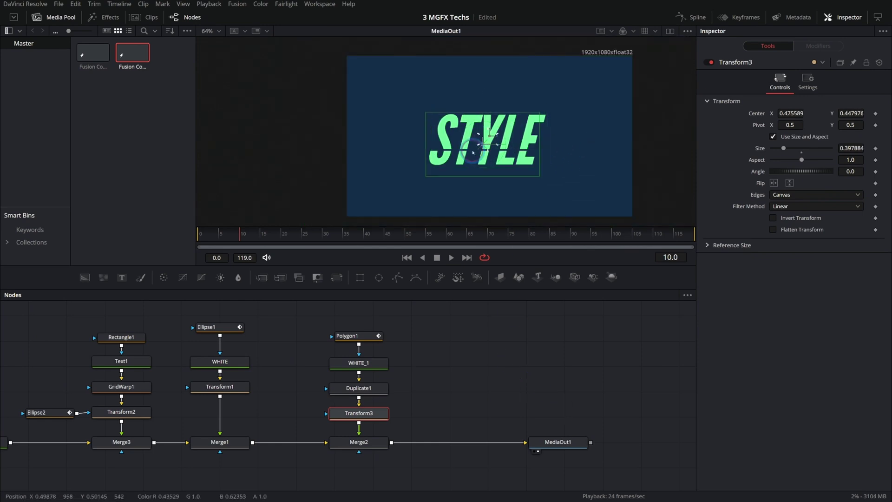
drag(483, 145, 434, 162)
Play the composite, and delay all of Polygon1's Level and Position keyframes by a few frames in the Keyframes editor.
click(557, 442)
click(452, 257)
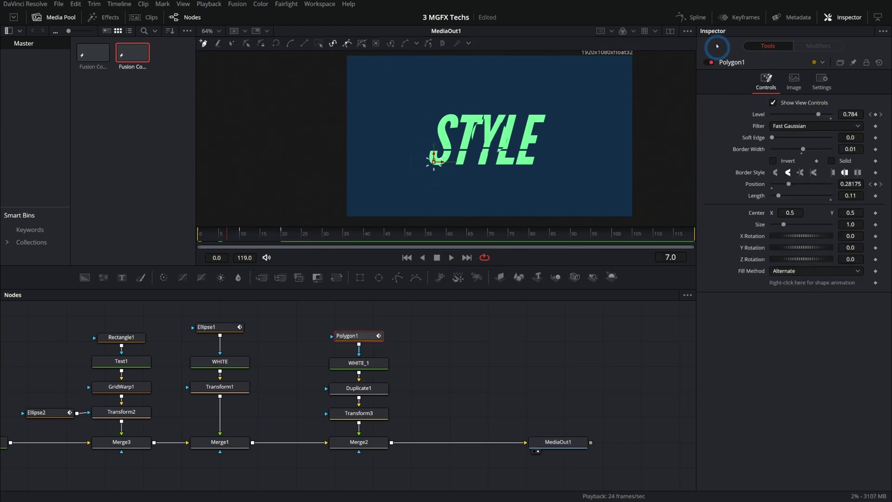
click(737, 18)
click(98, 319)
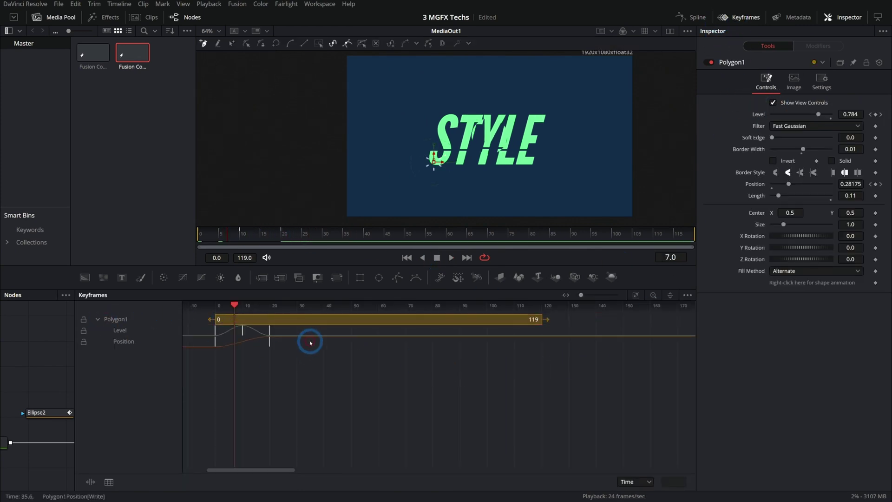
click(238, 332)
drag(213, 333, 229, 306)
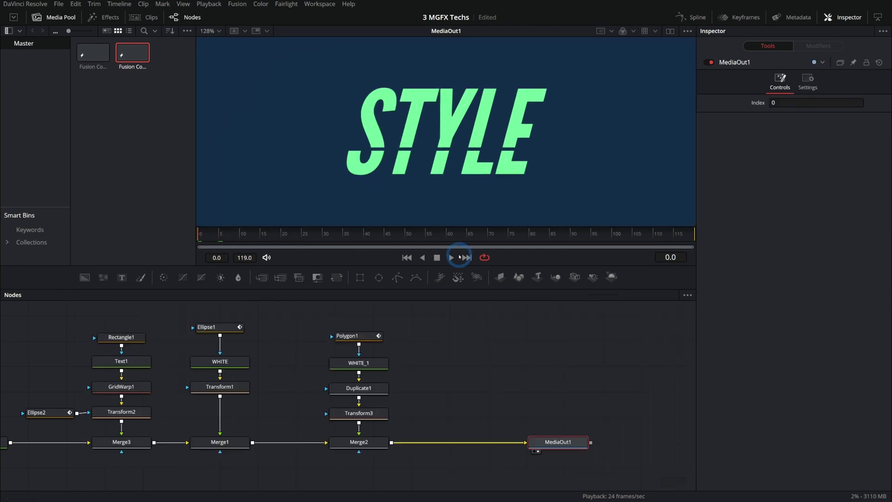
Play and scrub the final output to check the burst's timing against the STYLE title.
click(446, 259)
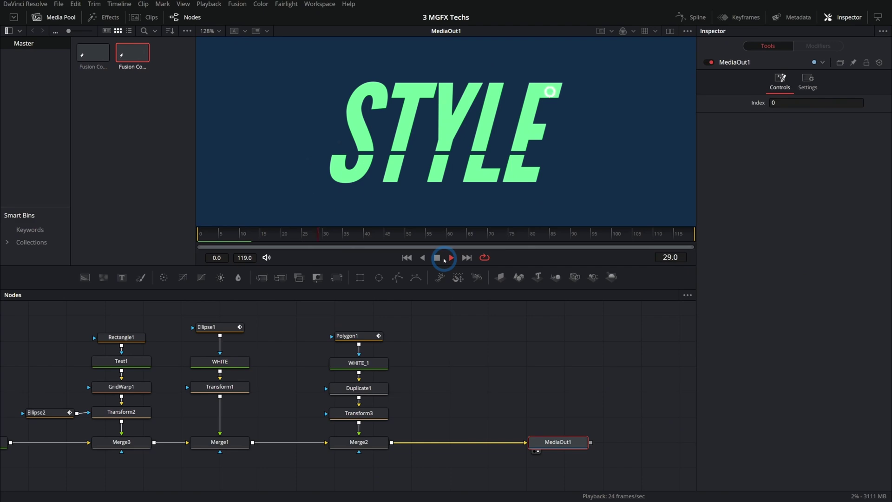
drag(349, 242, 213, 236)
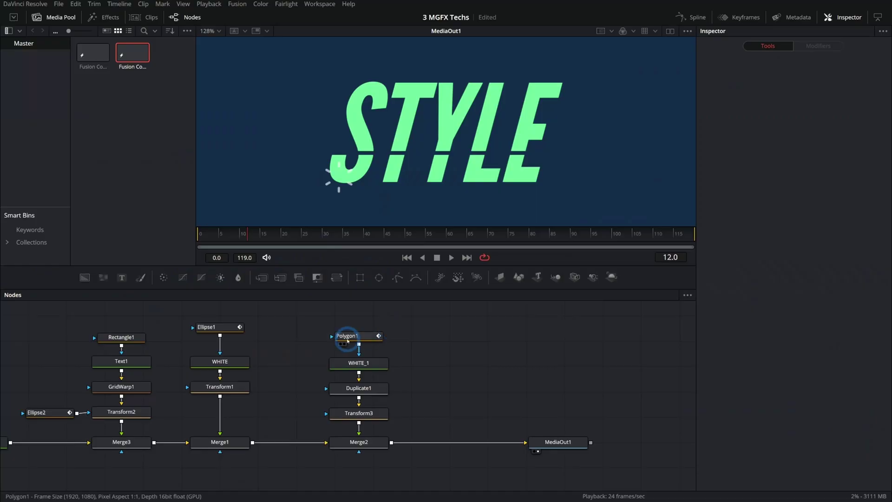
click(379, 385)
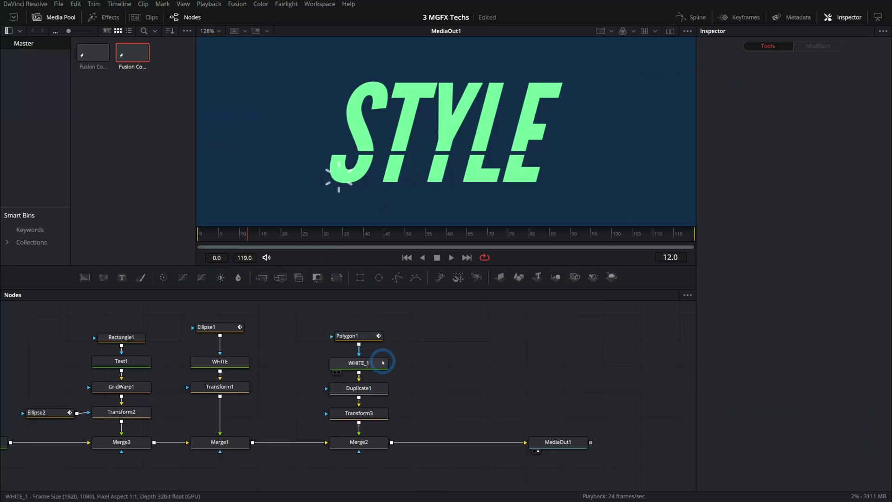
click(421, 260)
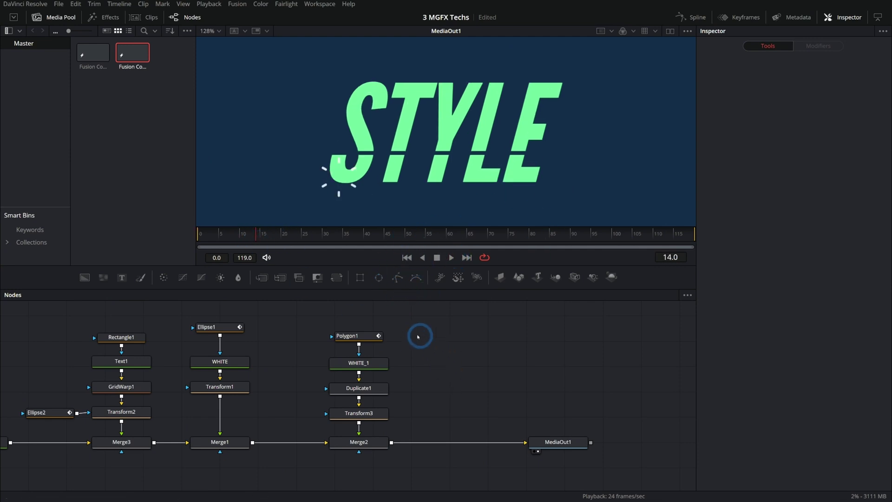
Duplicate the Polygon1, WHITE_1, Duplicate1 and Transform3 chain, and merge the copy over Merge2's output before MediaOut1.
drag(405, 305, 329, 431)
click(458, 401)
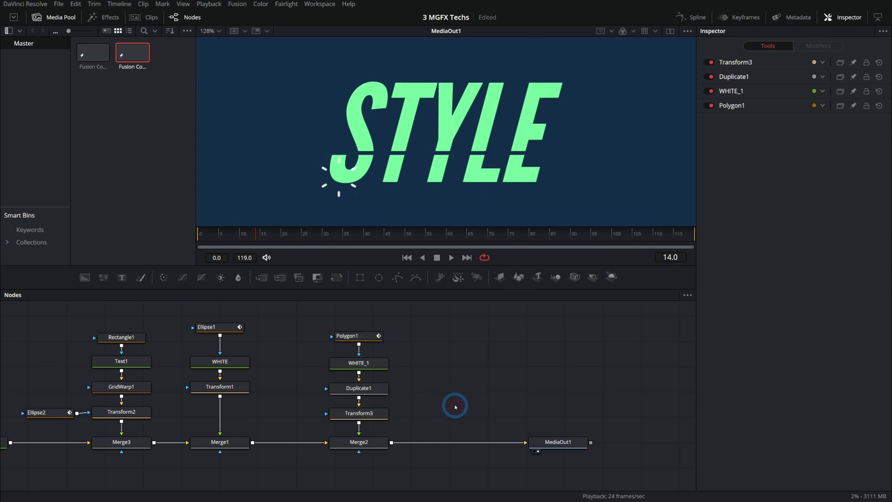
key(ctrl+v)
drag(467, 469, 391, 429)
Move the second burst to the end of the E's middle arm with Transform3_1 and shrink it further.
drag(339, 177, 517, 166)
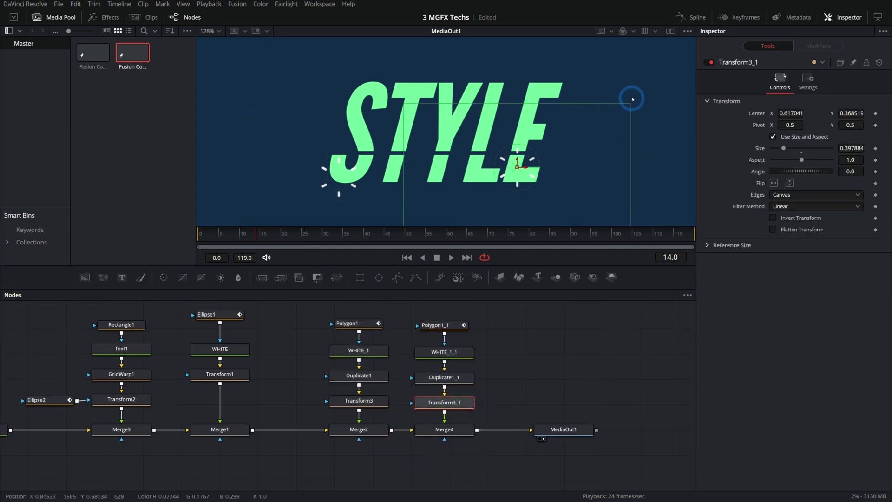
drag(631, 105, 434, 86)
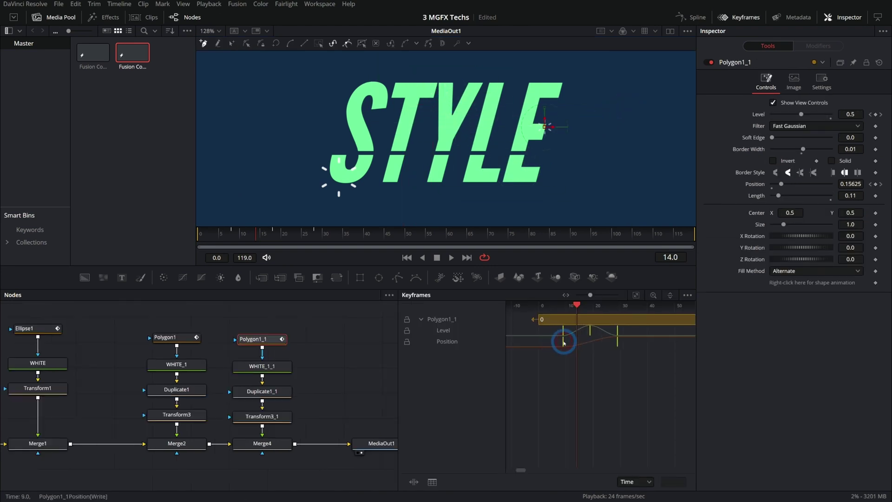
Play the final output and scrub back to frame 20 to check the timing of both bursts against the title.
click(329, 386)
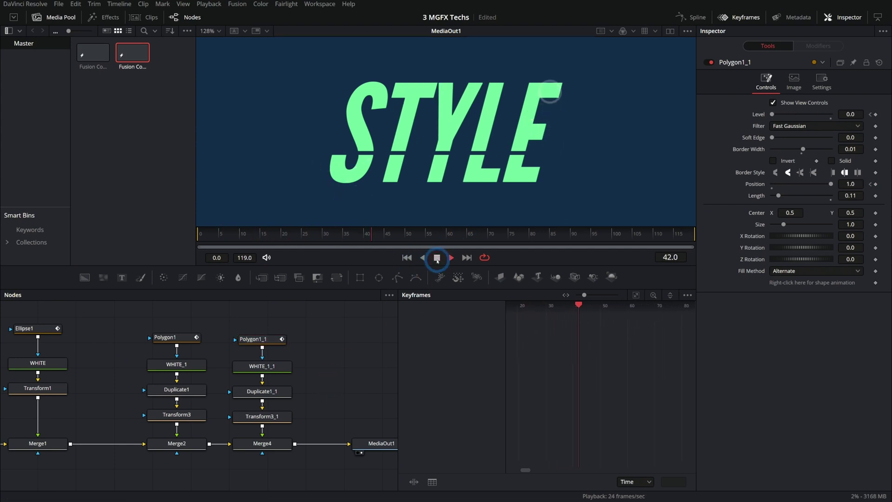
click(406, 258)
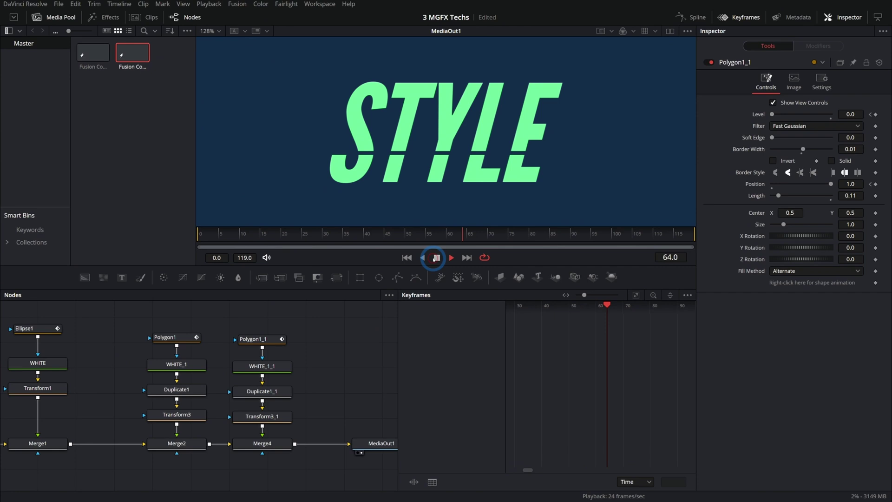
drag(337, 242, 288, 239)
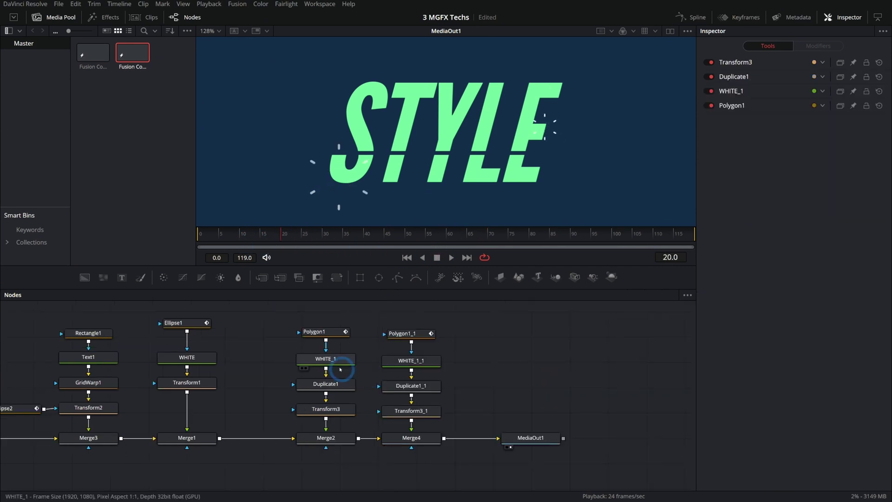
Try grouping Polygon1, WHITE_1 and Duplicate1 into one node, and delete the second burst's chain with its Merge4.
drag(361, 322, 298, 394)
key(ctrl+g)
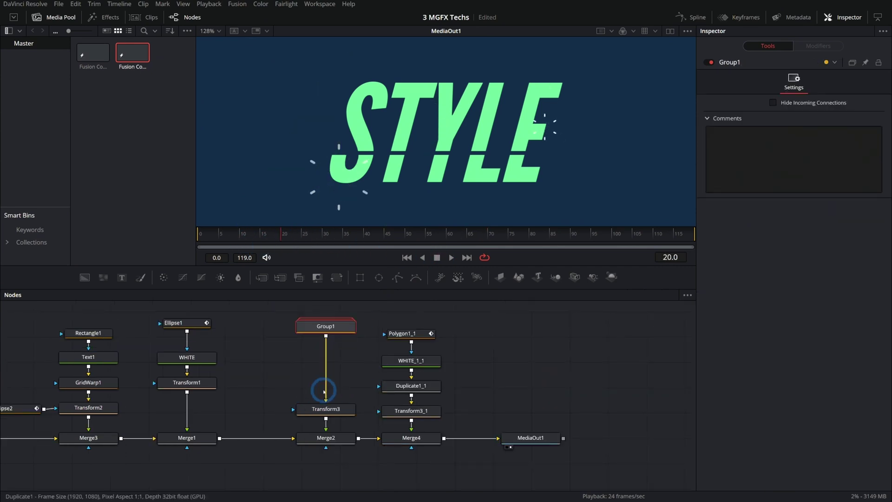
drag(441, 317, 380, 439)
key(Delete)
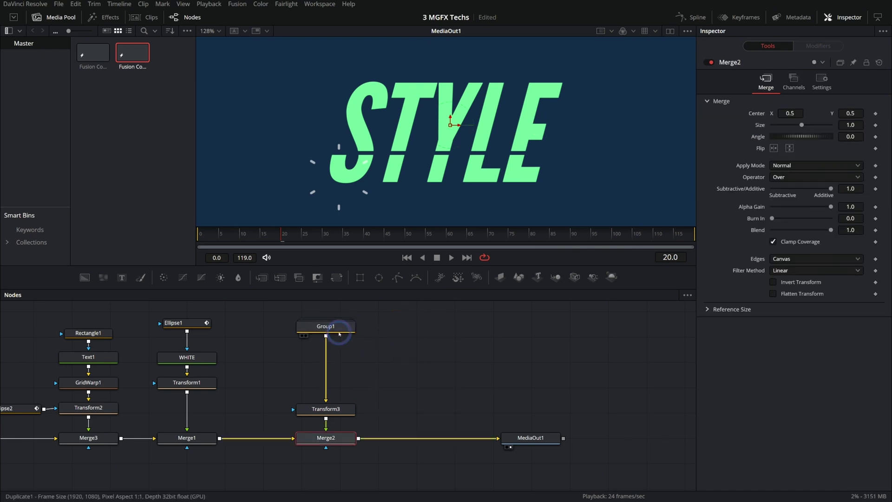
Rename the grouped burst node as Pop and move it closer to Transform3.
click(339, 334)
key(F2)
text(Pop)
key(Return)
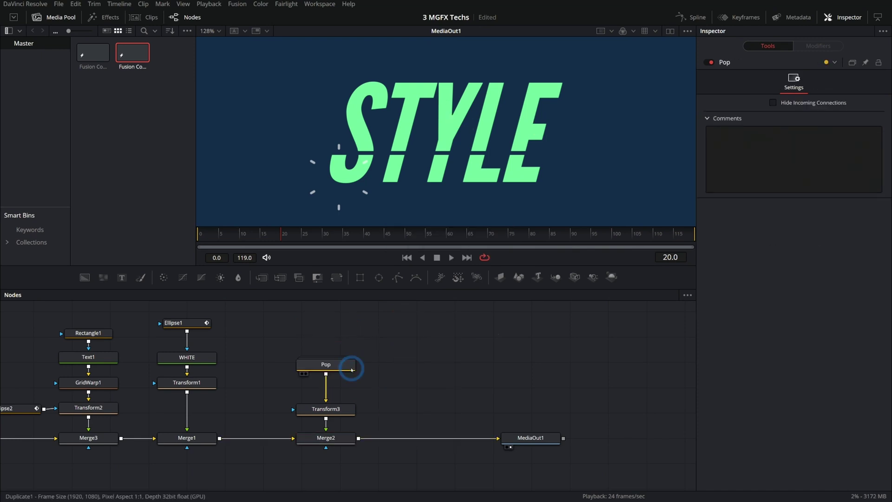
click(352, 326)
click(288, 351)
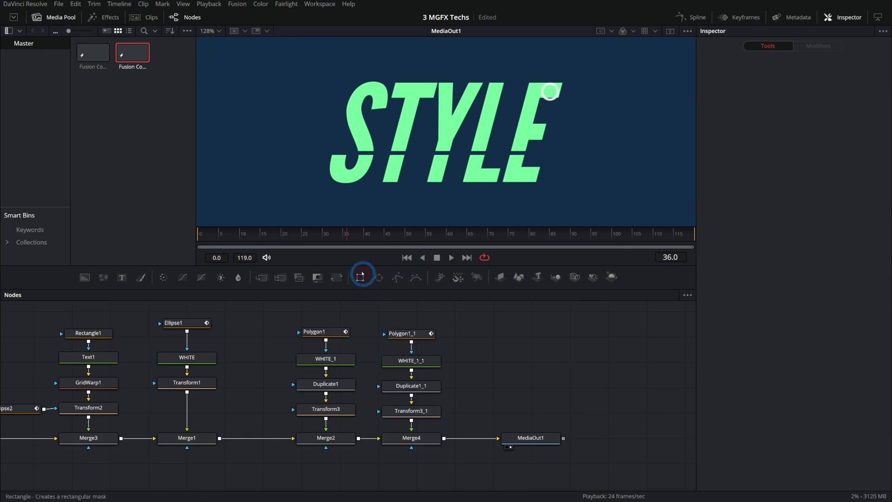
Replay the composite from the start, and move the ring beside the E's lower half with Transform1.
click(408, 257)
key(space)
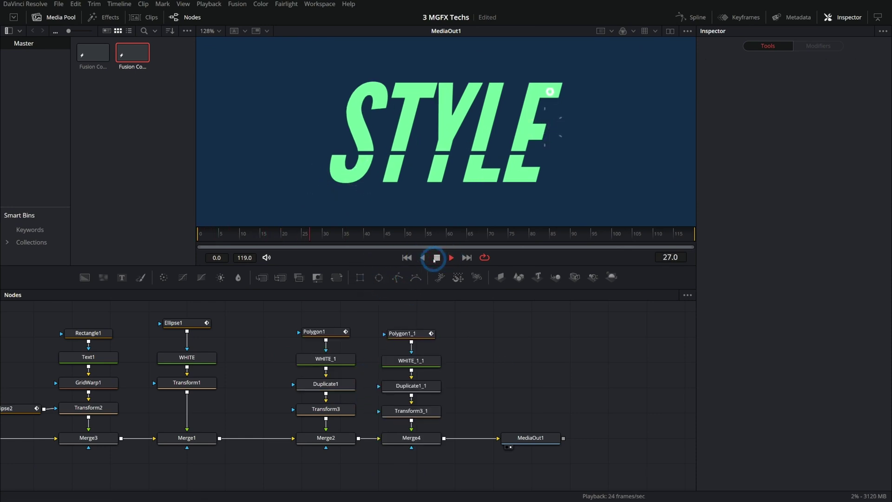
drag(590, 150, 597, 148)
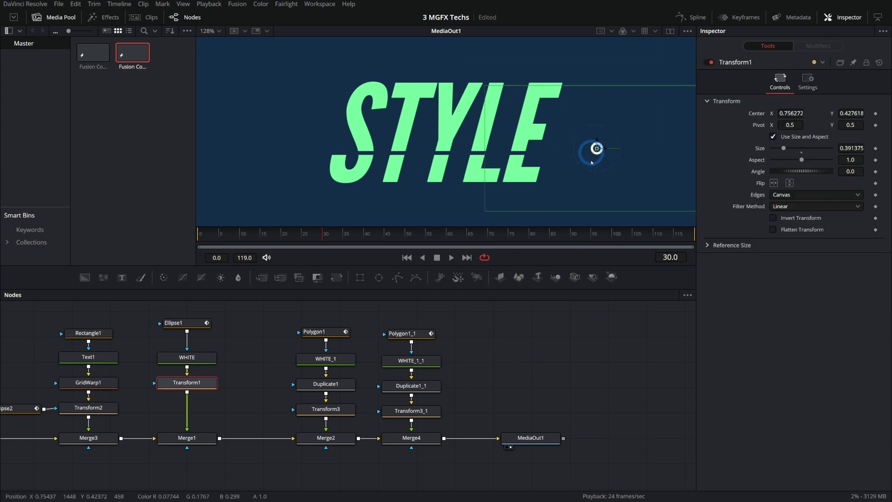
Frame the Ellipse1, WHITE, Transform1 and Merge1 nodes with an underlay named Bubble.
drag(275, 309, 482, 474)
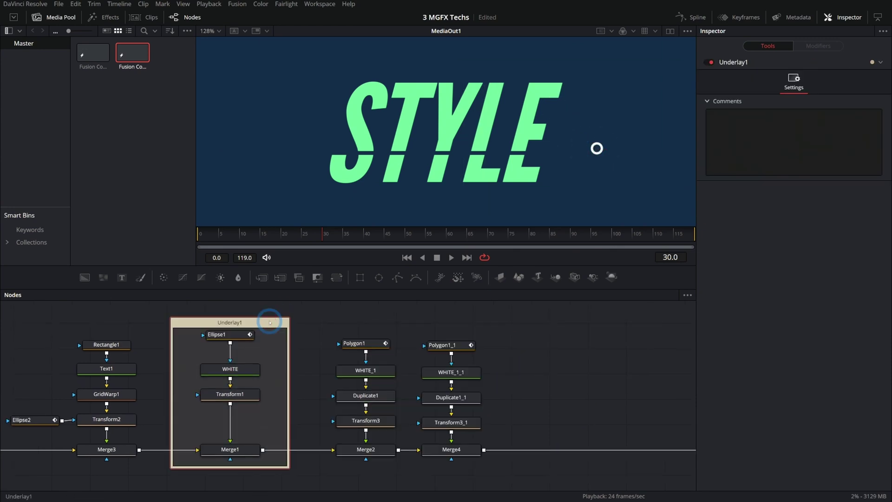
key(F2)
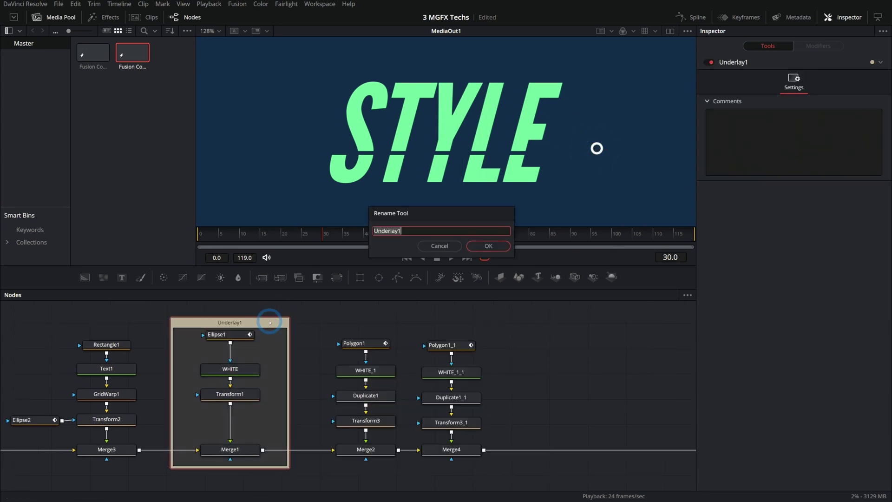
text(Bubble)
key(Return)
Frame both burst chains and their merges with an underlay named Poppers, and colour it purple and the Bubble underlay teal.
drag(304, 320, 494, 471)
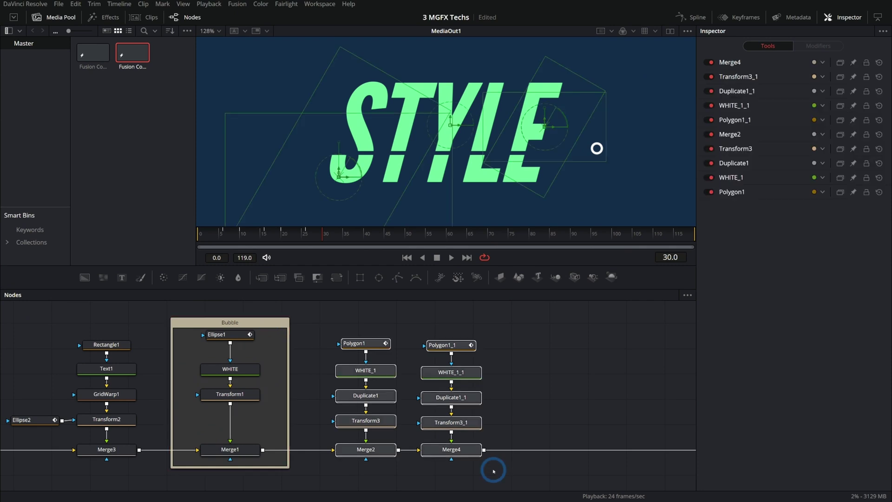
key(shift+space)
key(Return)
click(494, 338)
key(F2)
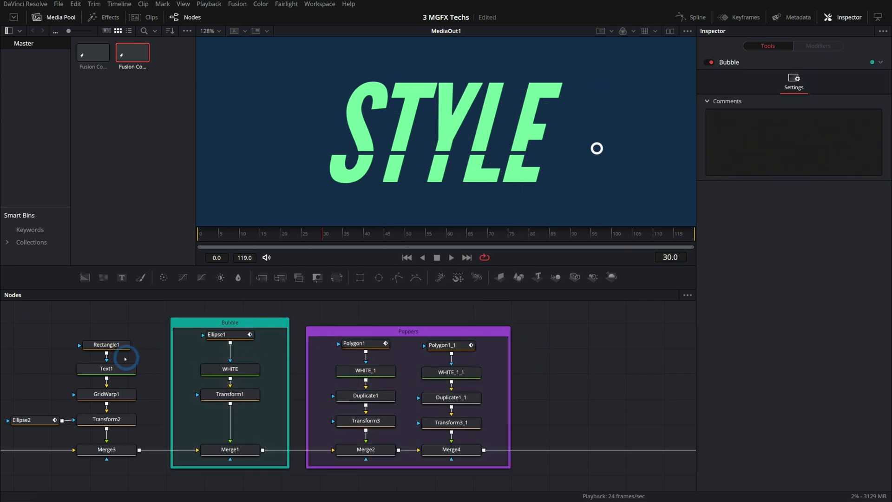
Add an underlay behind the Rectangle1, Text1, GridWarp1, Transform2 and Merge3 nodes.
drag(73, 322, 133, 478)
drag(158, 387, 348, 388)
scroll(327, 378, up, 2)
scroll(326, 378, down, 2)
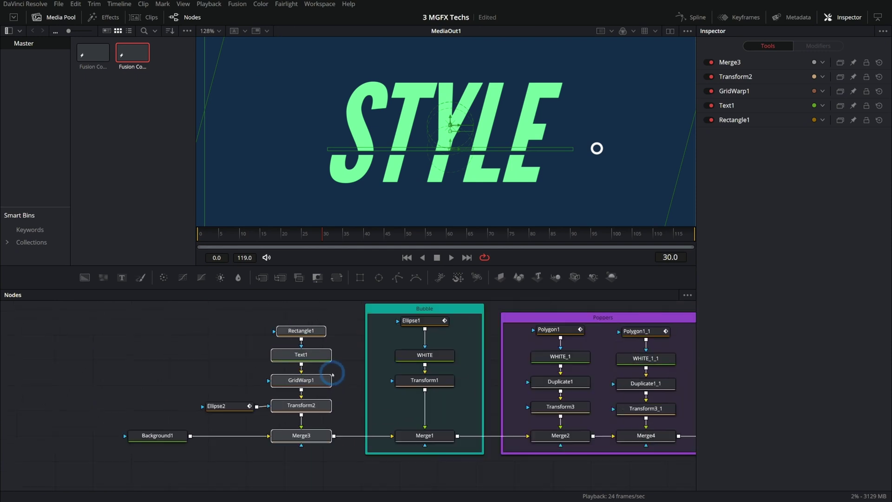
key(shift+space)
text(und)
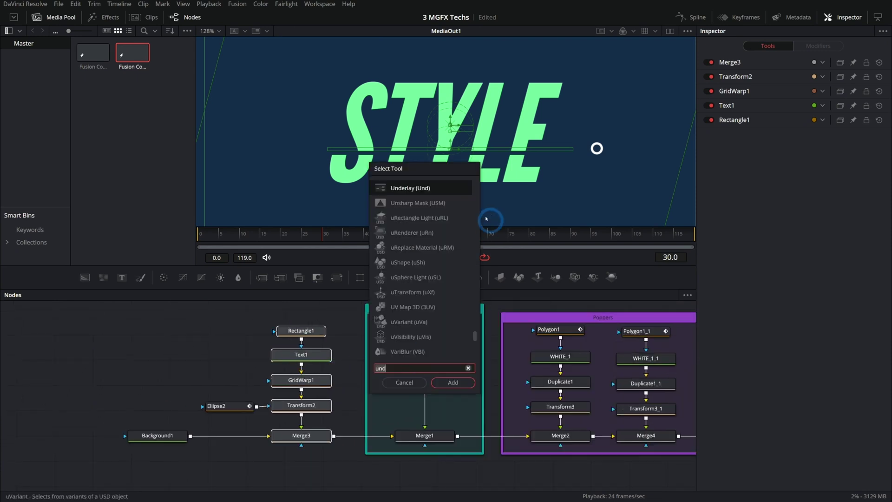
click(453, 383)
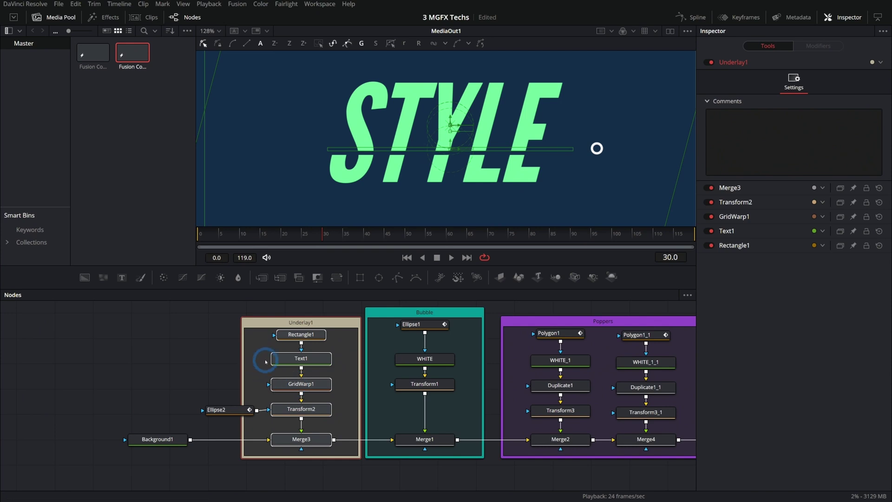
Abandon renaming the underlay behind the title nodes and remove it.
click(212, 366)
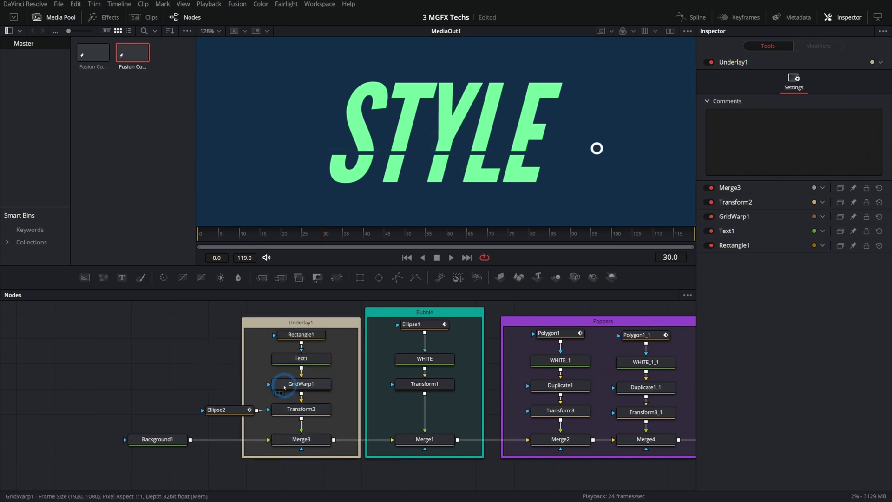
drag(281, 322, 311, 321)
key(F2)
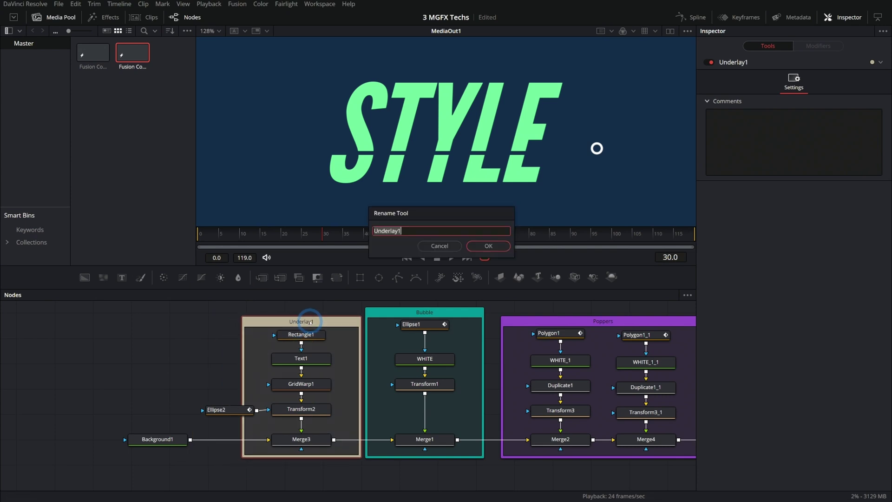
click(436, 246)
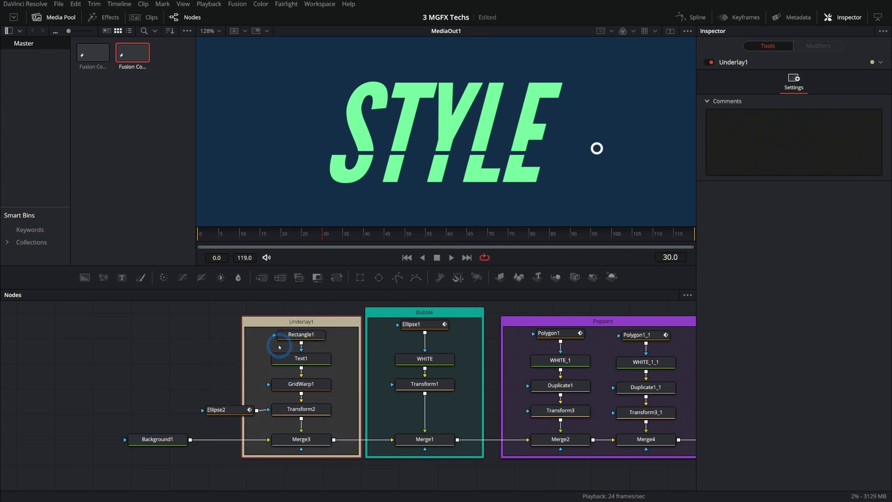
key(ctrl+z)
click(268, 359)
mouse_move(320, 327)
mouse_down()
mouse_move(297, 322)
mouse_move(318, 326)
mouse_up()
click(220, 336)
alt+click(304, 323)
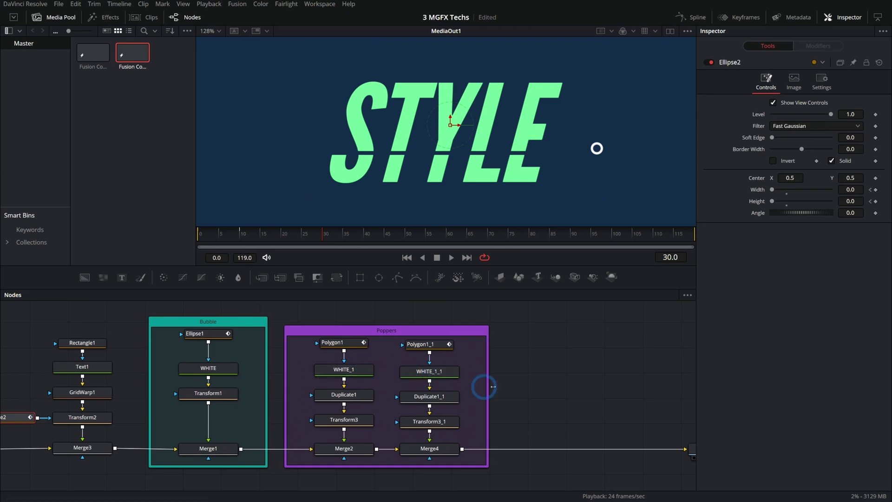
Duplicate the WHITE_1_1 background, and merge the copy over Merge4's output before MediaOut1.
scroll(389, 388, right, 4)
click(395, 190)
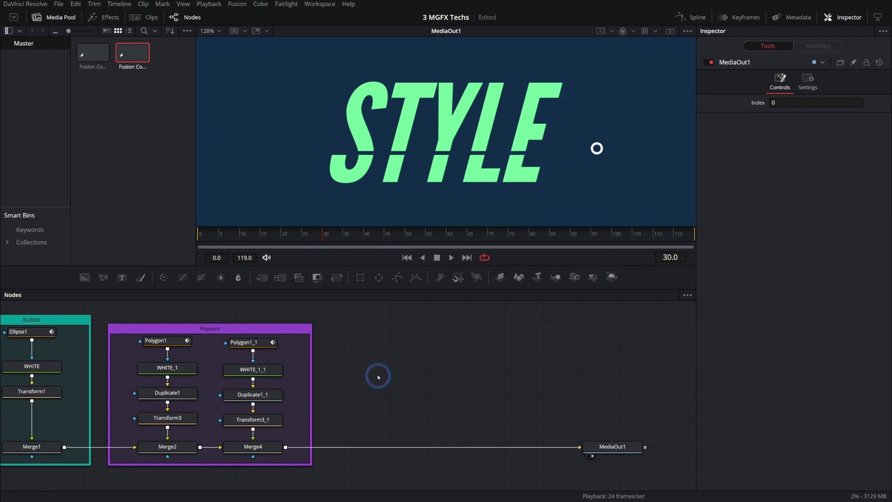
click(252, 370)
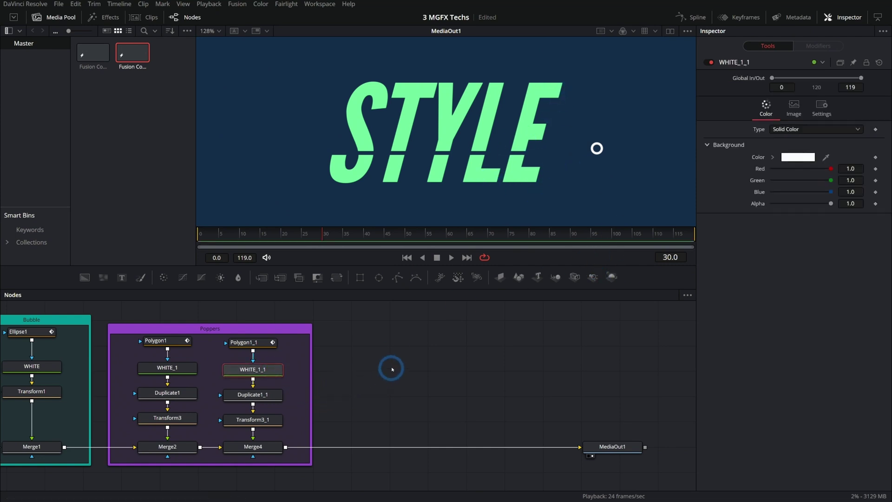
key(ctrl+v)
drag(426, 368, 307, 447)
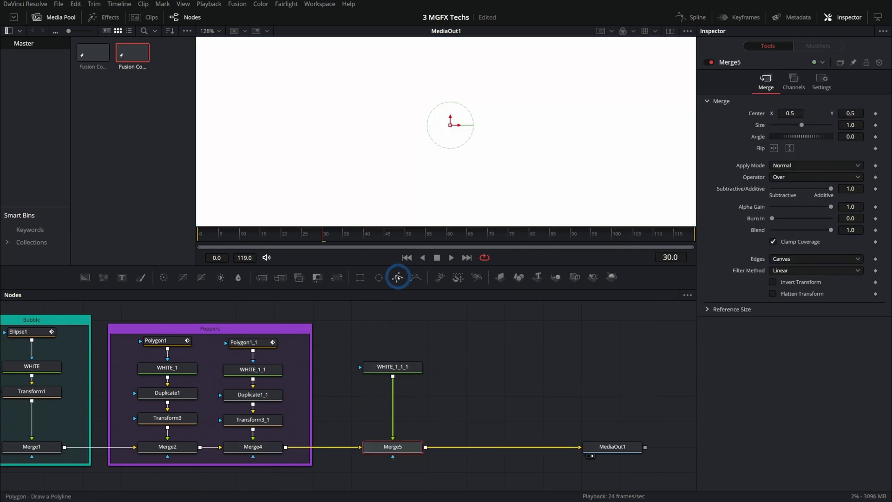
Mask WHITE_1_1_1 with a Polygon, and draw an open curve around the outer edge of the S's upper half.
click(397, 277)
drag(418, 332, 393, 367)
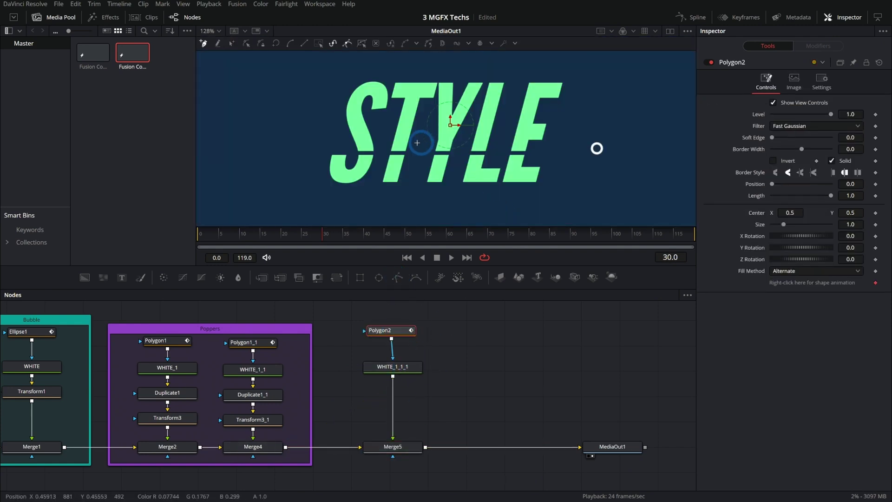
scroll(359, 120, up, 2)
drag(433, 52, 462, 149)
drag(403, 136, 400, 81)
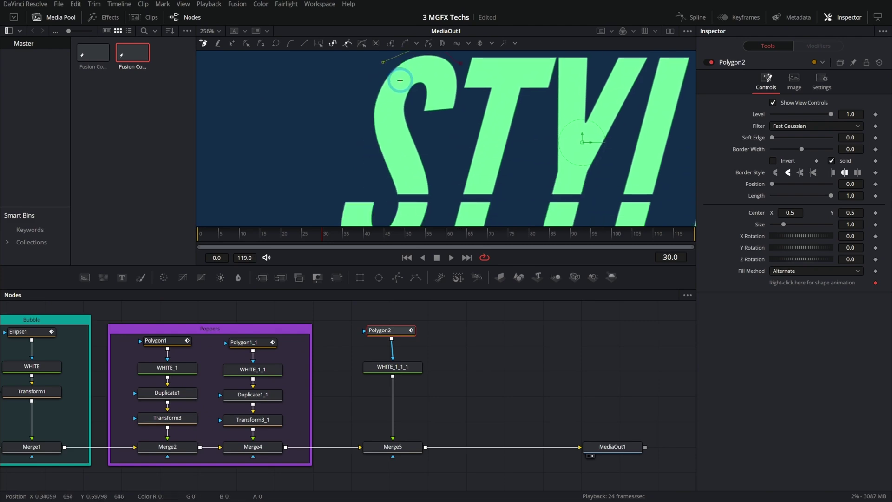
Refine Polygon2's points and handles with Insert and Modify so the curve follows the S's outer contour evenly.
click(232, 43)
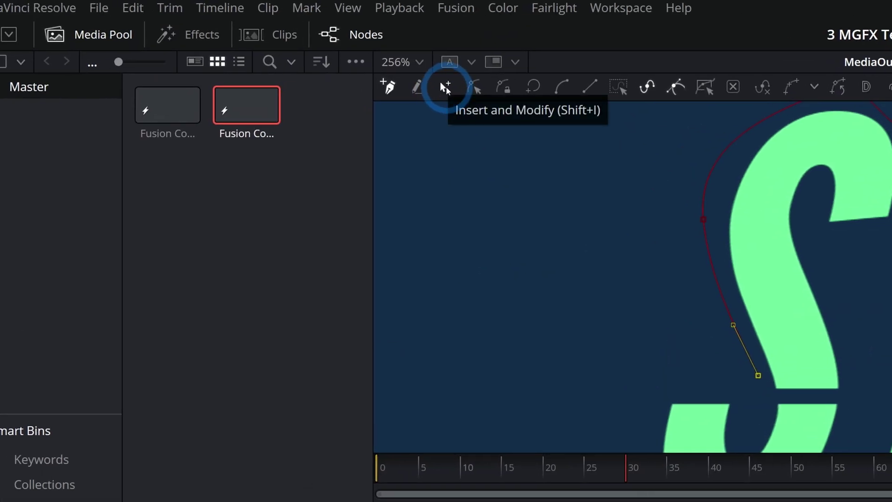
click(441, 82)
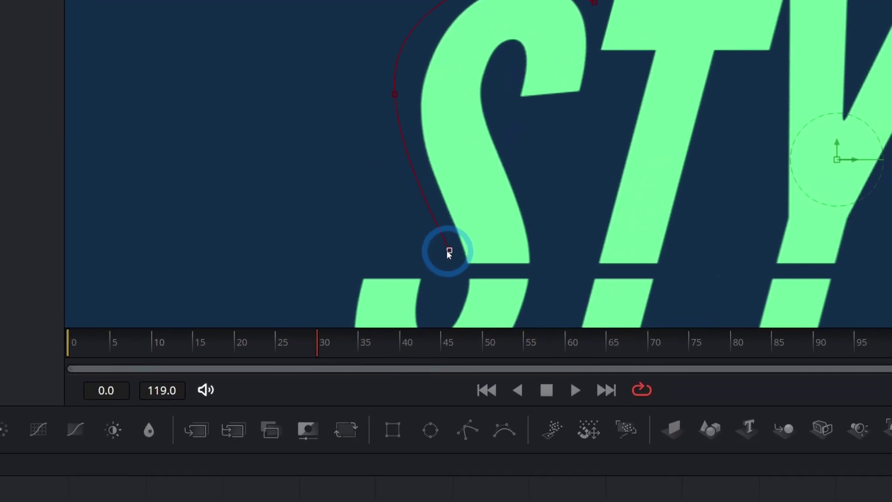
click(396, 122)
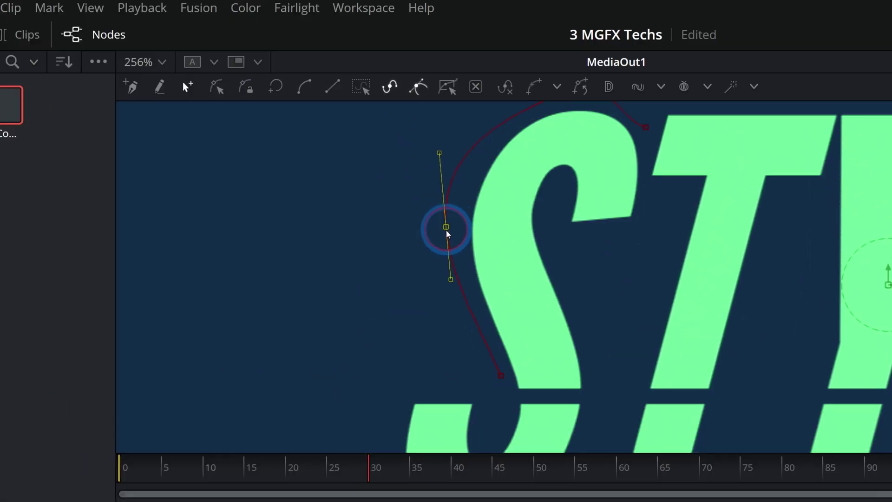
drag(446, 231, 454, 248)
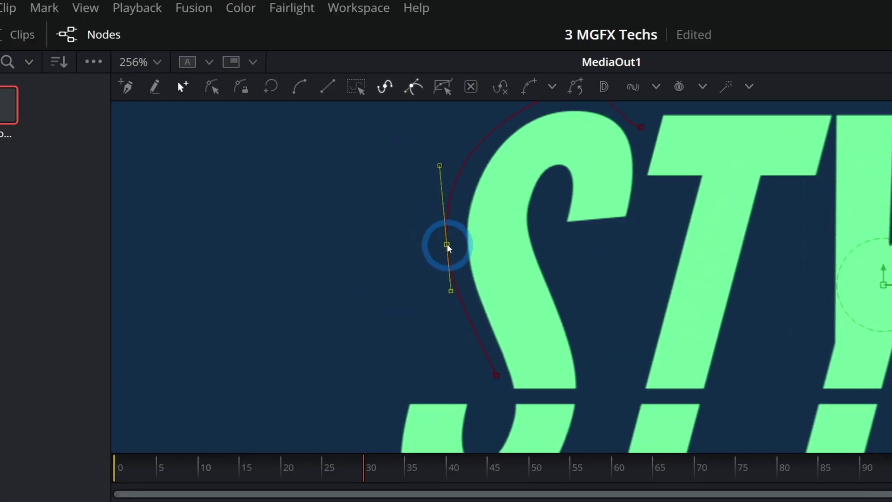
drag(589, 198, 595, 247)
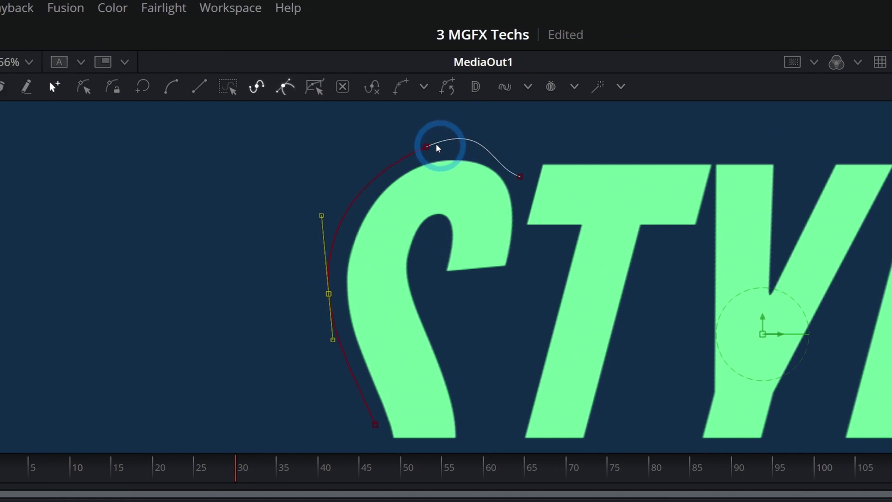
click(435, 146)
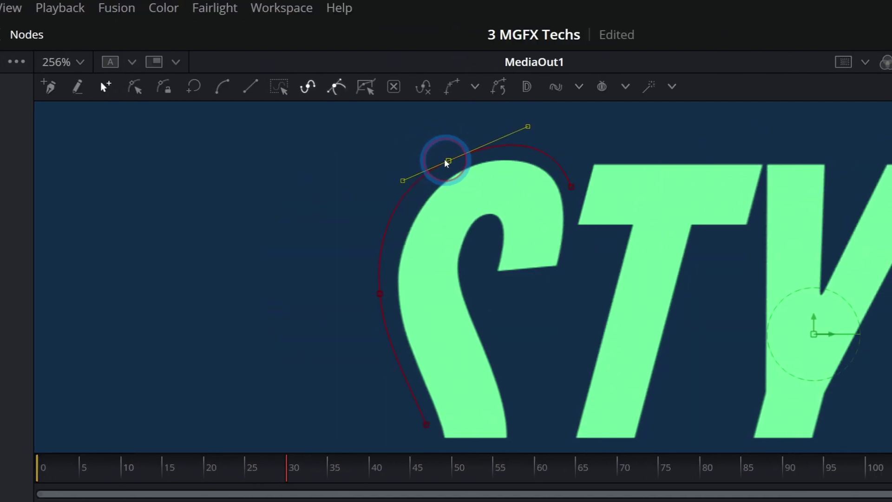
drag(445, 160, 442, 158)
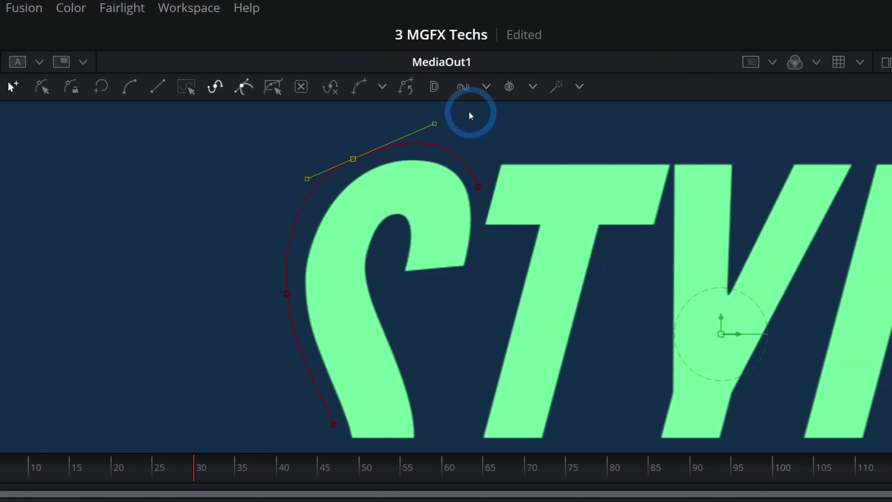
drag(527, 125, 508, 122)
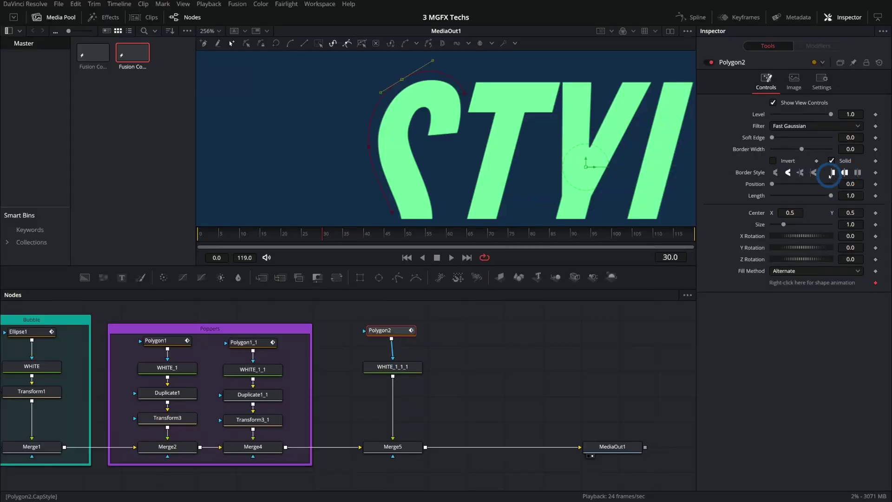
Turn off Solid for Polygon2, increase its border width, and set Length to 0.134 with Position at 0.0.
click(826, 160)
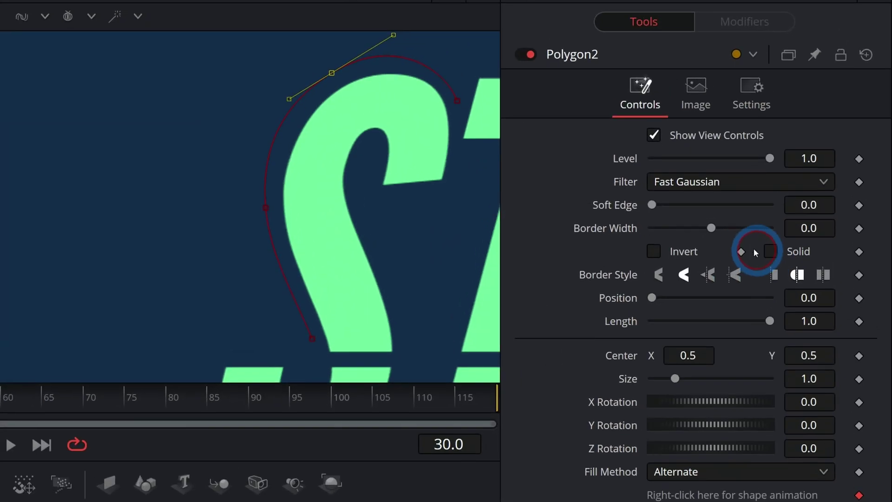
drag(711, 228, 712, 228)
click(818, 230)
drag(819, 251, 825, 251)
drag(770, 341, 668, 342)
drag(653, 254, 630, 259)
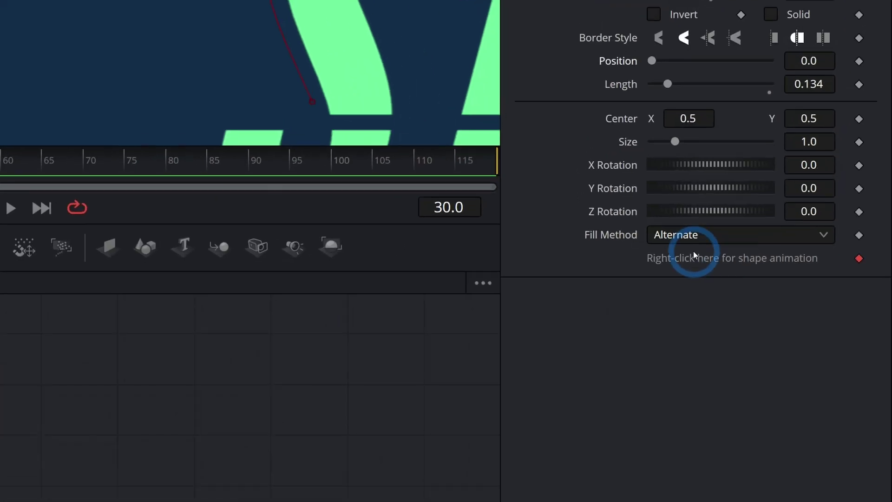
Remove Polygon2's shape animation, and keyframe Position from 0.0 at frame 30 to 1.0 at frame 50 with Level at 0.0 on both frames.
right_click(808, 284)
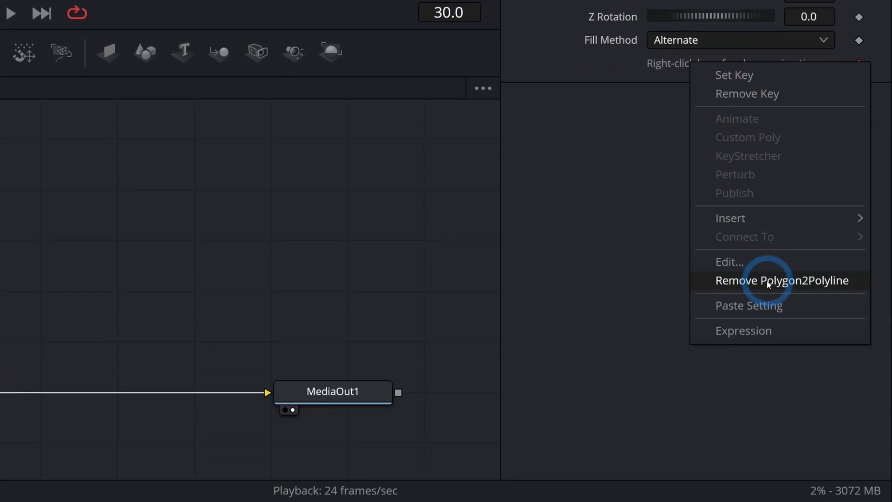
click(769, 281)
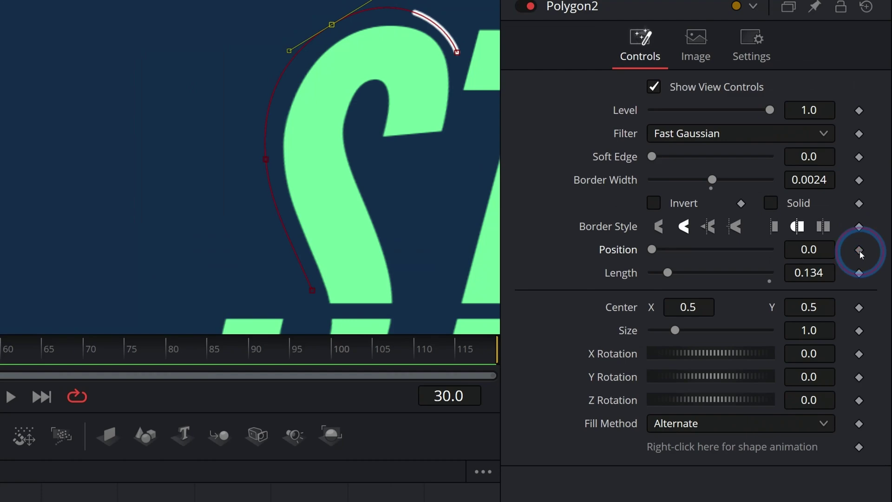
click(860, 250)
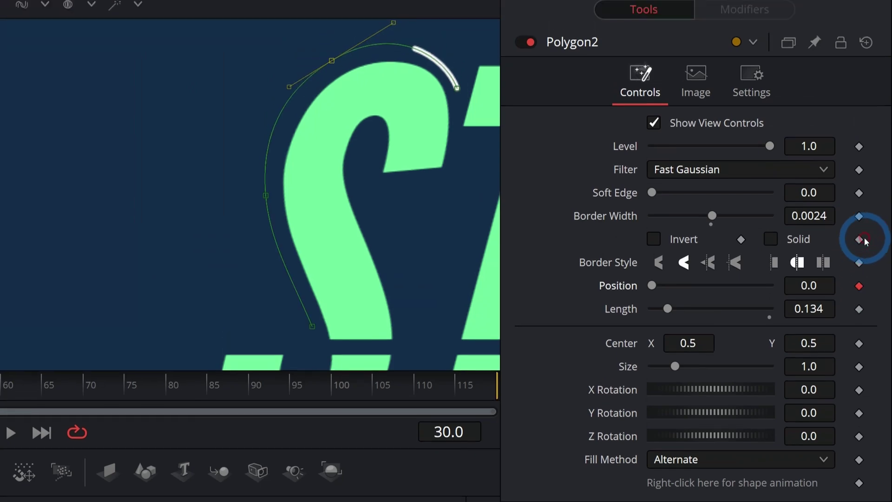
click(859, 110)
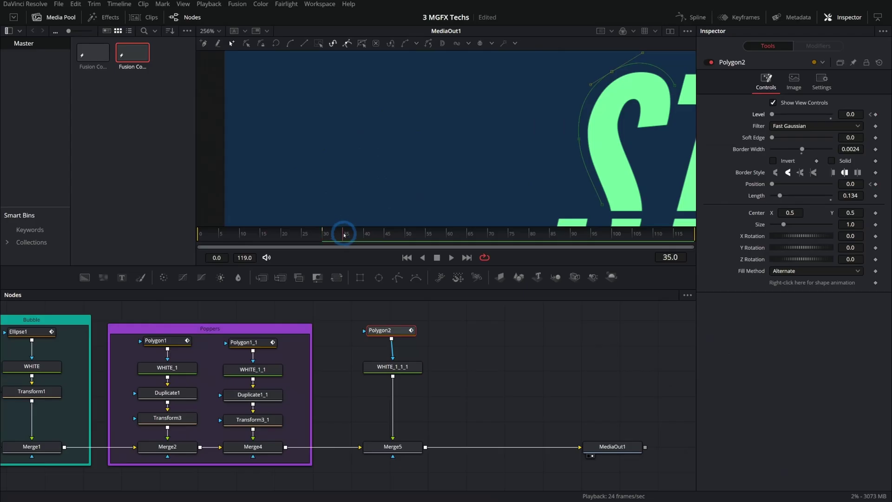
drag(343, 233, 408, 236)
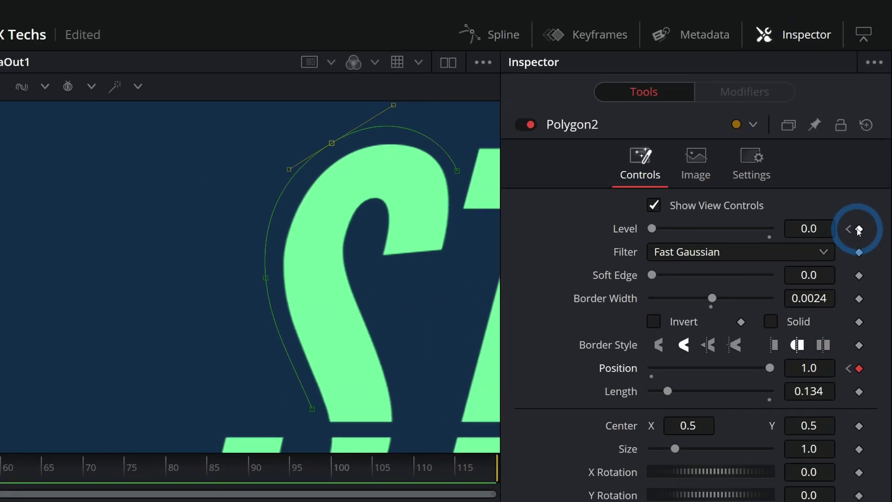
click(876, 114)
Keyframe Polygon2's Level at 1.0 on frame 40, and smooth its Level and Position curves in the Spline editor.
click(375, 236)
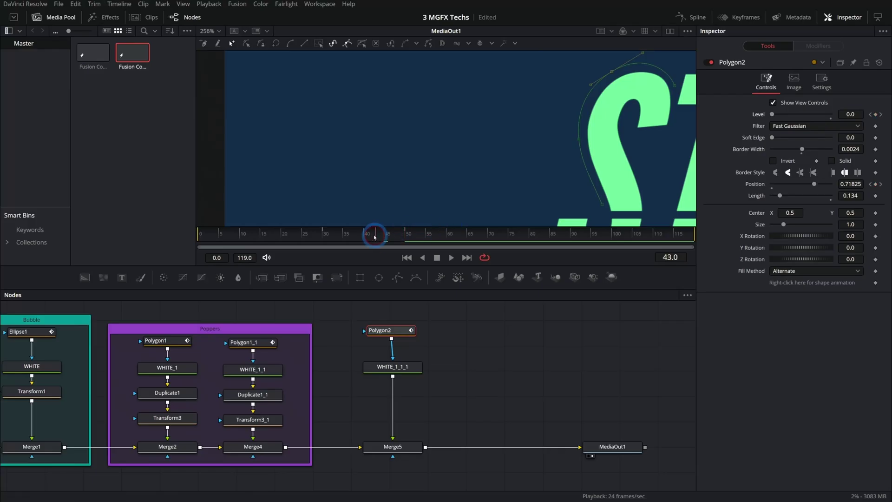
click(773, 114)
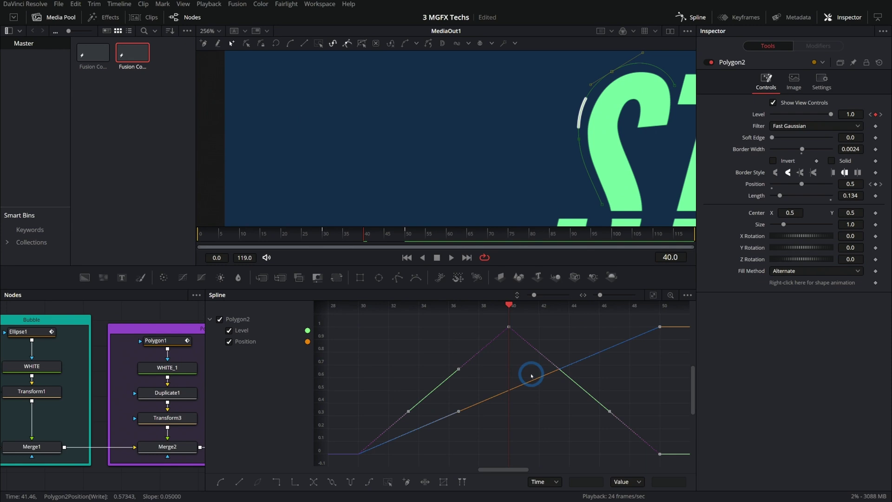
key(shift+s)
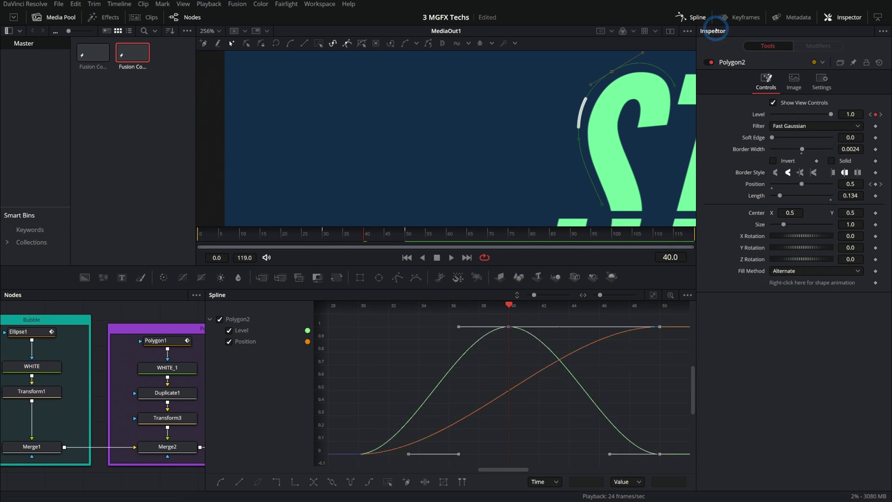
click(692, 17)
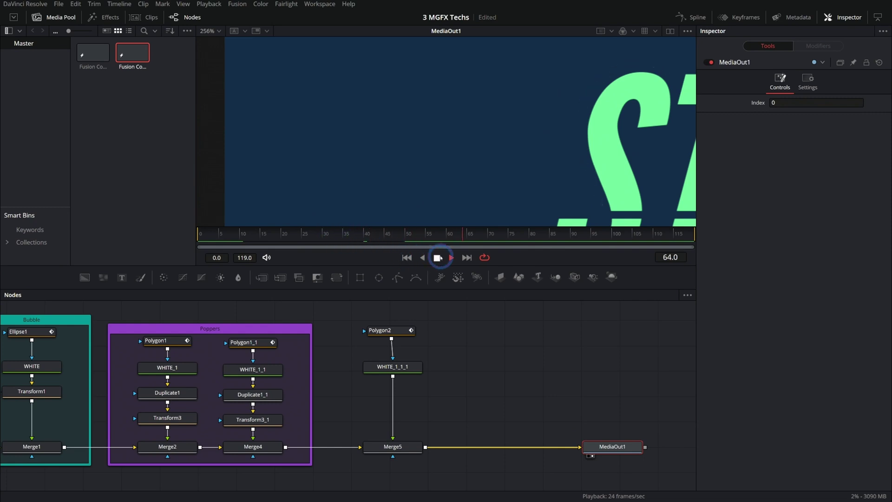
Play back the whole STYLE title in an enlarged viewer, and scrub to frame 44 to check the line tracing the S.
drag(544, 167, 344, 153)
scroll(414, 153, down, 5)
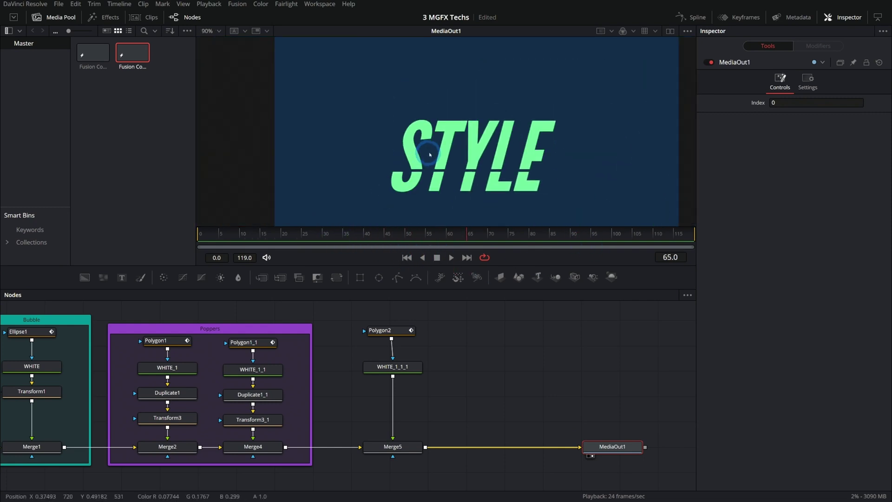
click(70, 25)
scroll(452, 171, up, 4)
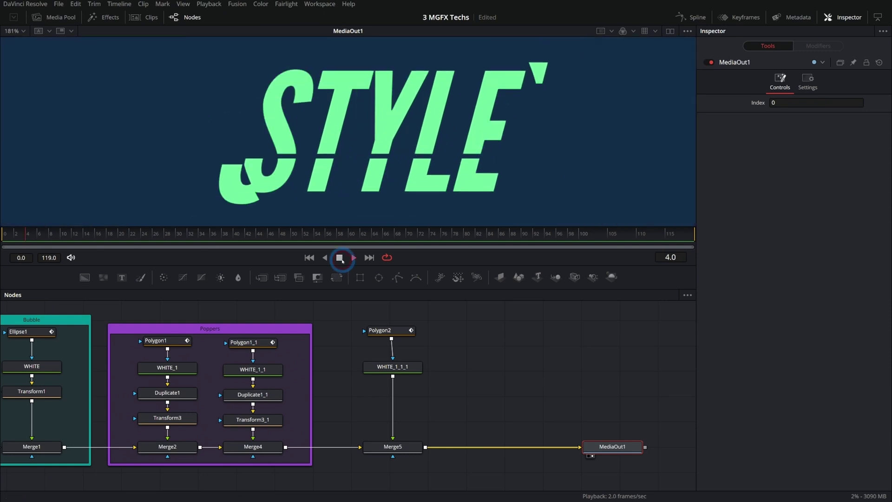
click(341, 259)
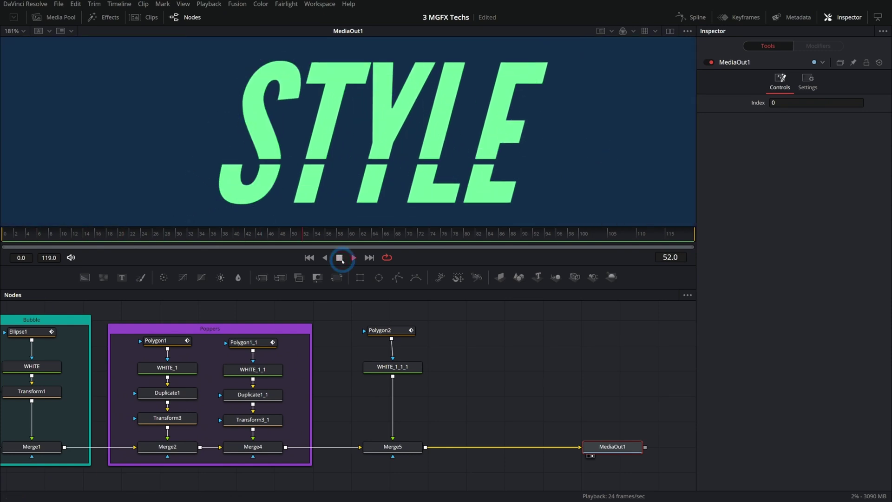
mouse_move(260, 235)
mouse_down()
mouse_move(222, 237)
mouse_move(262, 246)
mouse_up()
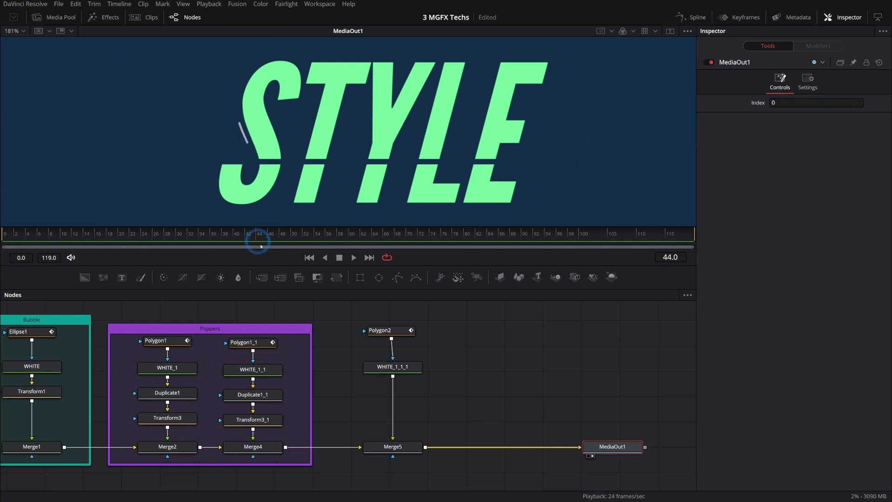
Duplicate Polygon2, and connect the copy into Polygon2 as an additional mask.
click(386, 330)
scroll(431, 386, up, 3)
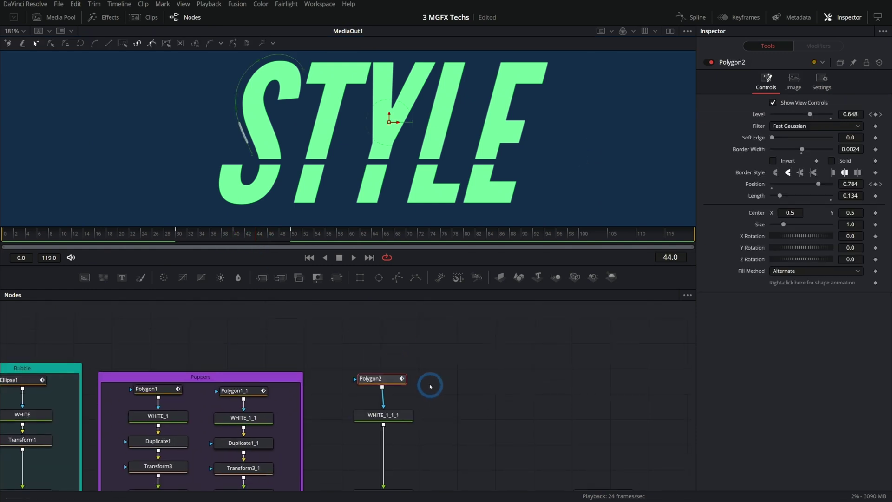
click(375, 344)
key(ctrl+v)
drag(402, 342, 382, 378)
Replace Polygon2_1's path with an open straight-edged line around the lower right of the E and beneath the E and L.
scroll(306, 116, down, 2)
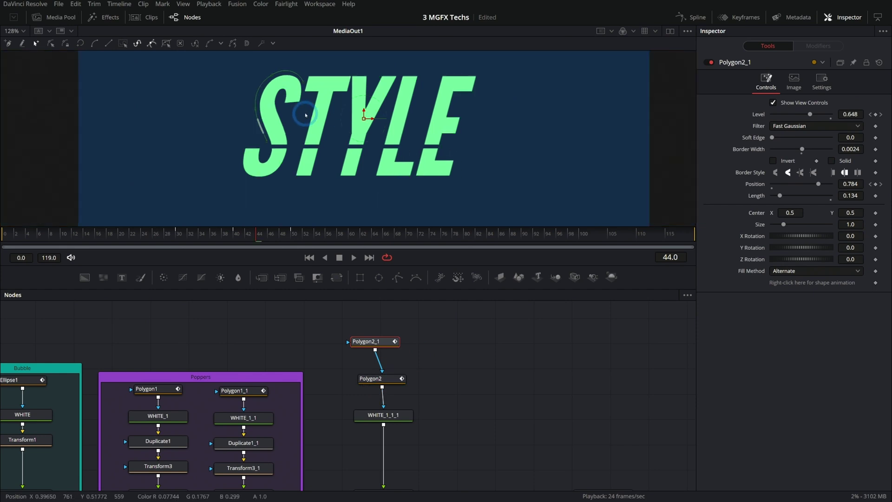
drag(324, 60, 227, 155)
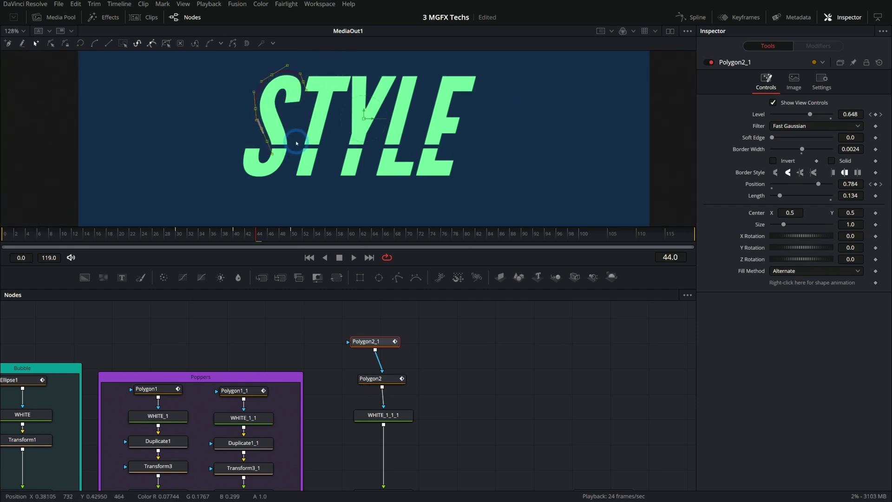
key(Delete)
scroll(453, 162, up, 2)
drag(446, 148, 469, 147)
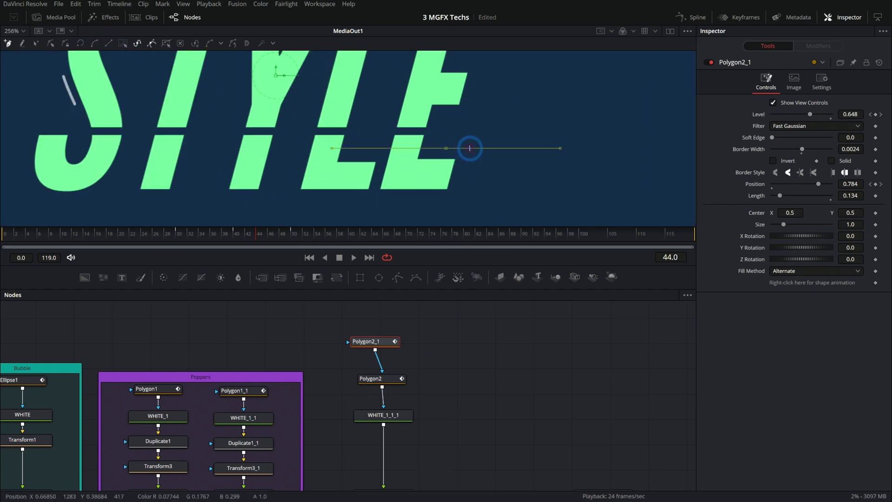
click(302, 200)
drag(370, 343, 376, 343)
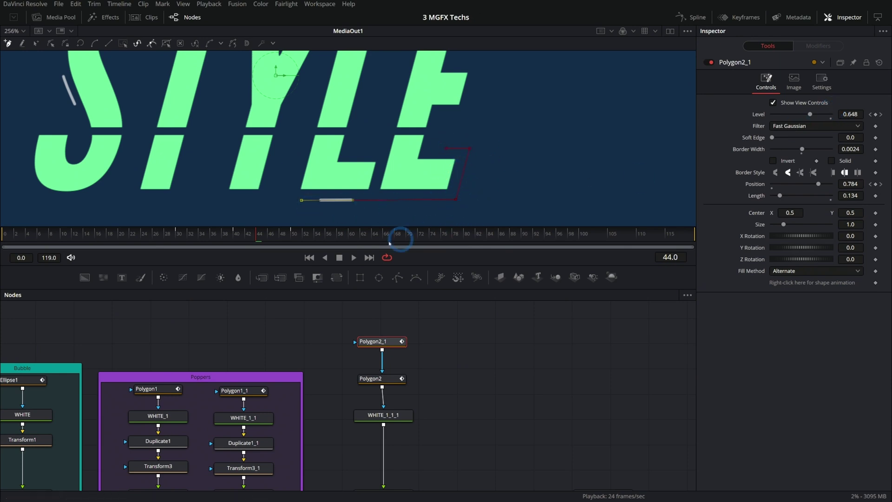
Play back the animation from frame 30, and scrub to frame 42 to check both traced lines.
drag(242, 234, 176, 235)
click(442, 379)
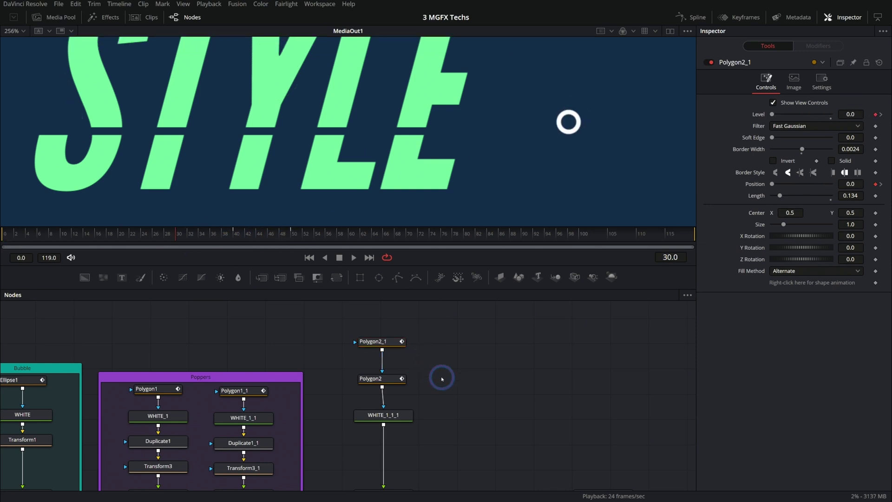
key(space)
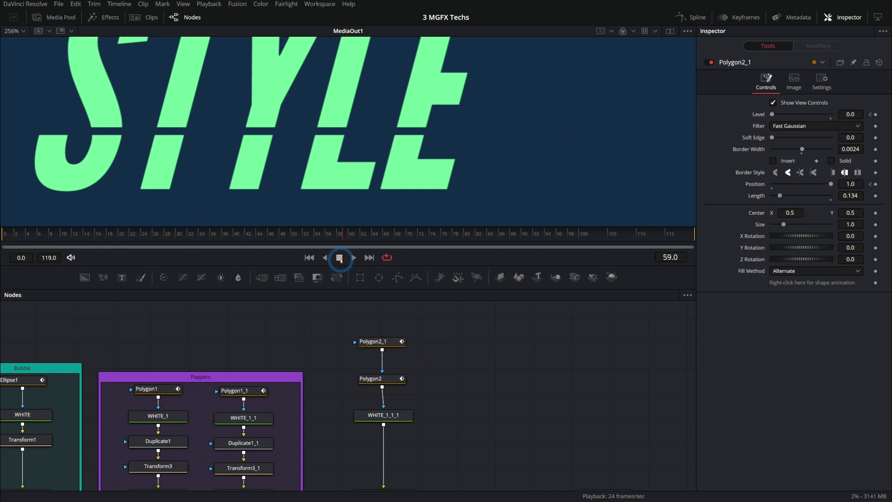
key(minus)
click(294, 238)
drag(348, 239, 245, 238)
Duplicate Polygon2_1, and connect the copy into Polygon2_1 as a third mask.
click(394, 342)
key(ctrl+v)
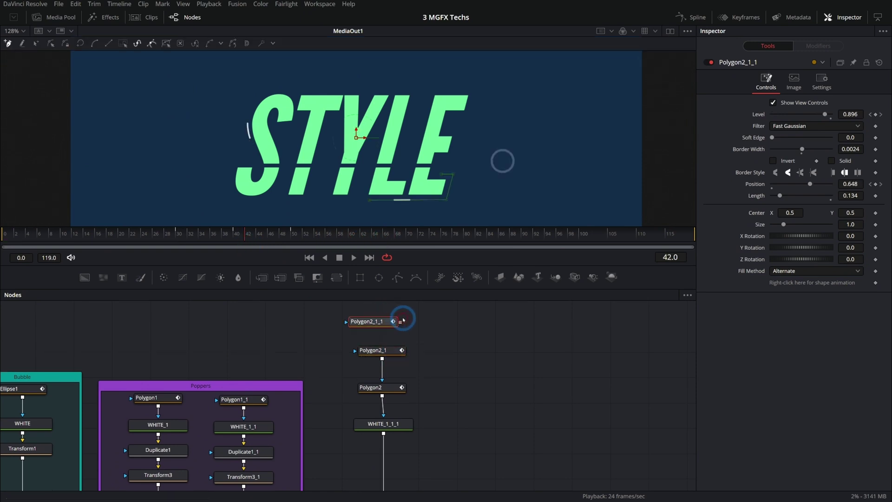
click(403, 324)
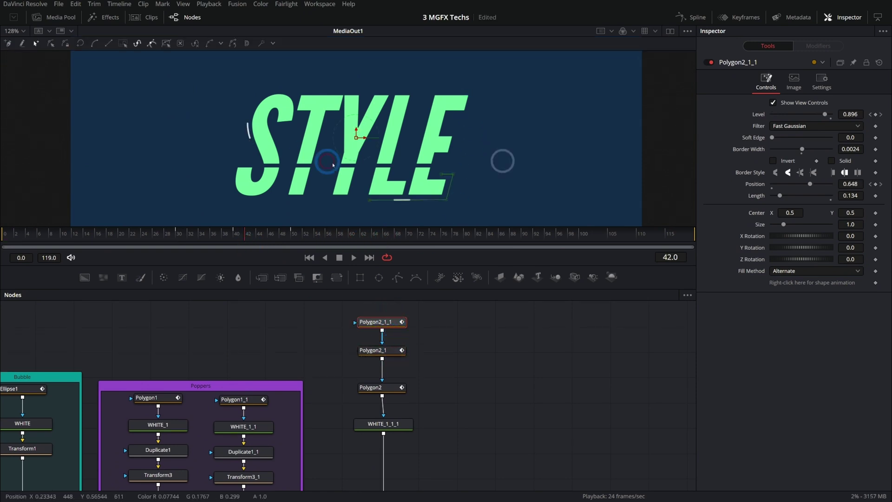
Replace Polygon2_1_1's path with an open line over the tops of T, Y and L and down between L and E.
drag(347, 155, 475, 219)
key(Delete)
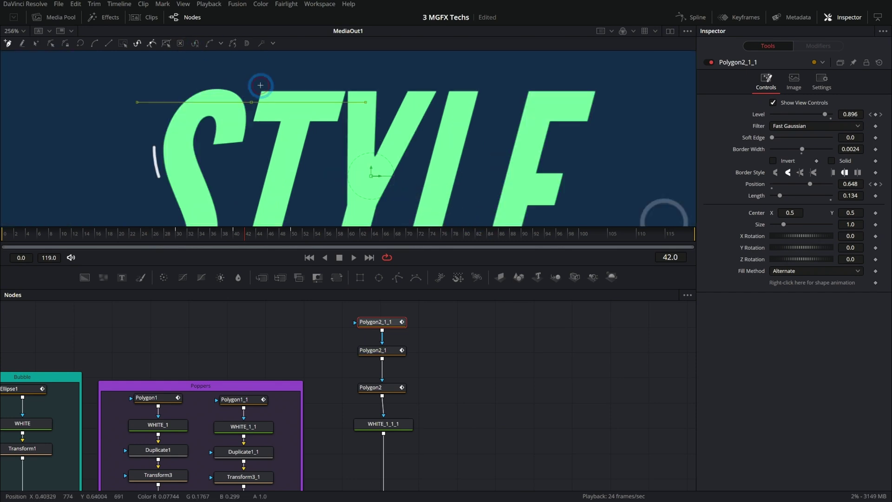
scroll(484, 81, down, 2)
Play back and scrub through the animation up to frame 48 to check the timing of the three traced lines.
key(space)
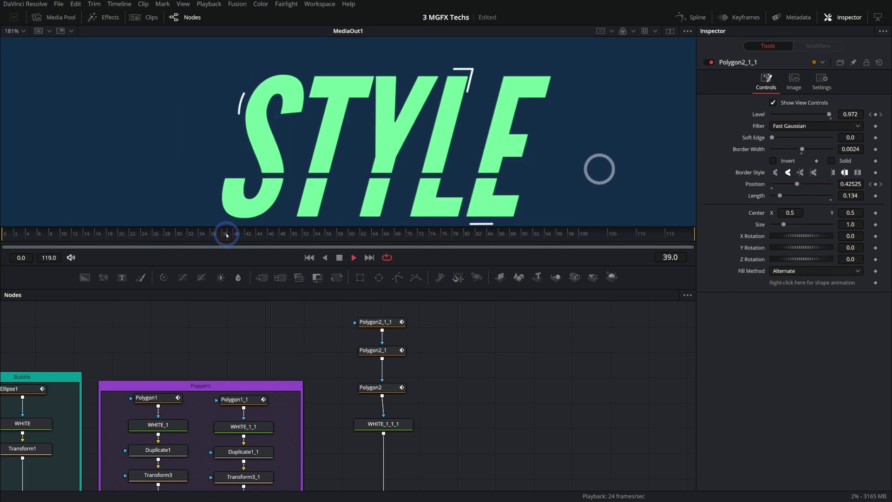
click(199, 233)
click(199, 233)
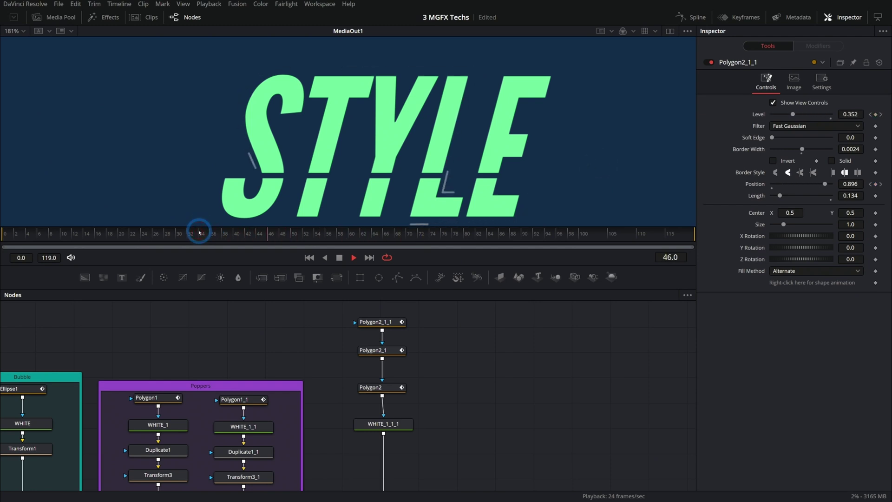
drag(200, 232, 281, 227)
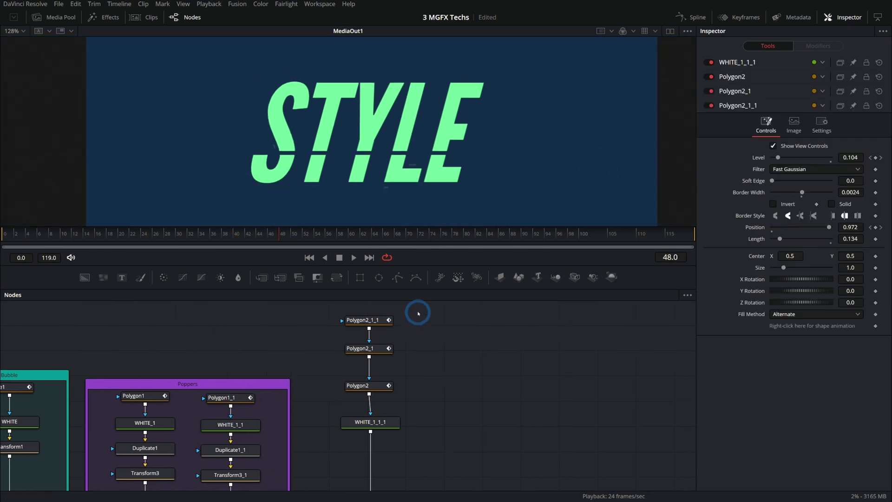
Open the three polygons' keyframes, and shift all of Polygon2_1_1's Level and Position keyframes about 3 frames later.
drag(417, 309, 345, 395)
click(763, 13)
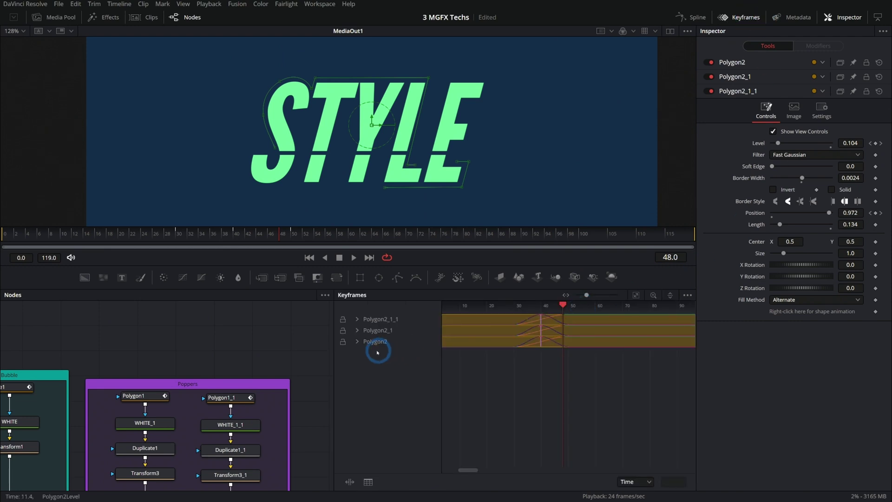
click(357, 342)
click(358, 331)
click(358, 319)
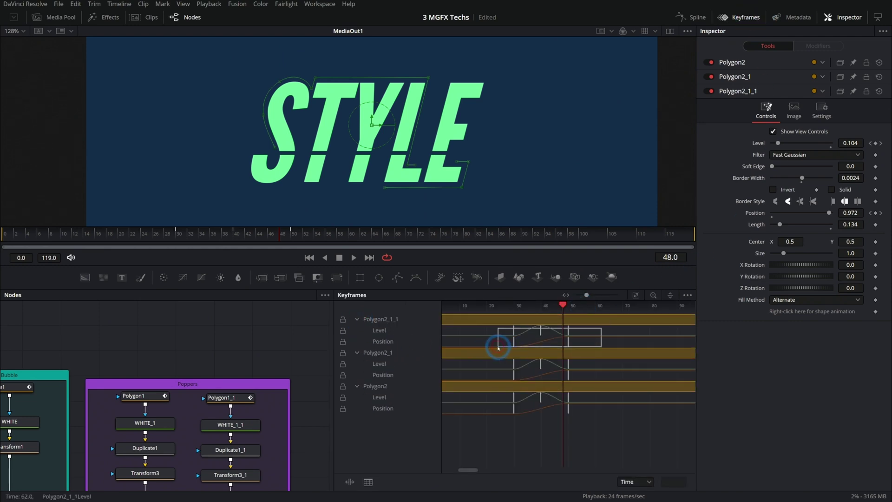
drag(499, 347, 524, 346)
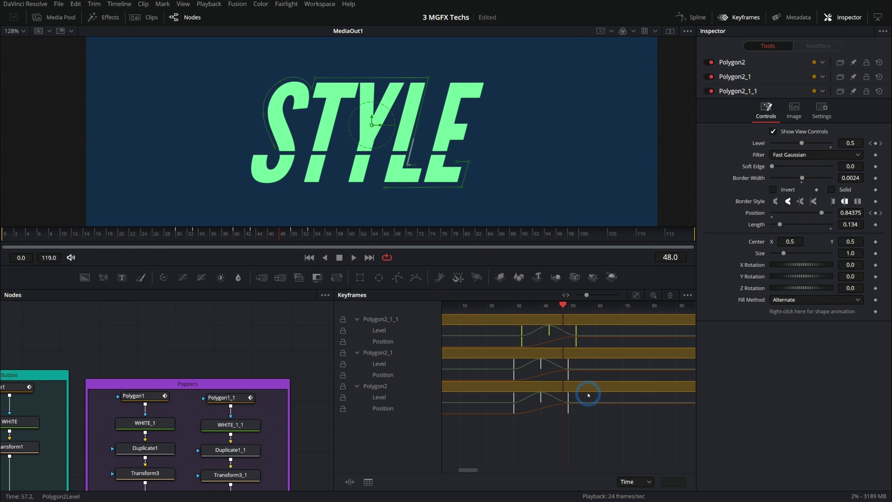
click(344, 261)
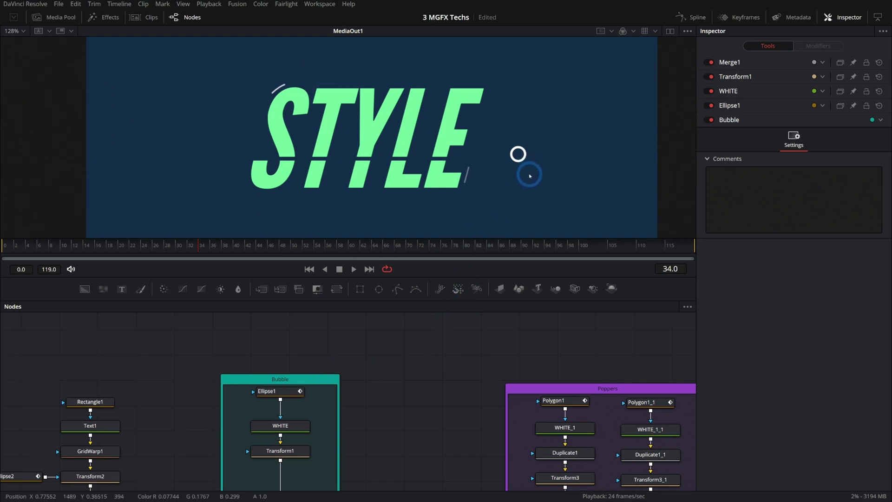
Delete the Bubble underlay and the Transform1 node between WHITE and Merge1.
drag(373, 439, 338, 416)
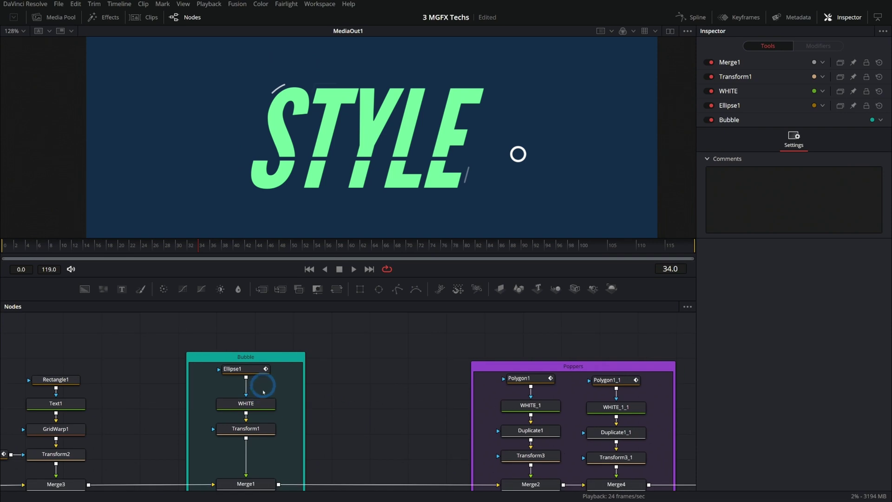
key(Delete)
click(259, 408)
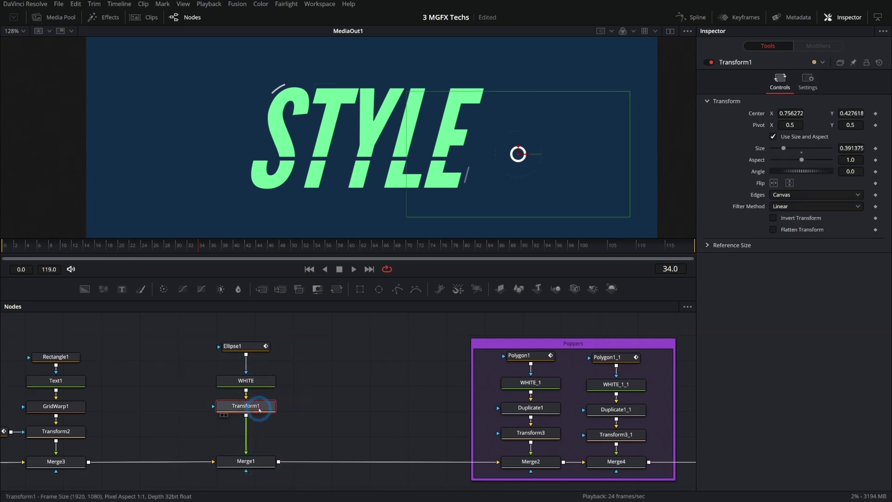
key(Delete)
Disconnect WHITE from Merge1, and move Ellipse1 and WHITE aside to make room for new nodes.
mouse_move(321, 316)
mouse_down()
mouse_move(209, 408)
mouse_move(223, 410)
mouse_up()
click(247, 437)
drag(295, 345, 224, 403)
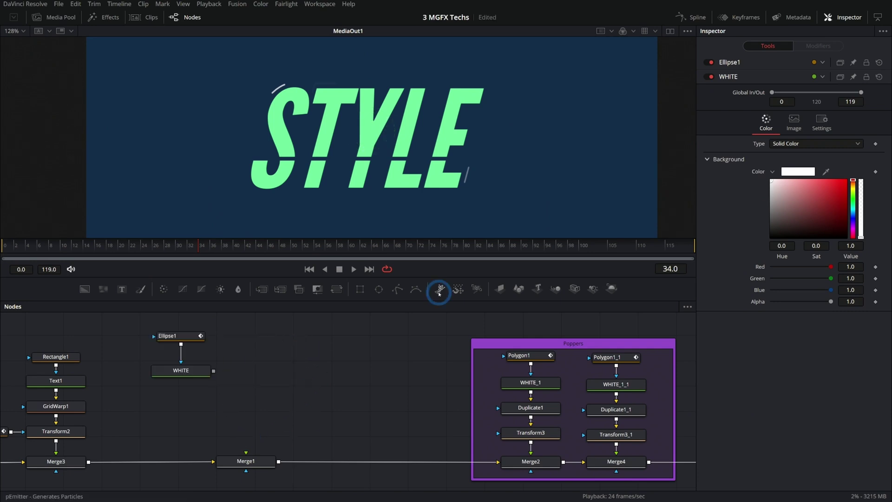
Add a pEmitter feeding a pRender node, and connect the pRender output to Merge1's foreground.
click(439, 289)
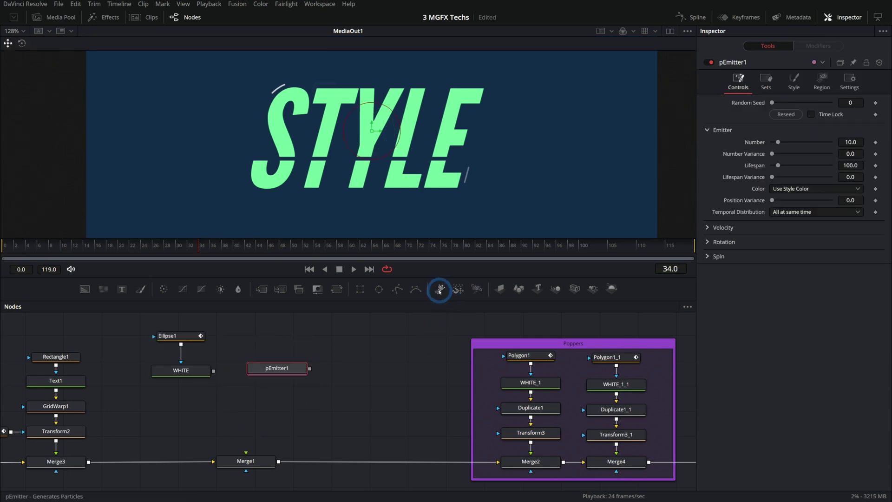
click(477, 288)
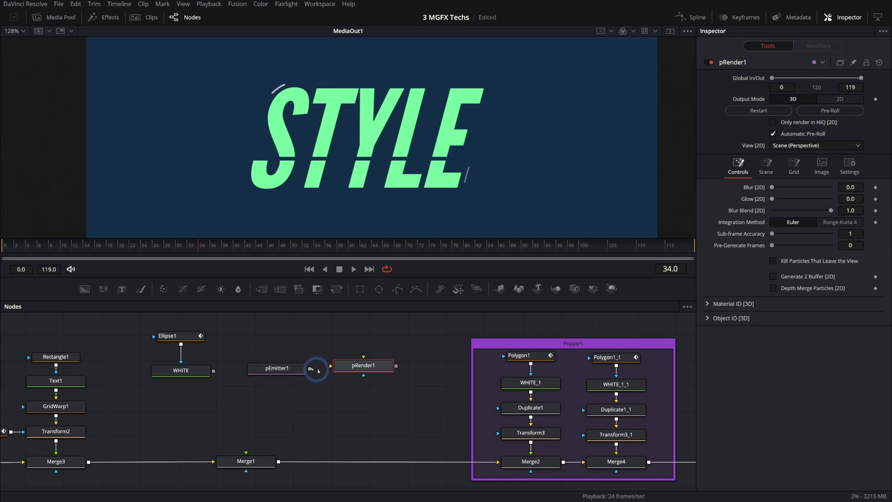
drag(396, 366, 364, 455)
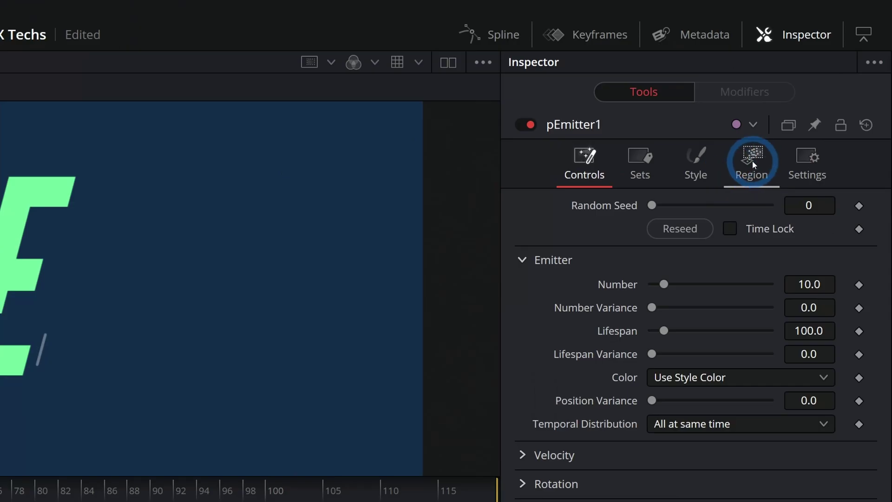
Set pEmitter1's region to All and its style to Bitmap, animated by Particle Age.
click(753, 163)
click(757, 225)
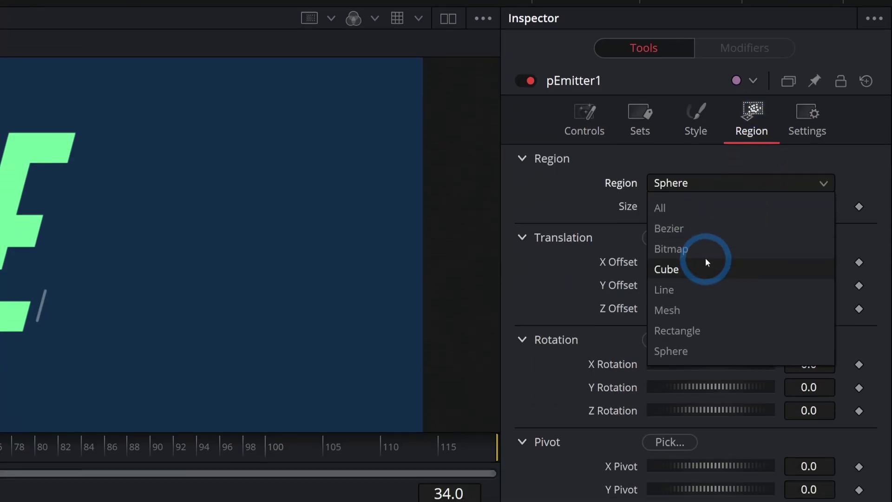
click(696, 158)
click(696, 74)
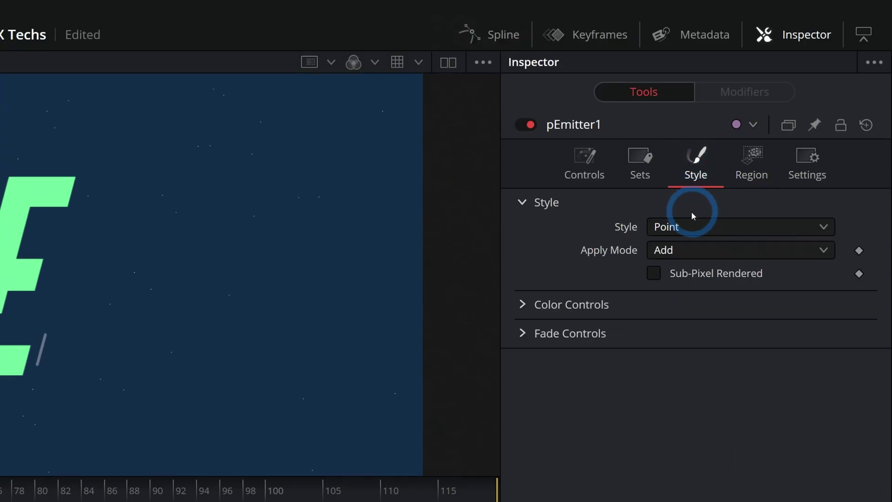
click(690, 134)
click(692, 269)
click(692, 247)
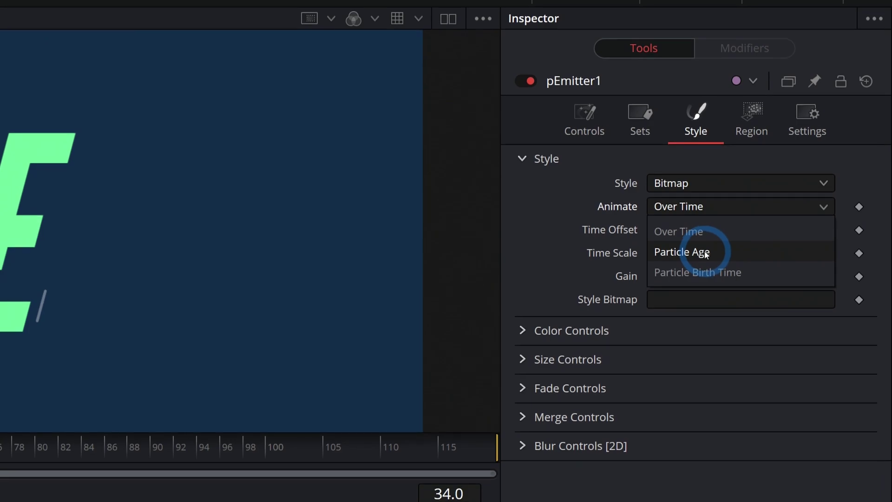
click(702, 279)
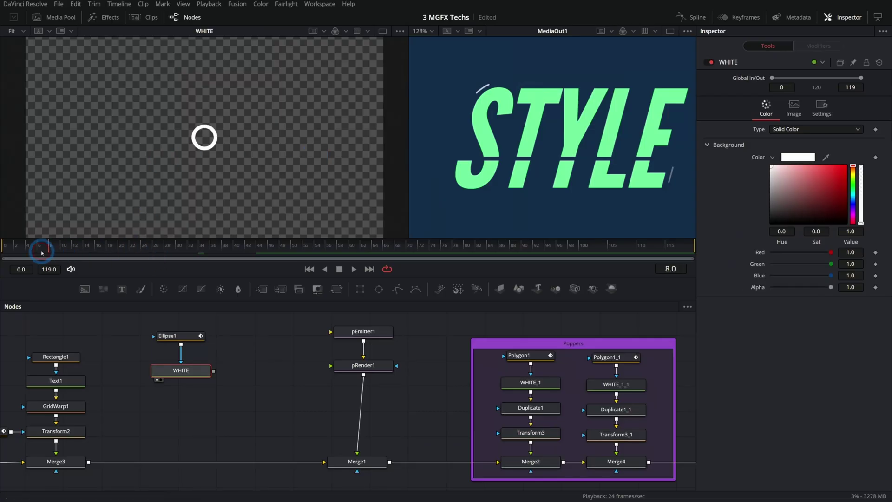
Preview WHITE's ring animation, and shift all of Ellipse1's Level, Width and Height keyframes about 20 frames earlier, starting at frame 0.
drag(42, 254, 89, 254)
click(185, 333)
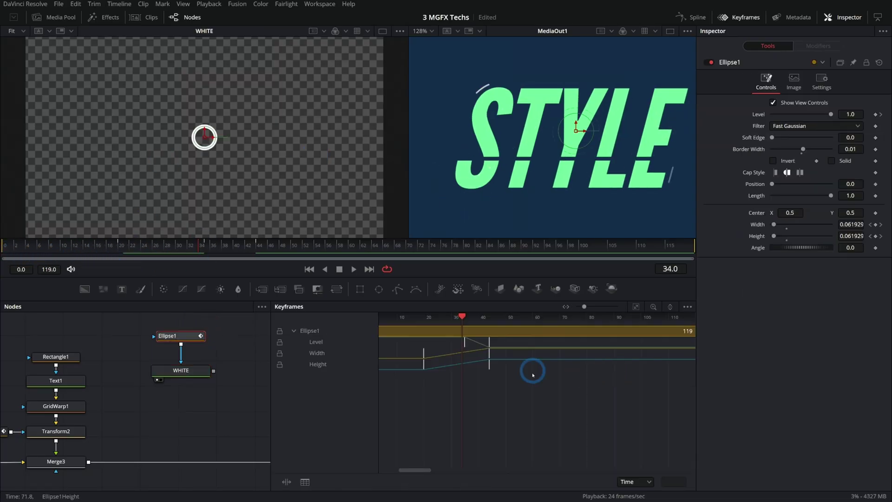
drag(482, 396, 627, 396)
drag(564, 344, 517, 357)
key(F7)
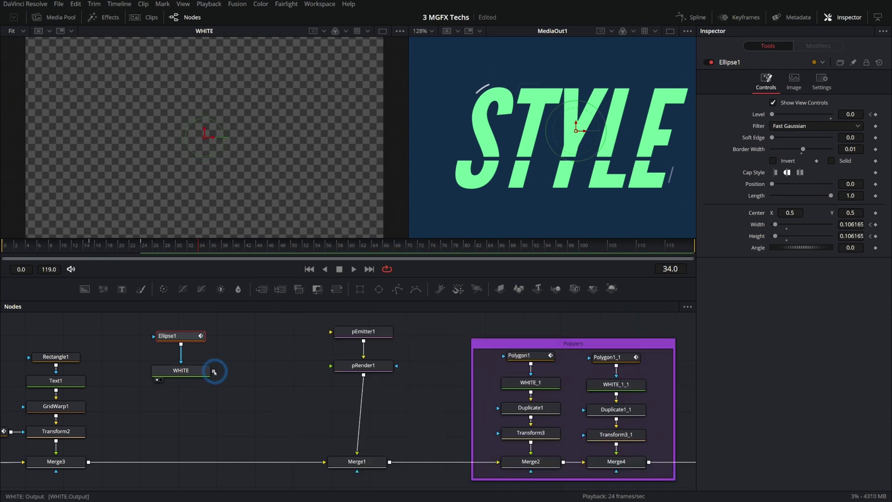
Connect WHITE to pEmitter1 as its particle bitmap, reduce the emitter's Number to 1.0, and play back the rings.
drag(213, 370, 331, 332)
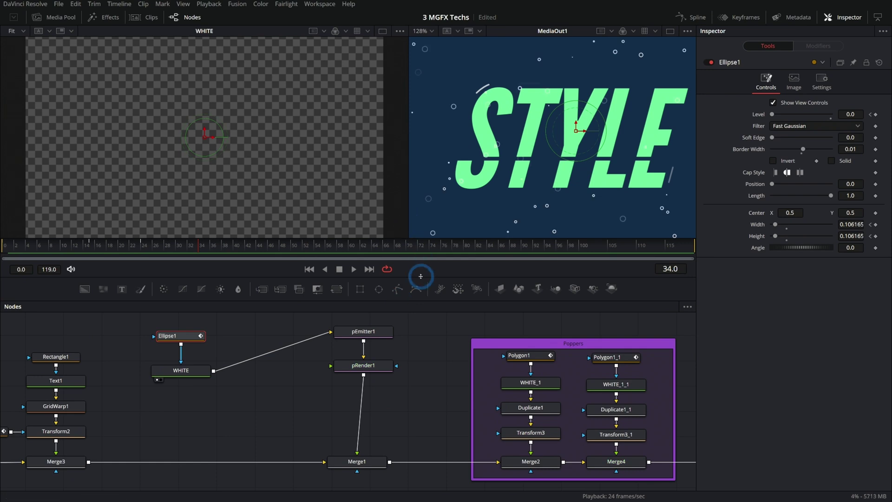
drag(421, 276, 409, 326)
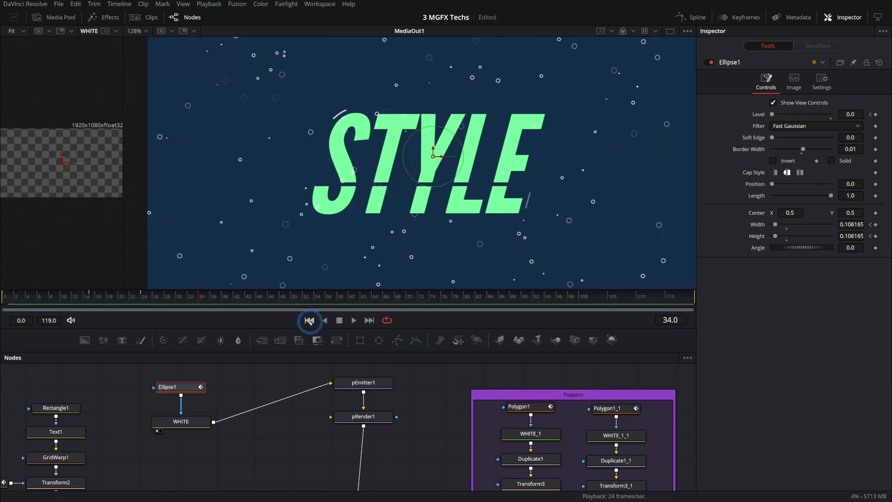
click(363, 383)
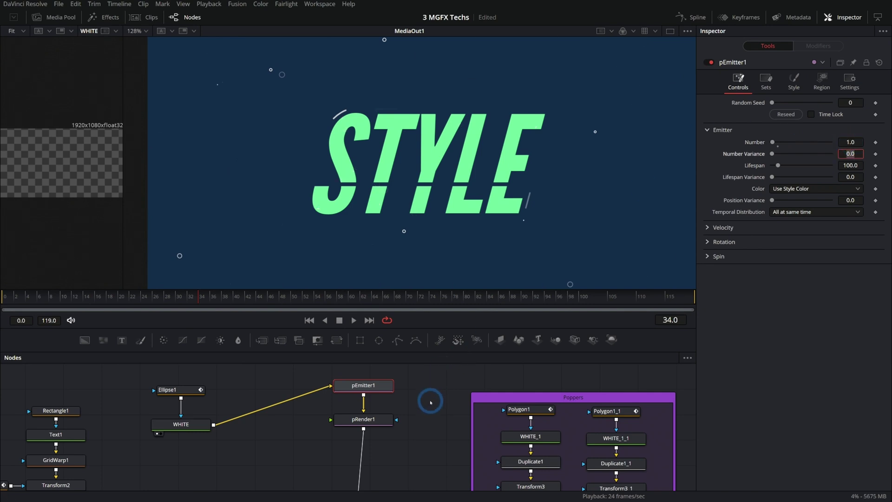
click(354, 320)
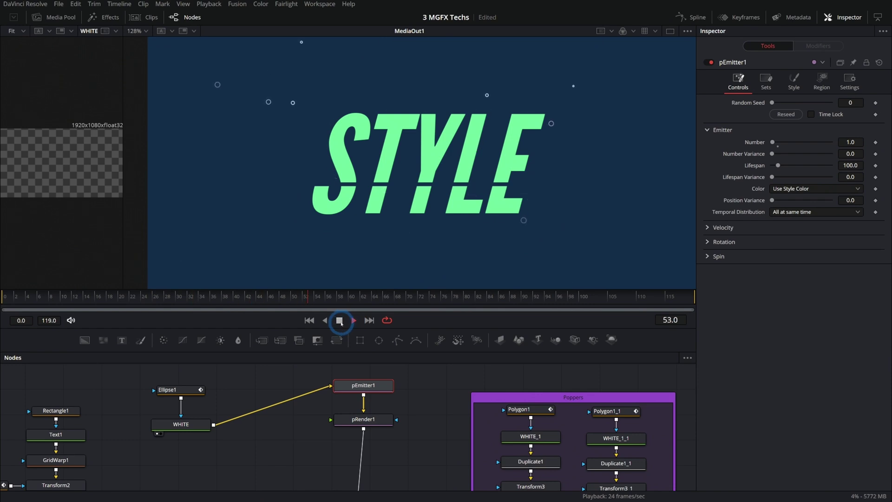
Set the ring particles' Size to 0.3386 and Size Variance to 0.2992, and check them by playing and scrubbing to frame 24.
click(791, 125)
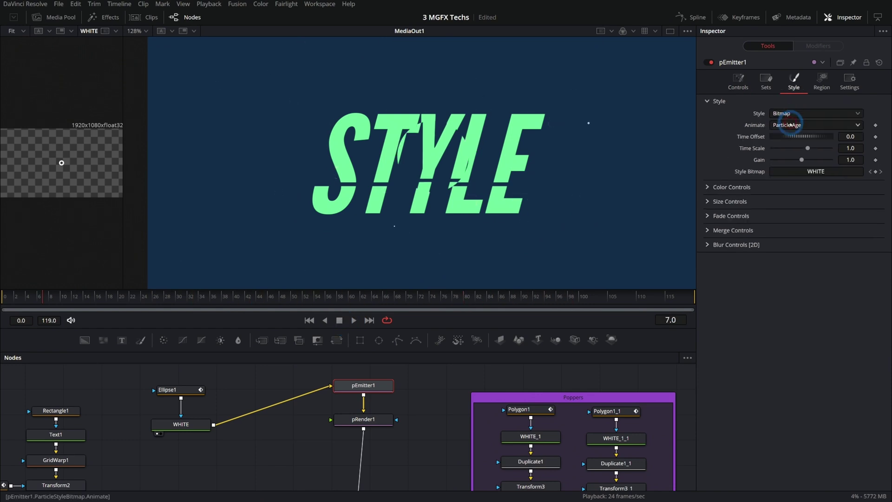
click(779, 201)
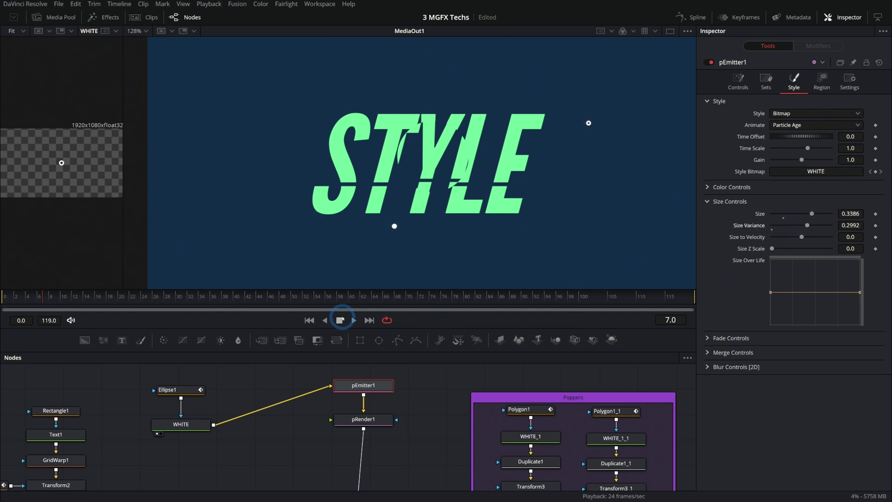
key(space)
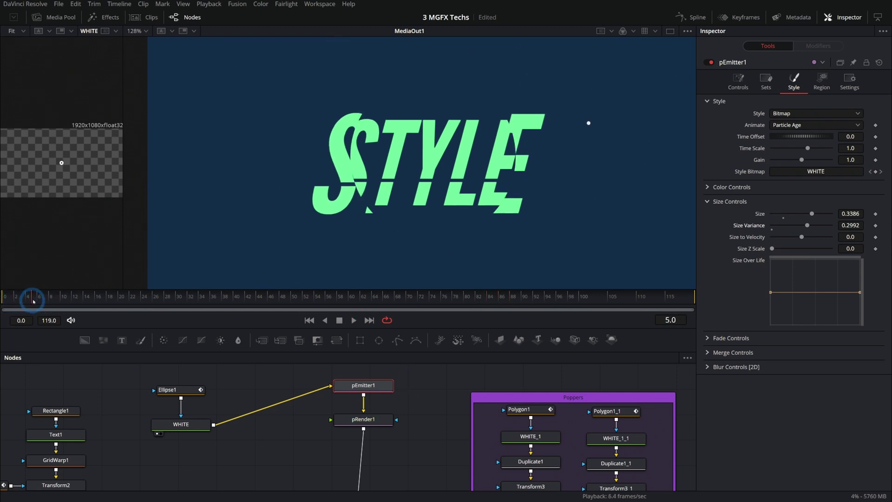
click(48, 301)
drag(48, 301, 143, 300)
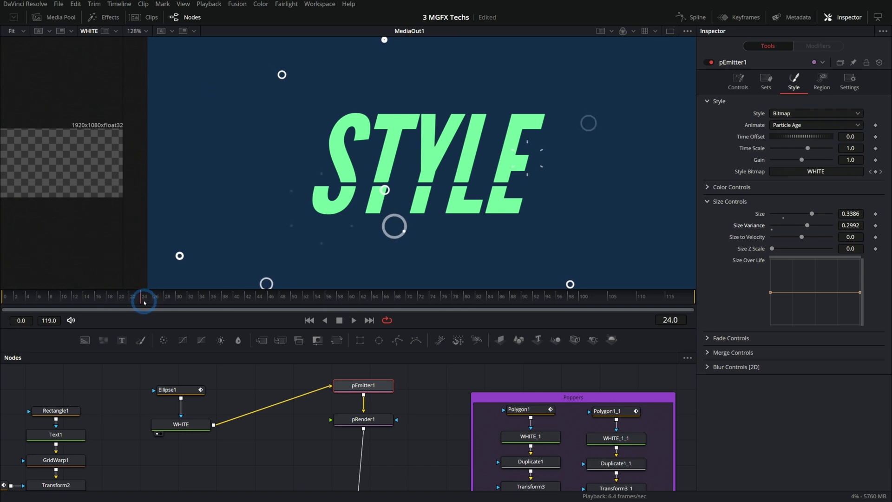
Set pEmitter1's Lifespan to 24 frames, and play the animation from the start.
click(741, 80)
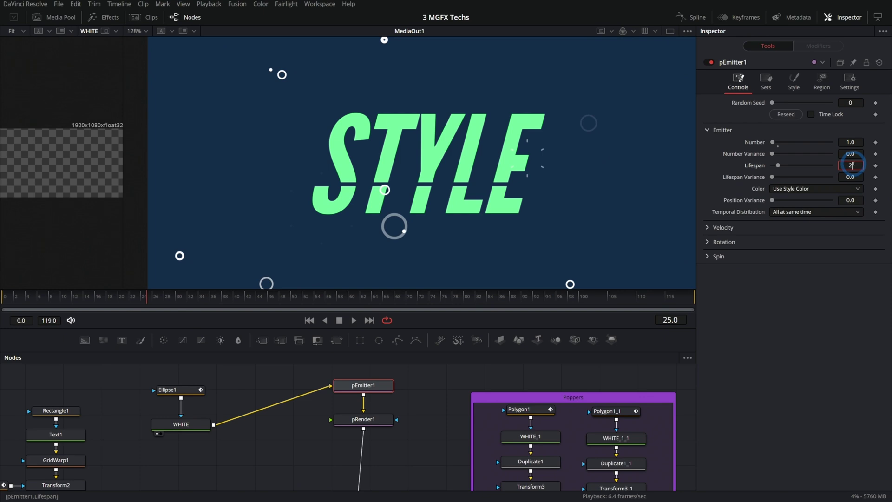
click(310, 320)
click(354, 320)
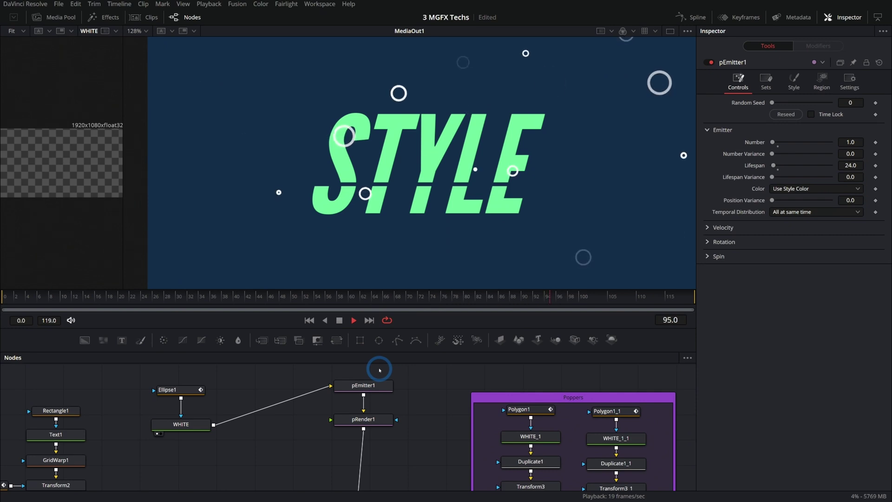
Align pEmitter1 and pRender1 above Merge1, and review the emitter's Region and Style settings.
drag(444, 351, 458, 254)
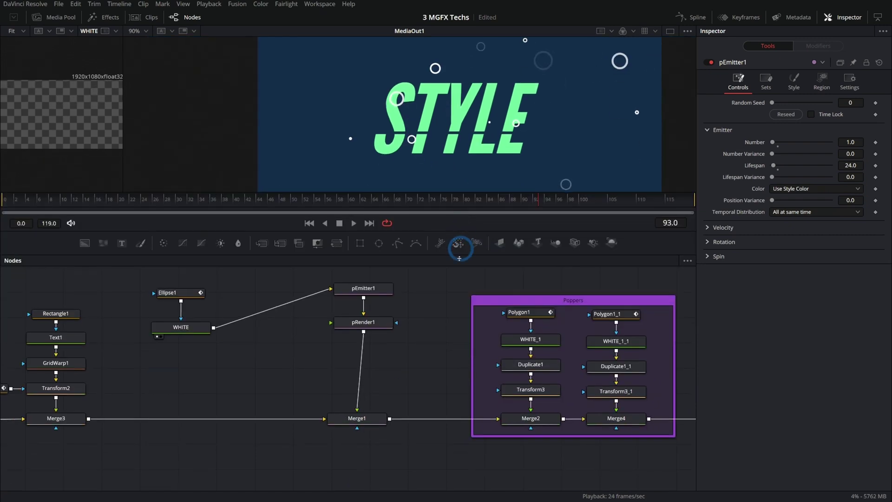
drag(378, 321, 361, 369)
click(822, 82)
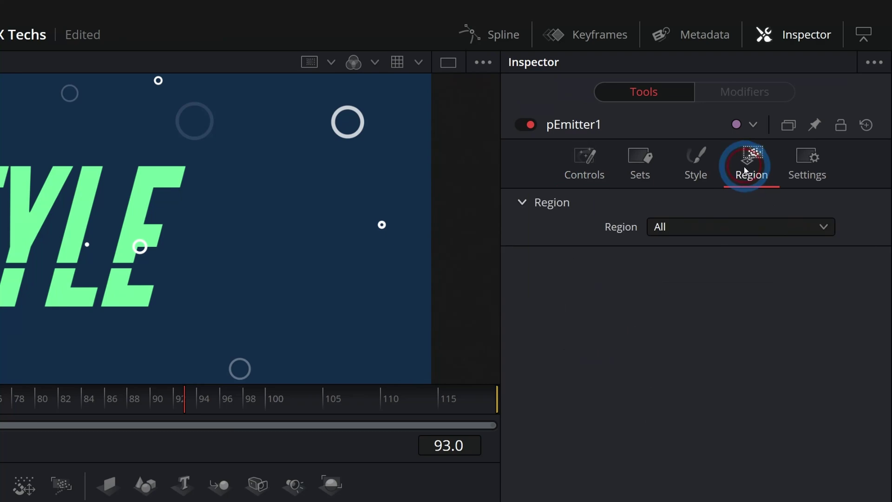
click(696, 158)
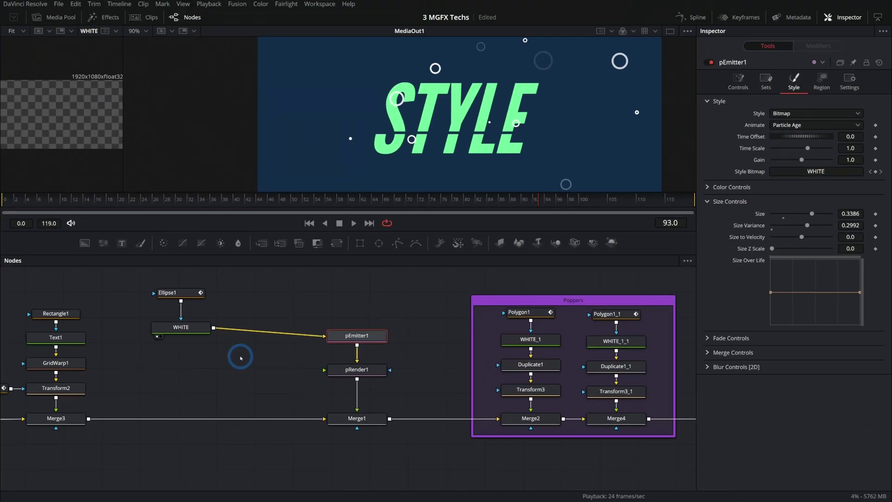
Disconnect WHITE from pEmitter1, and feed the emitter with a copy of the Polygon1, WHITE_1 and Duplicate1 branch instead.
drag(308, 353, 327, 365)
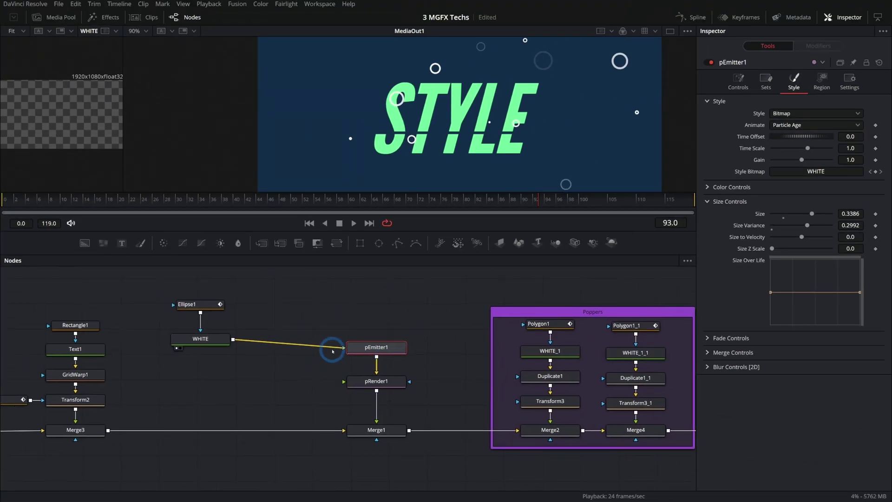
click(333, 347)
drag(515, 319, 568, 414)
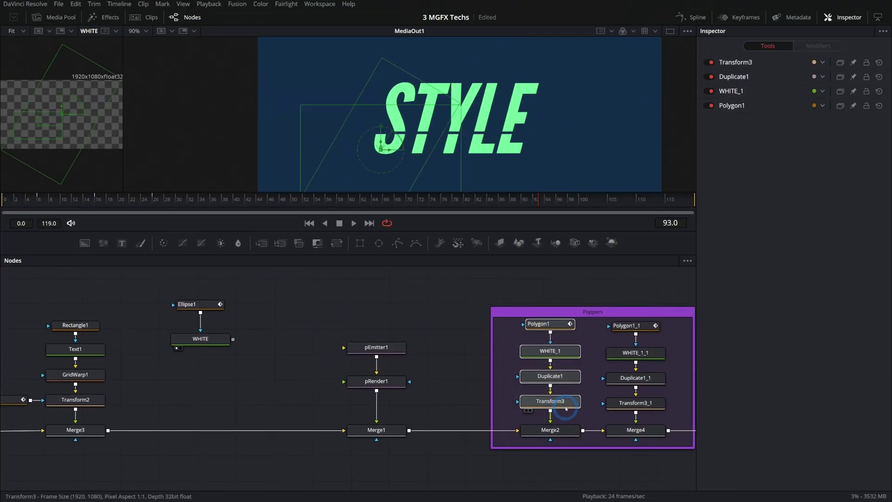
key(ctrl+c)
click(285, 295)
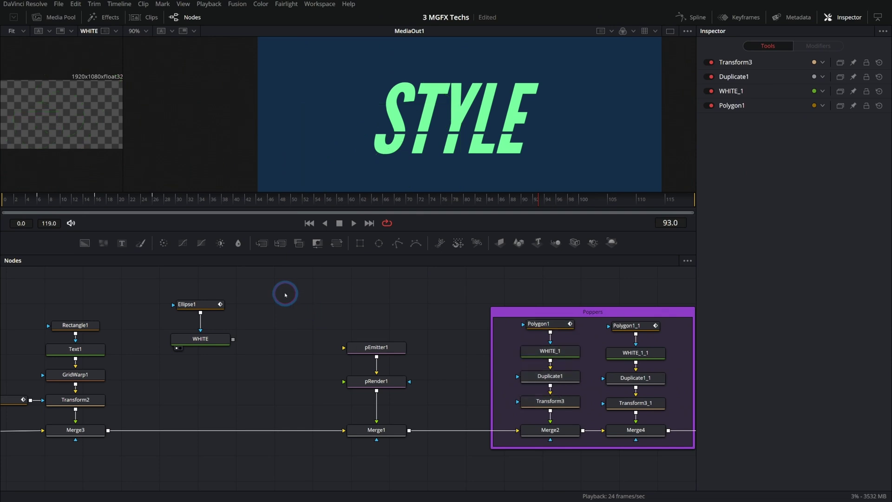
key(ctrl+v)
key(Delete)
drag(317, 345, 371, 354)
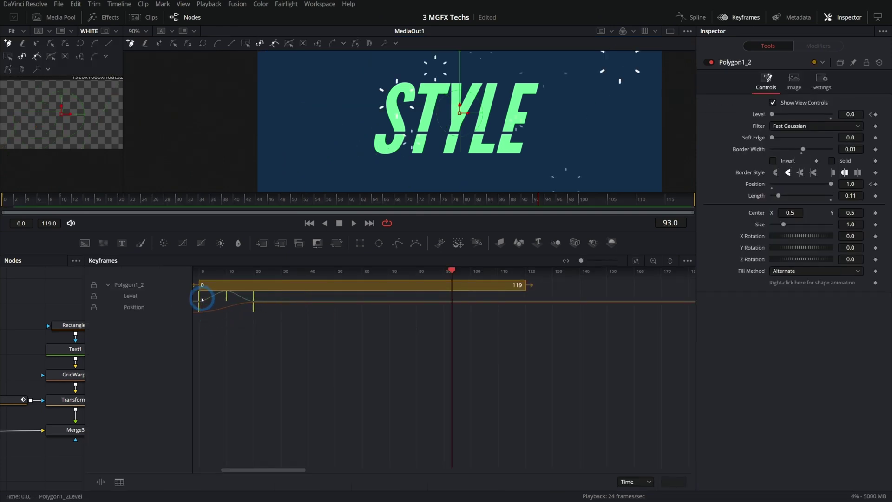
Make Polygon1_2's Level and Position keyframes start at frame 0, and play back the burst particles.
click(742, 17)
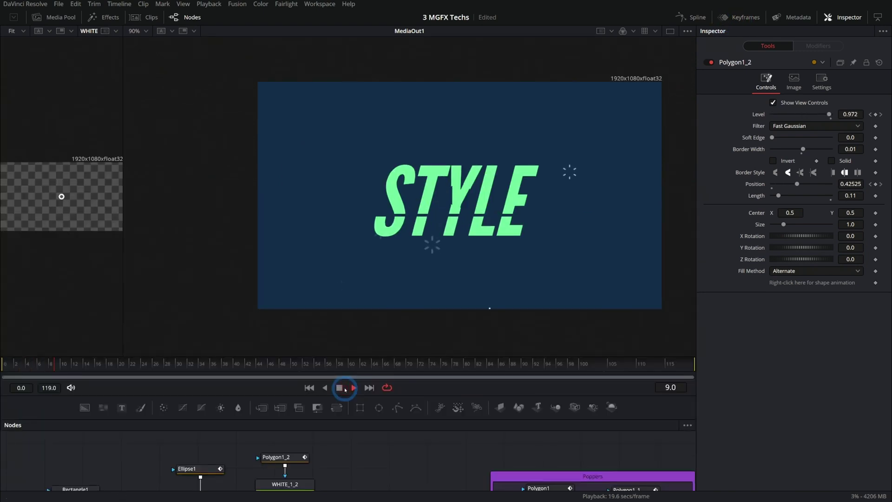
scroll(463, 288, up, 3)
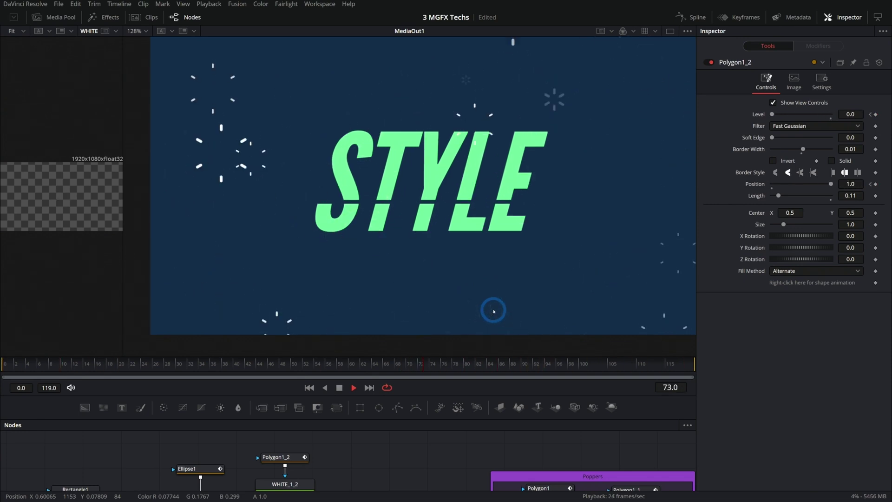
Duplicate pEmitter1 and pRender1, and merge the copied pRender into the main flow between Merge3 and Merge1.
click(472, 399)
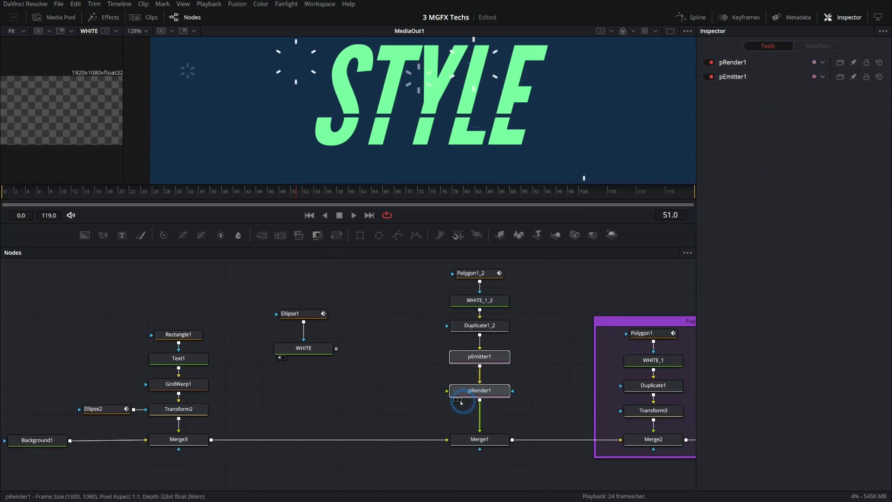
click(364, 384)
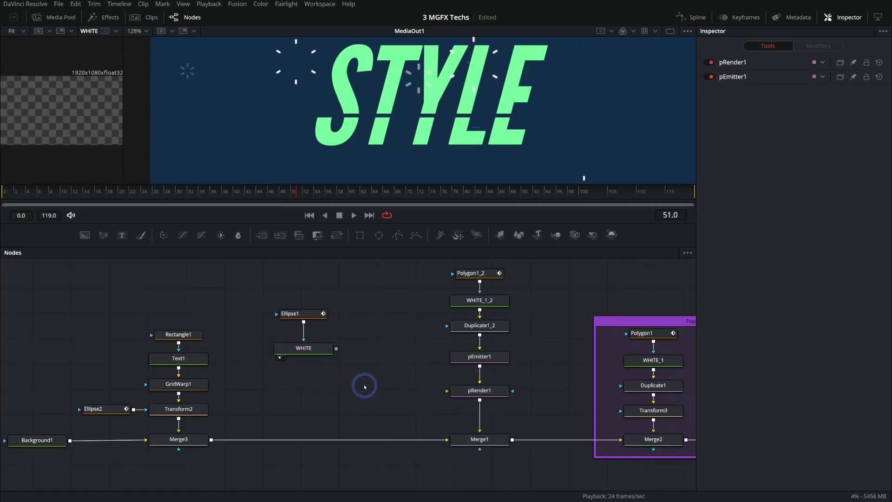
key(ctrl+v)
drag(396, 420, 211, 439)
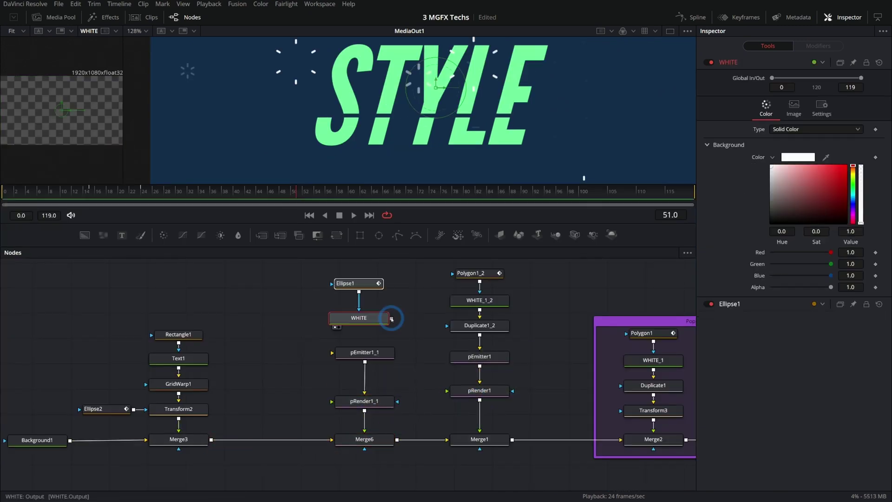
Connect WHITE to pEmitter1_1, and line up Ellipse1 and WHITE above the emitter.
drag(392, 319, 377, 351)
click(429, 331)
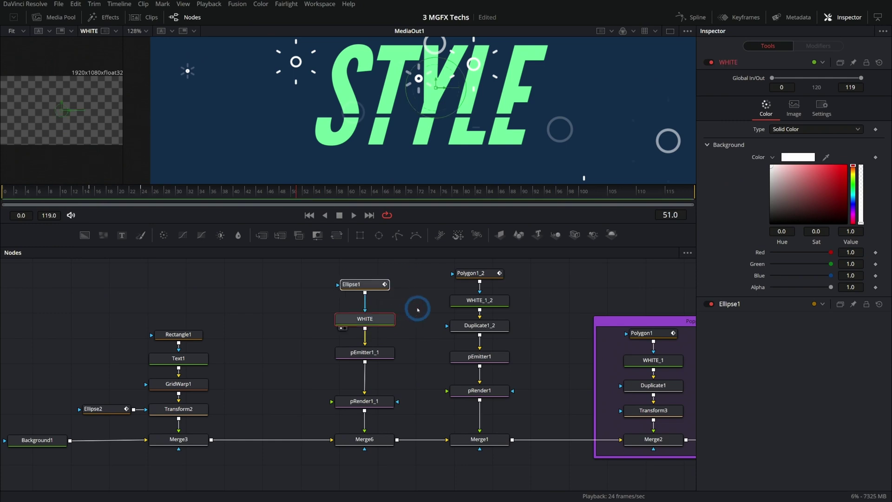
click(418, 311)
Set pEmitter1_1's Random Seed to 63, and play the combined ring and burst particles from the start.
click(383, 359)
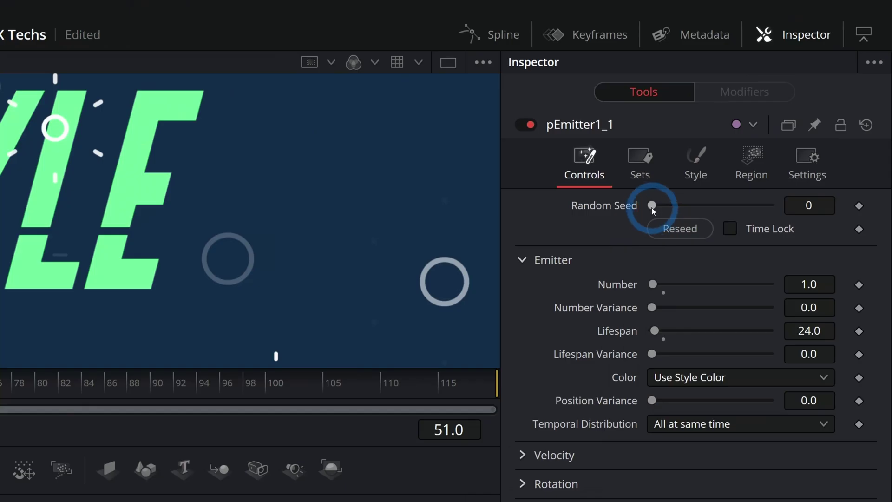
drag(772, 102, 776, 102)
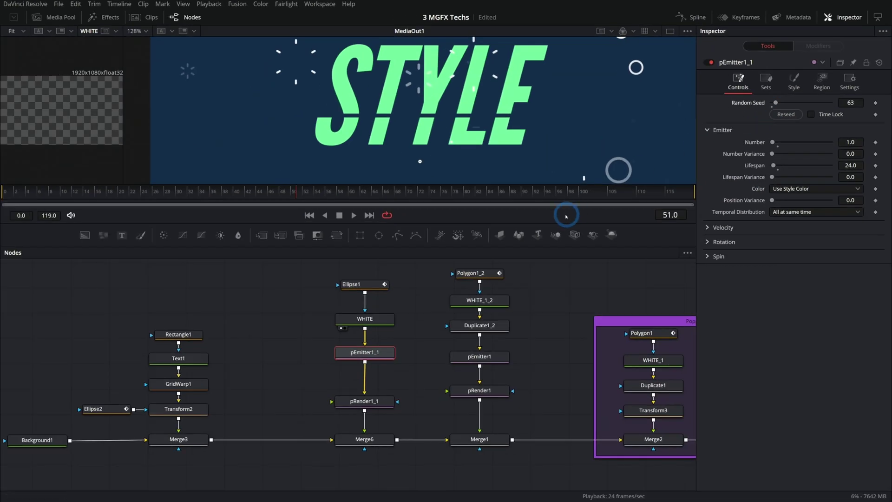
drag(566, 216, 512, 402)
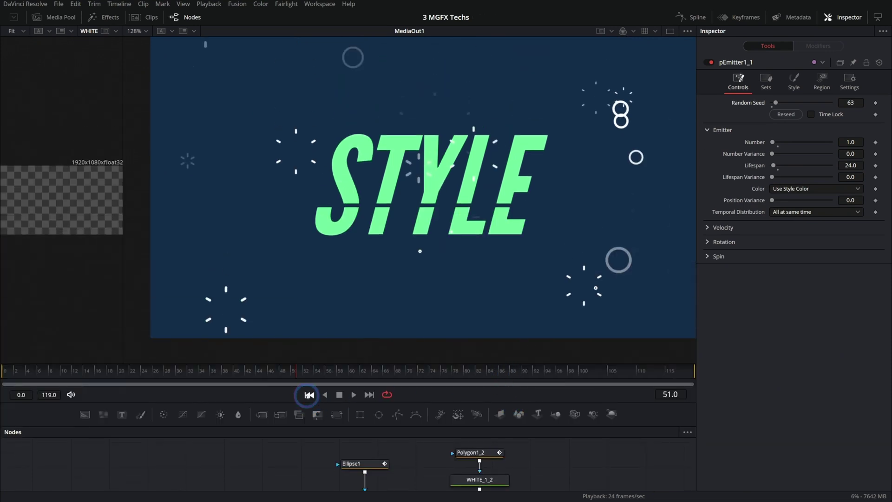
click(308, 395)
key(space)
click(403, 461)
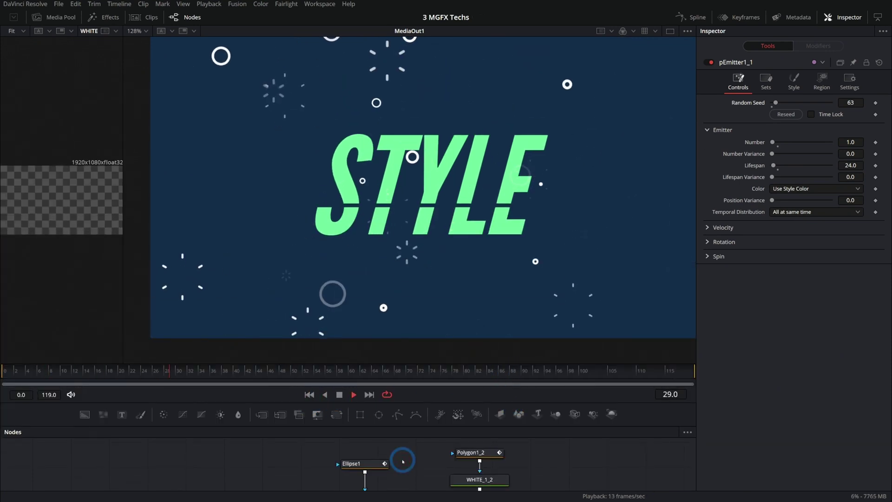